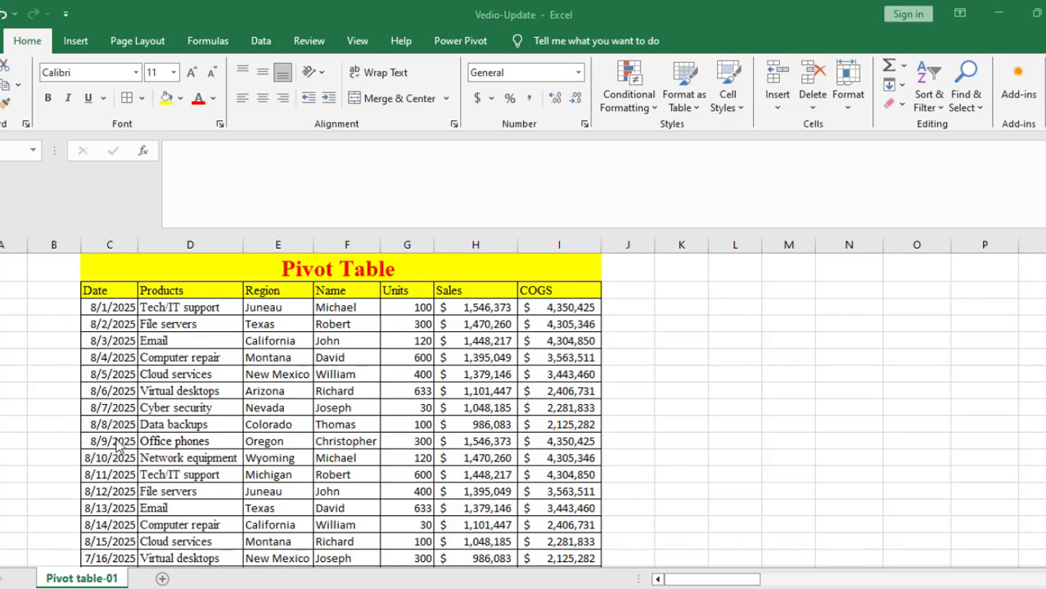
Step: Review the source table and its column headers from Date through COGS
scroll(251, 463, down, 10)
scroll(251, 463, up, 10)
click(151, 325)
scroll(155, 329, down, 1)
scroll(155, 330, up, 1)
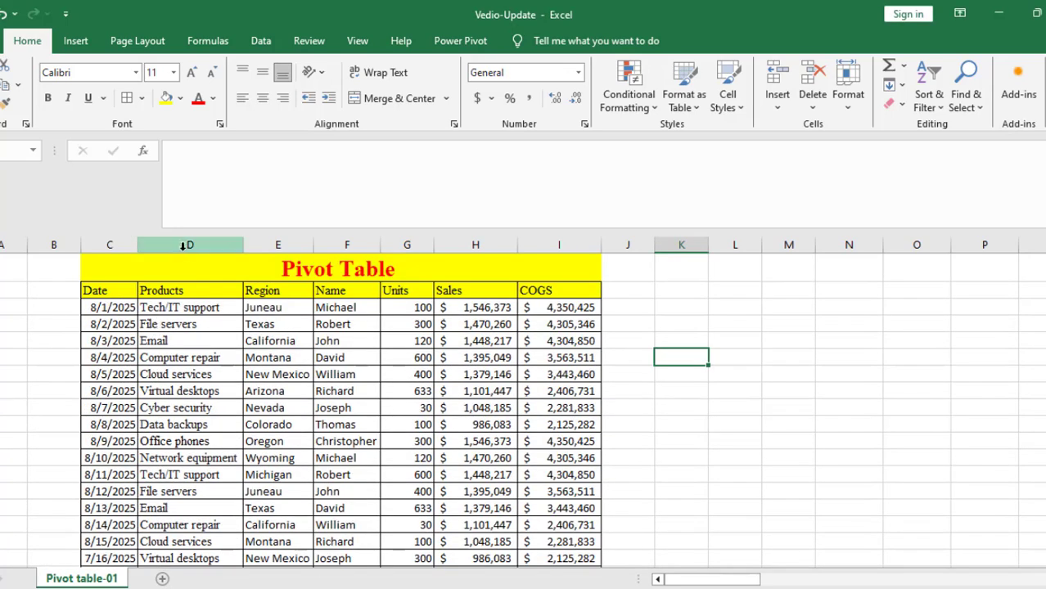
click(286, 291)
click(348, 293)
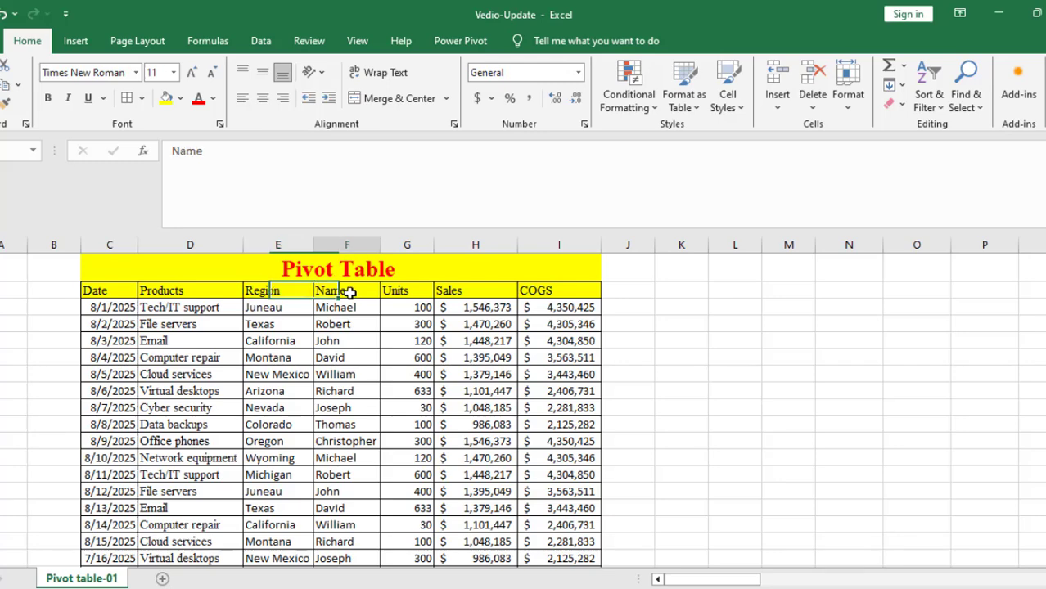
click(419, 295)
click(477, 291)
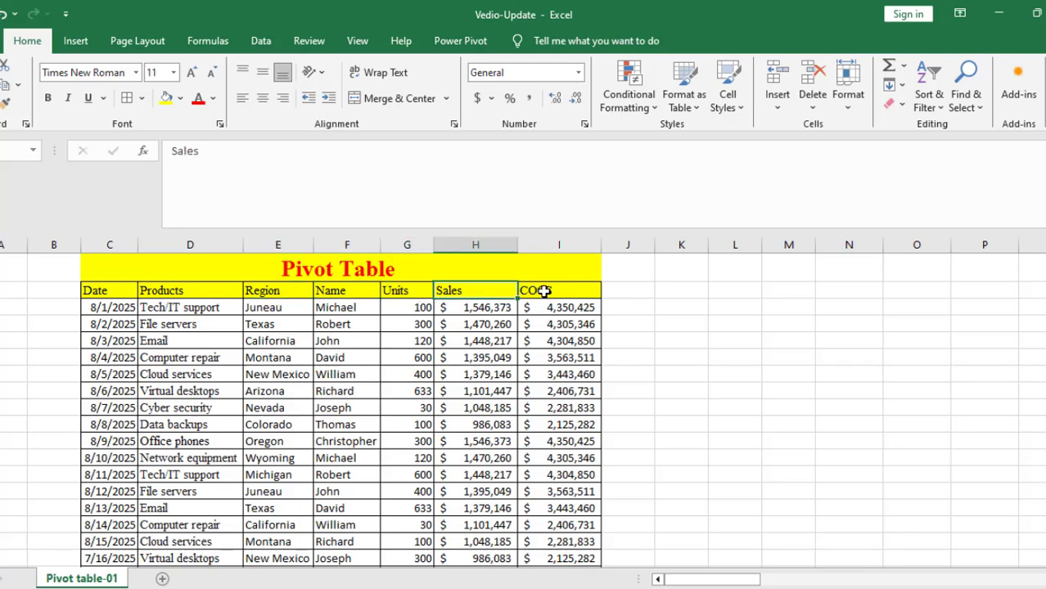
click(542, 291)
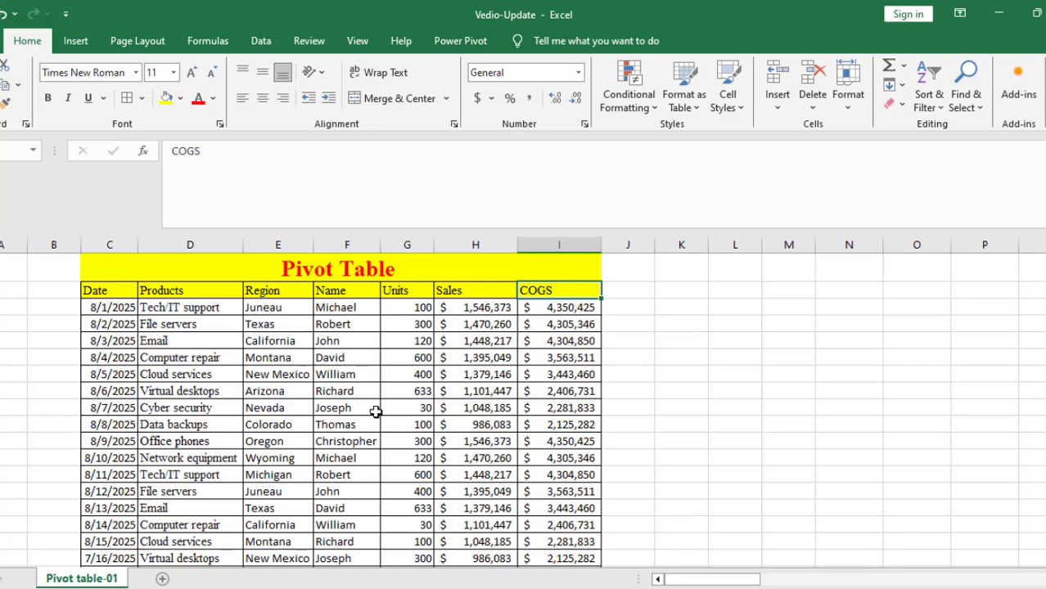
click(214, 442)
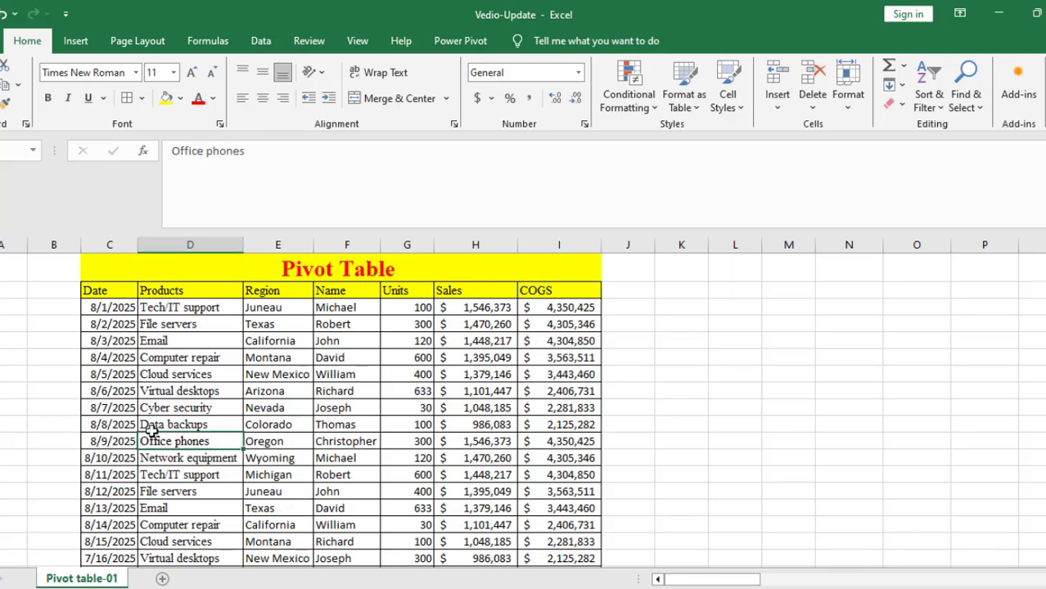
click(125, 321)
click(122, 296)
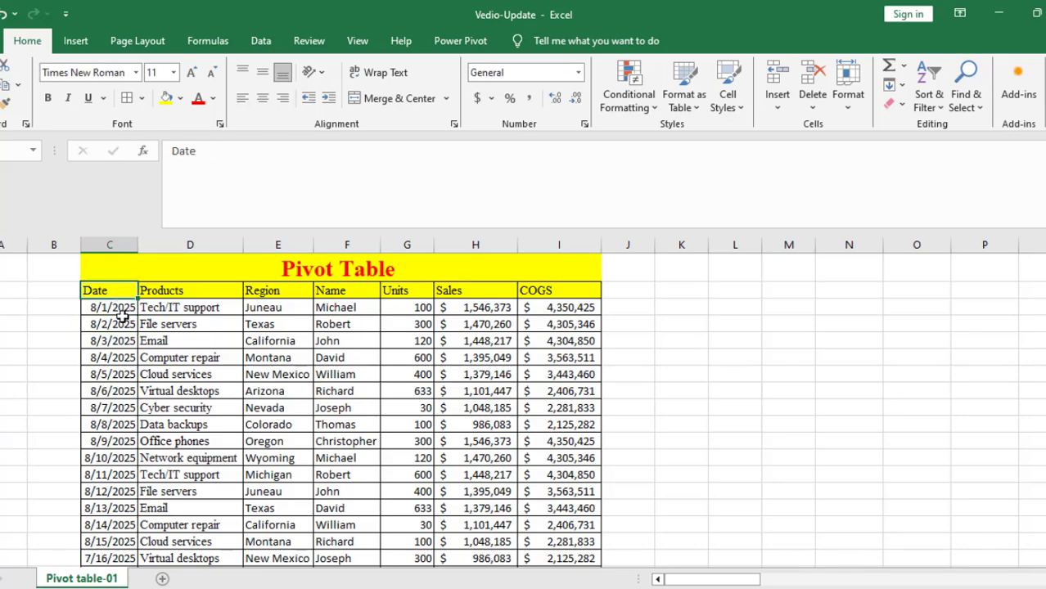
Step: Examine the entries in the Date and Products columns down the table
click(123, 319)
click(122, 310)
drag(122, 344, 100, 467)
scroll(108, 440, down, 4)
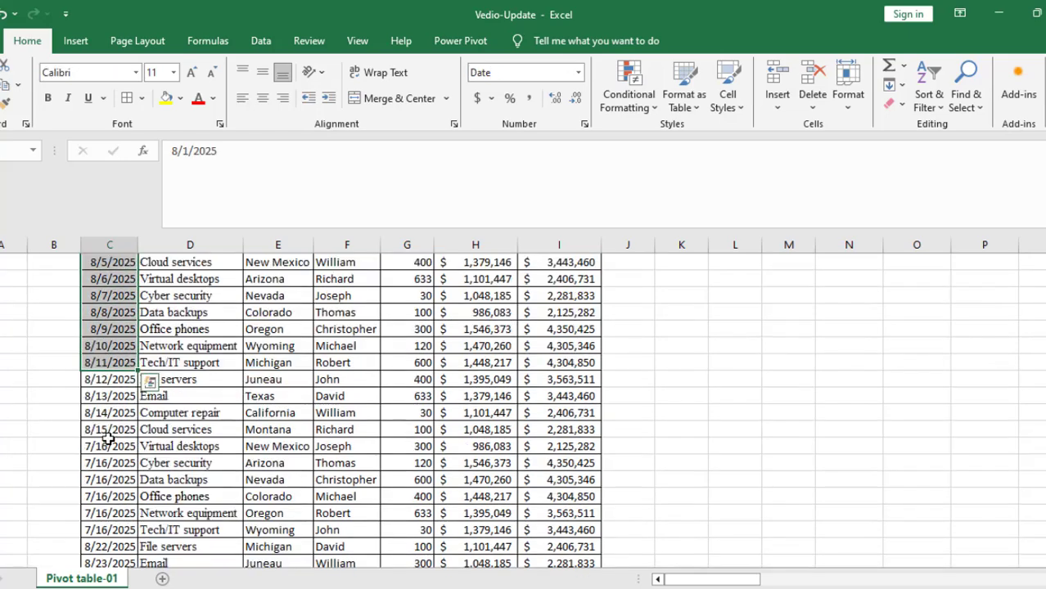
scroll(108, 439, up, 2)
scroll(108, 440, up, 3)
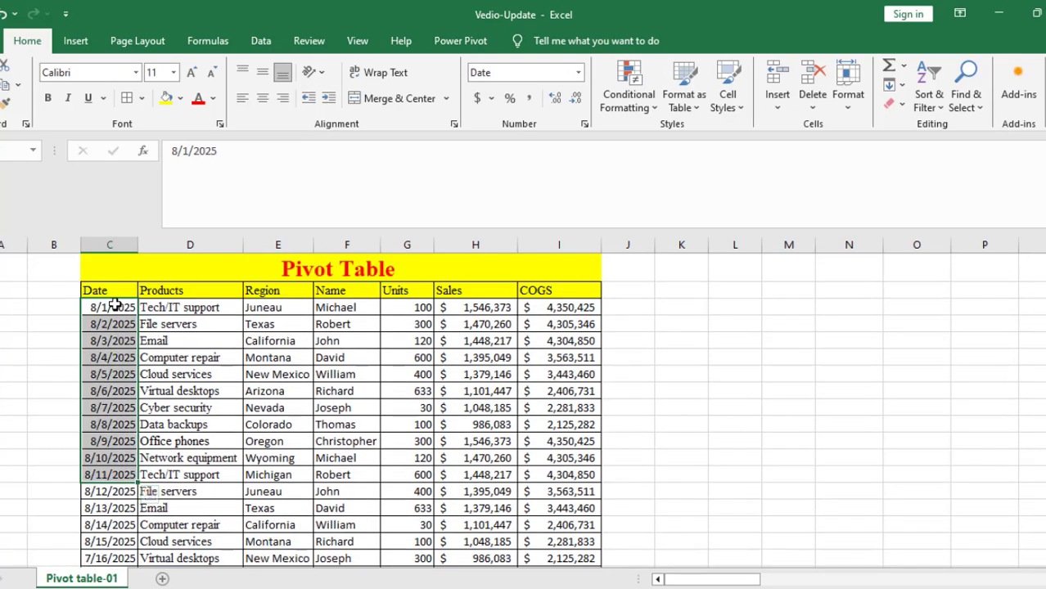
drag(112, 306, 117, 440)
click(211, 341)
drag(204, 308, 203, 491)
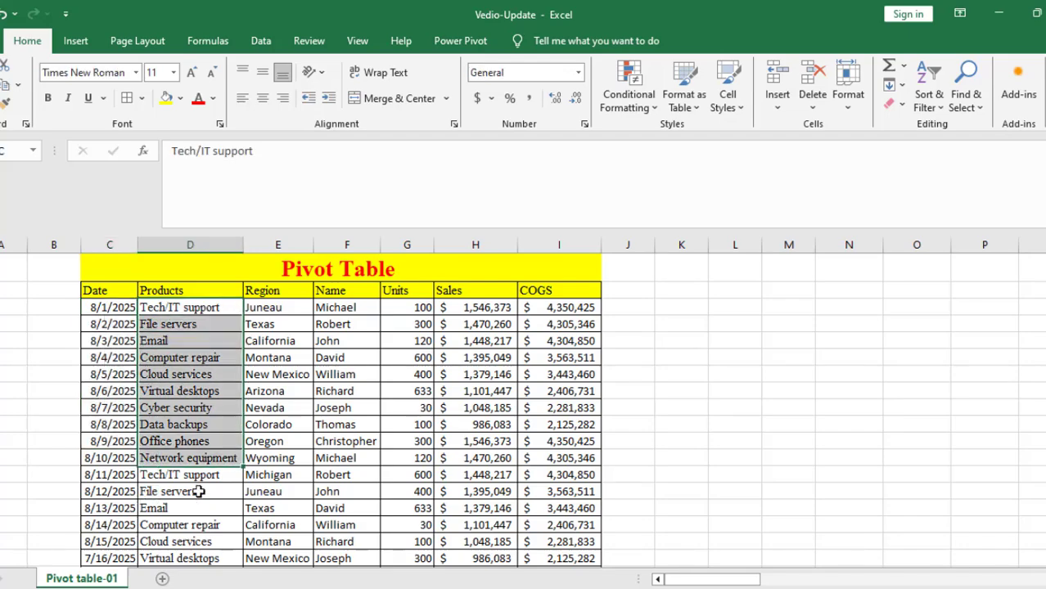
scroll(199, 495, down, 4)
scroll(198, 496, up, 2)
scroll(199, 495, up, 2)
Step: Examine the entries in the Region and Name columns down to the table's last rows
click(277, 319)
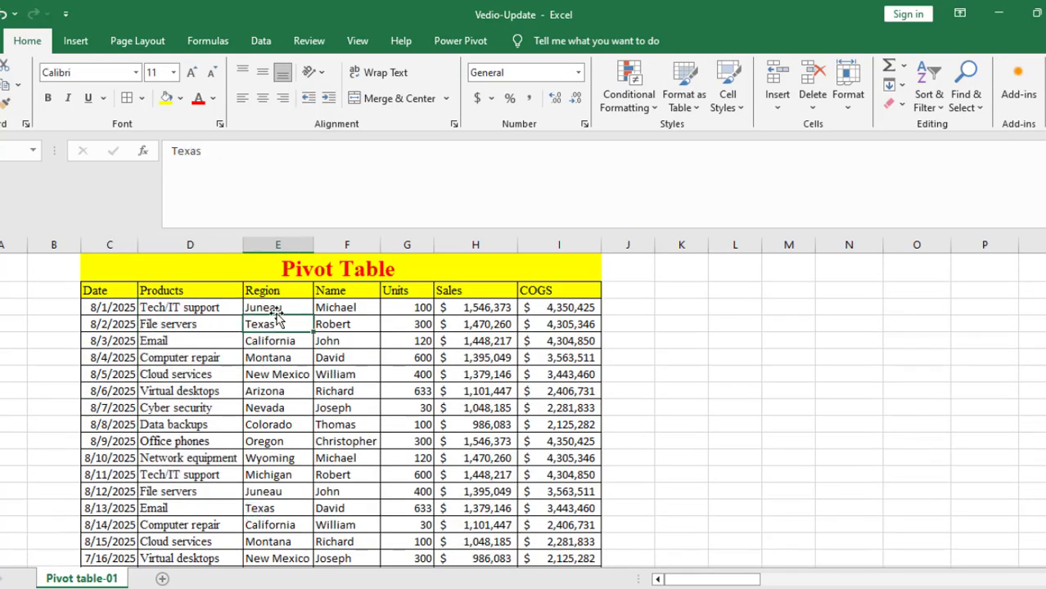
drag(276, 307, 269, 475)
scroll(269, 475, down, 4)
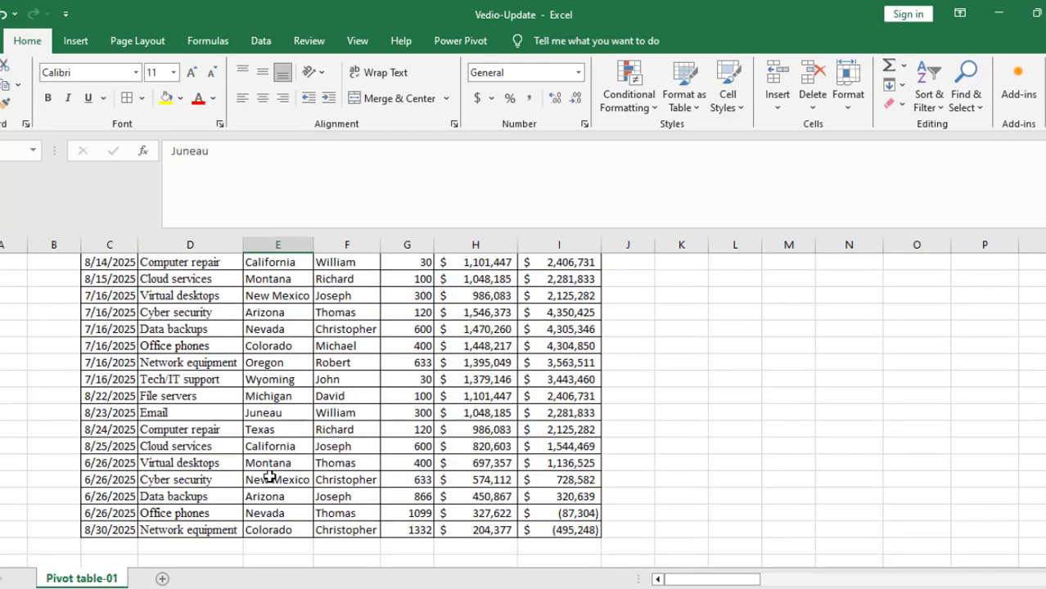
scroll(275, 388, up, 4)
click(291, 304)
click(292, 341)
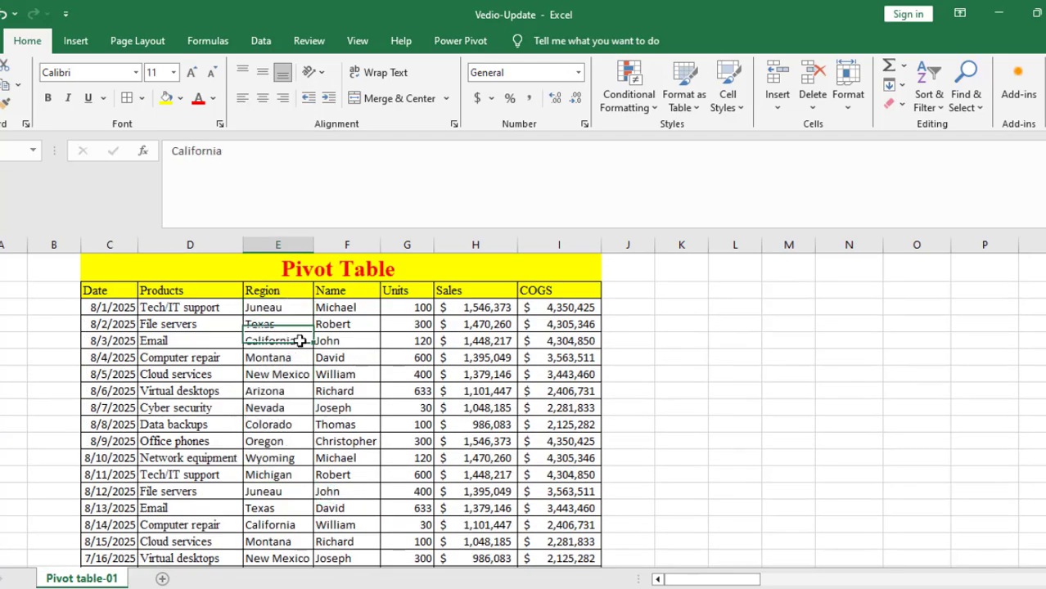
click(369, 308)
drag(368, 358, 348, 501)
scroll(347, 496, down, 4)
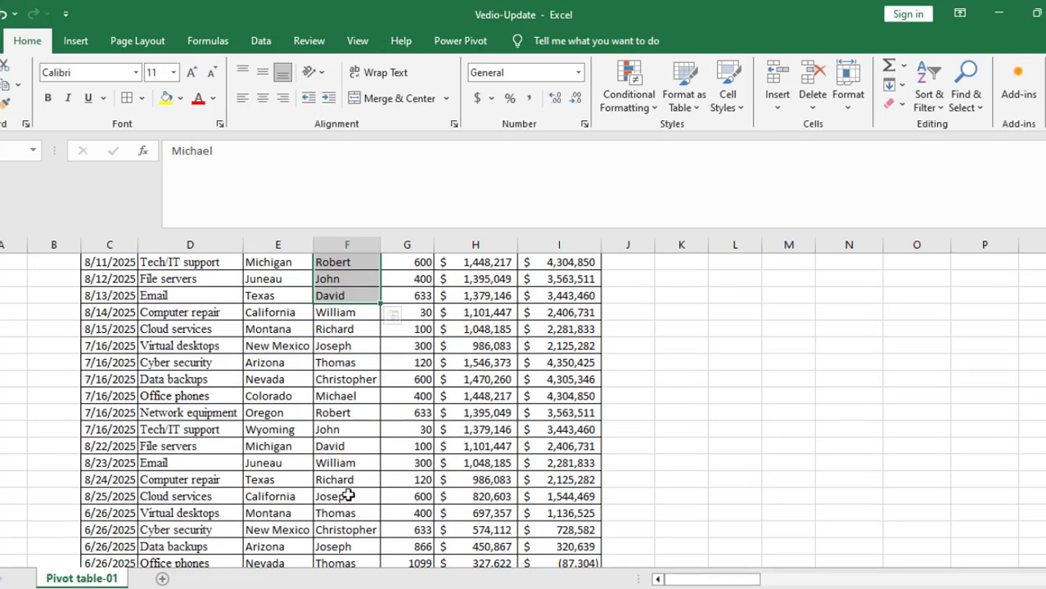
click(357, 418)
scroll(359, 423, down, 5)
scroll(358, 424, up, 9)
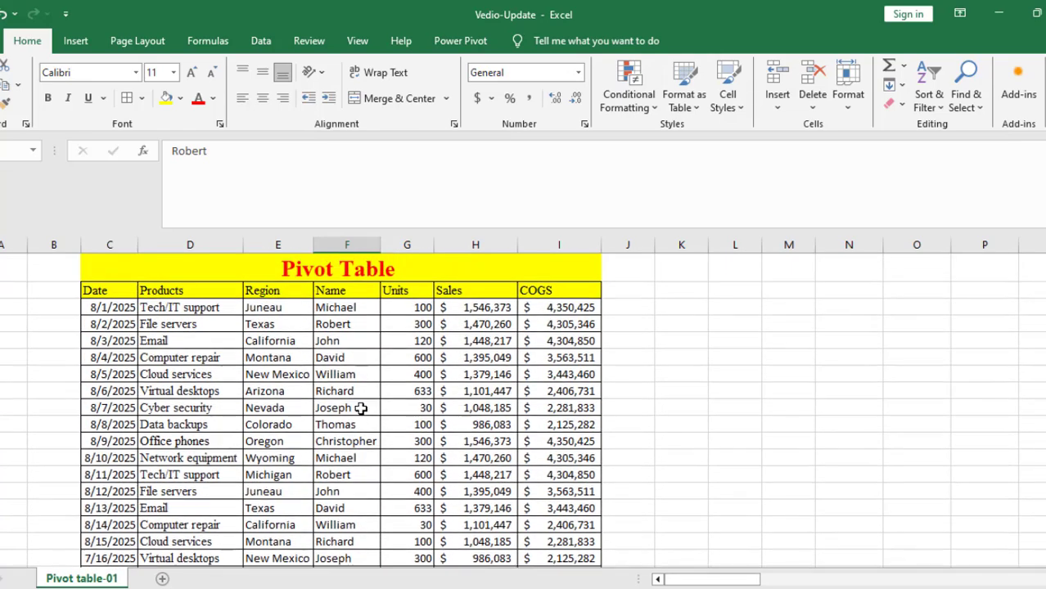
Step: Examine the figures in the Units, Sales and COGS columns
drag(390, 310, 407, 492)
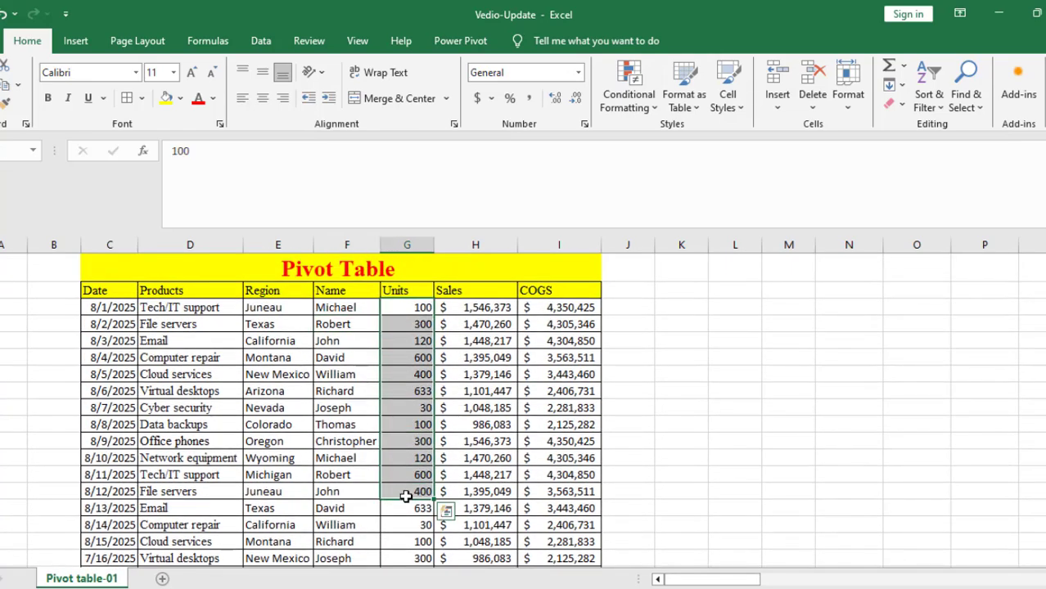
drag(481, 308, 477, 504)
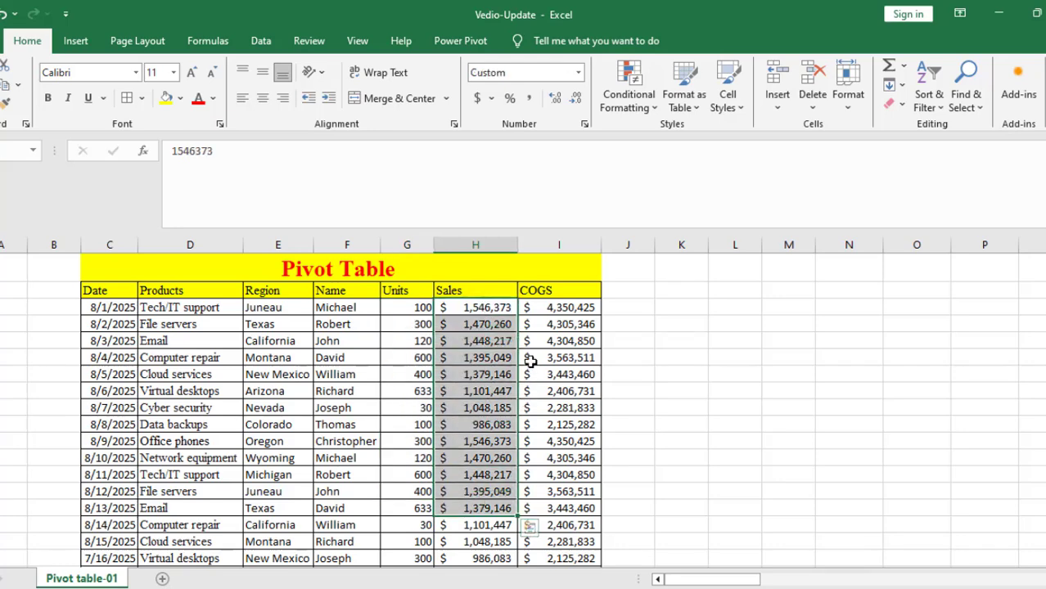
drag(564, 310, 557, 494)
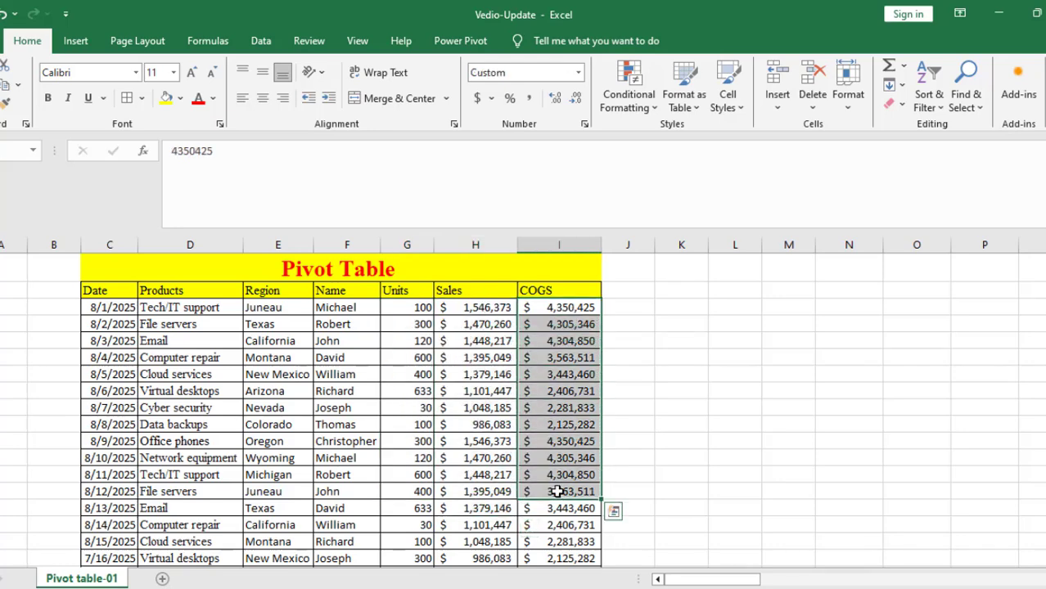
scroll(239, 420, down, 2)
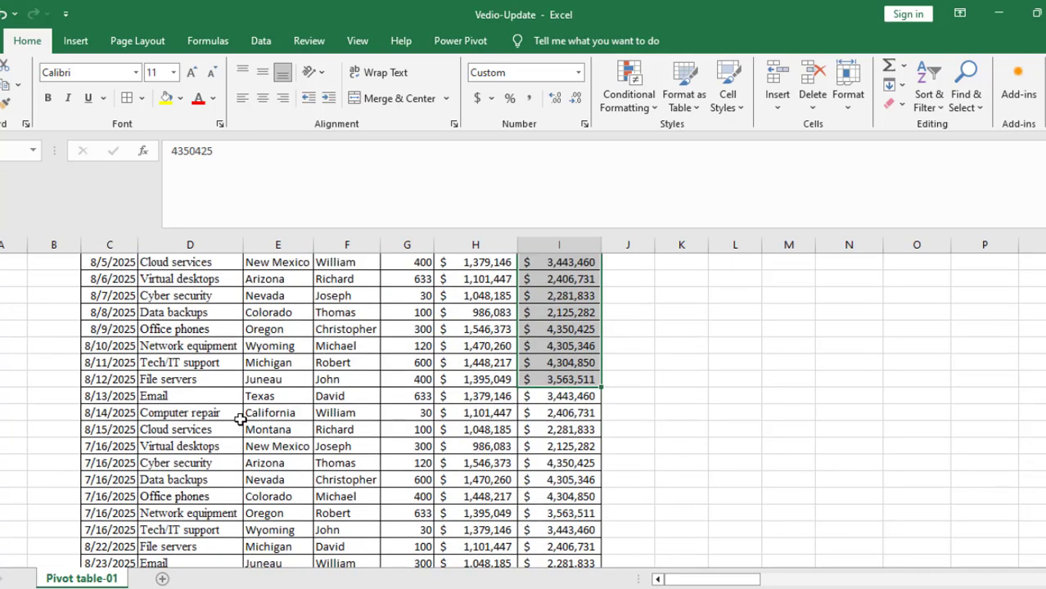
scroll(241, 420, up, 2)
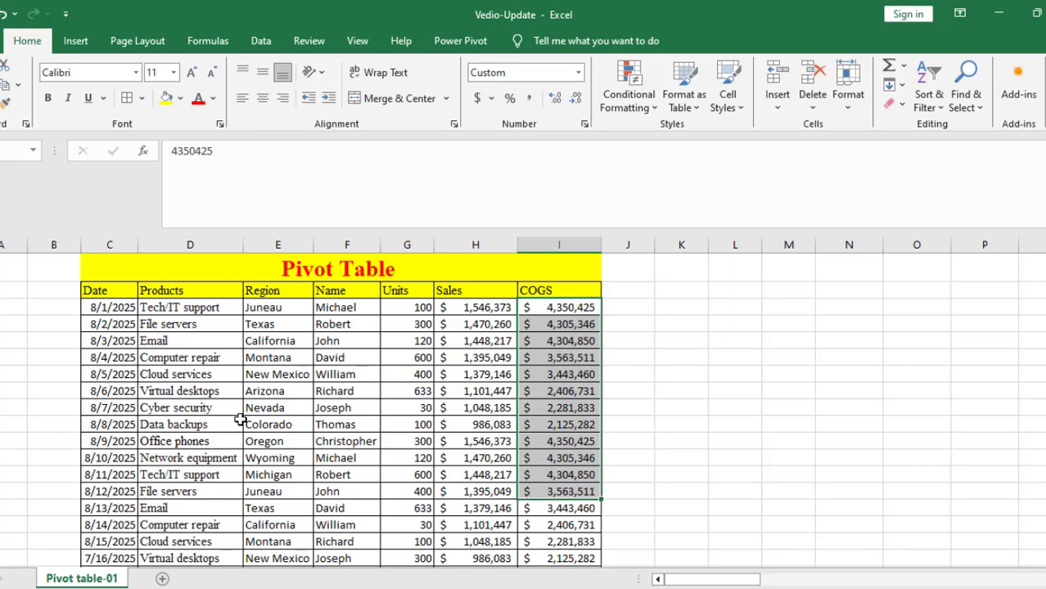
scroll(338, 391, down, 1)
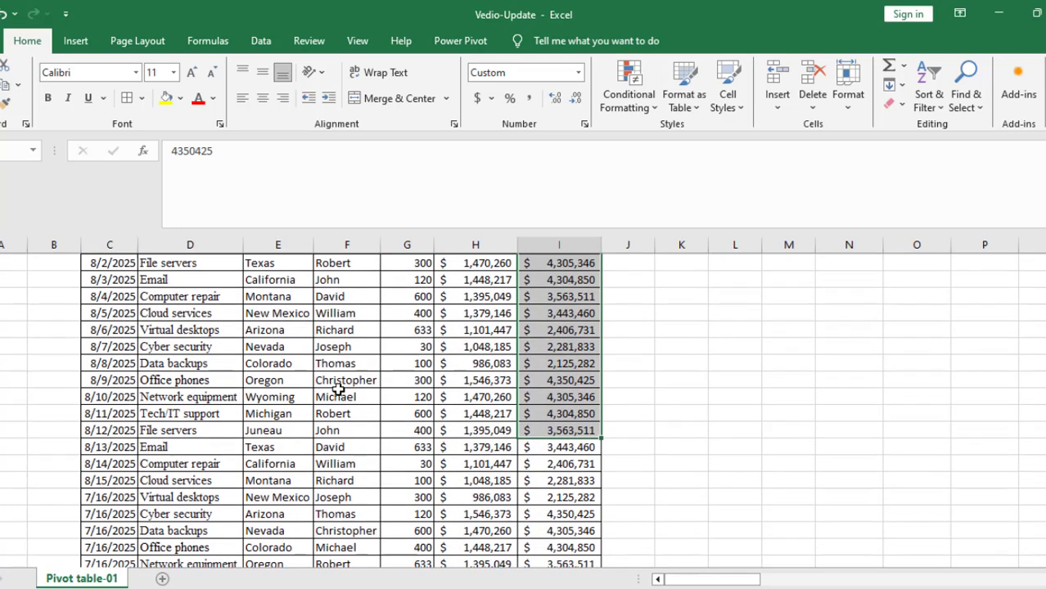
scroll(306, 384, up, 1)
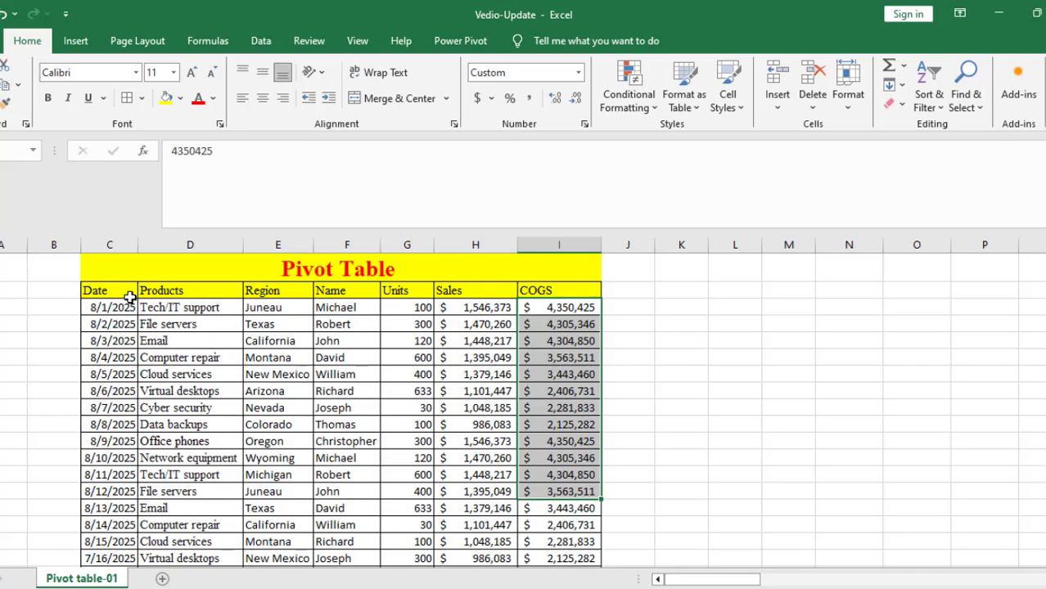
Step: Select the whole data table from the Date header to the last COGS row, leaving out the title row
click(154, 337)
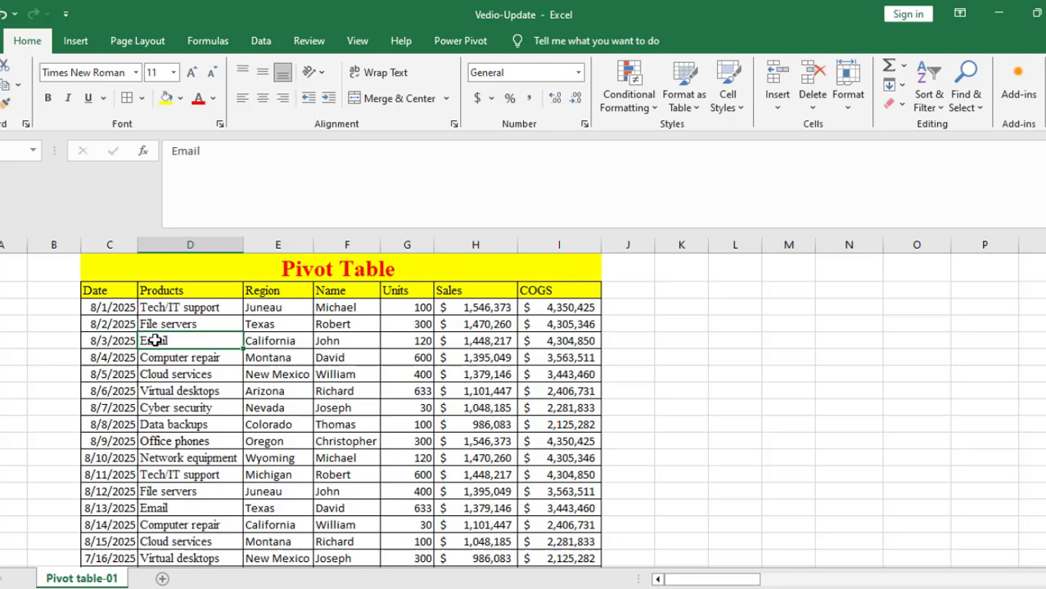
click(122, 292)
shift+click(555, 456)
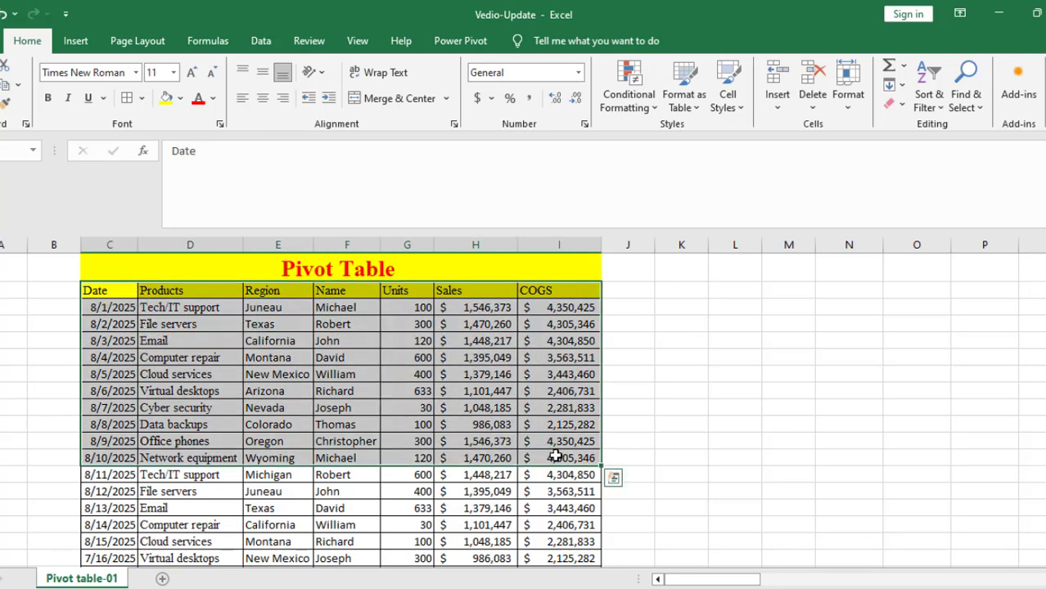
key(ctrl+shift+Down)
scroll(556, 456, up, 5)
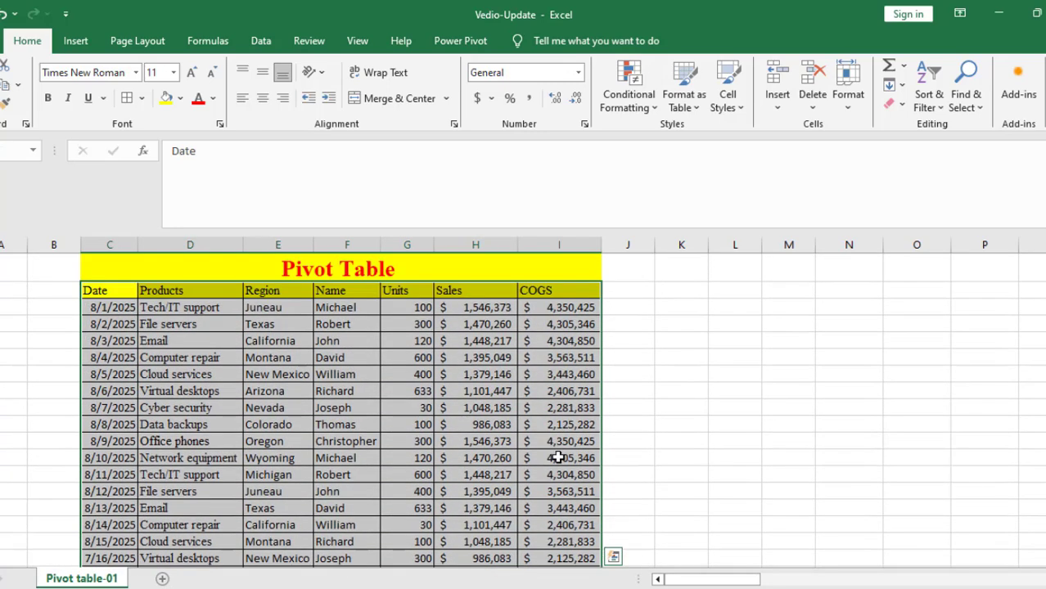
scroll(480, 450, down, 4)
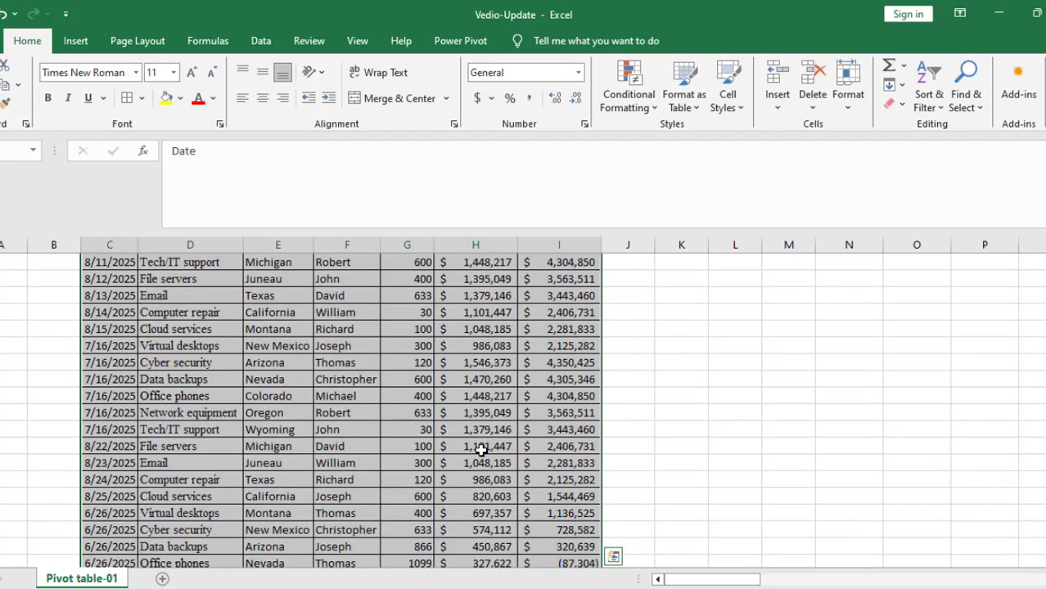
scroll(480, 449, down, 4)
scroll(385, 452, up, 10)
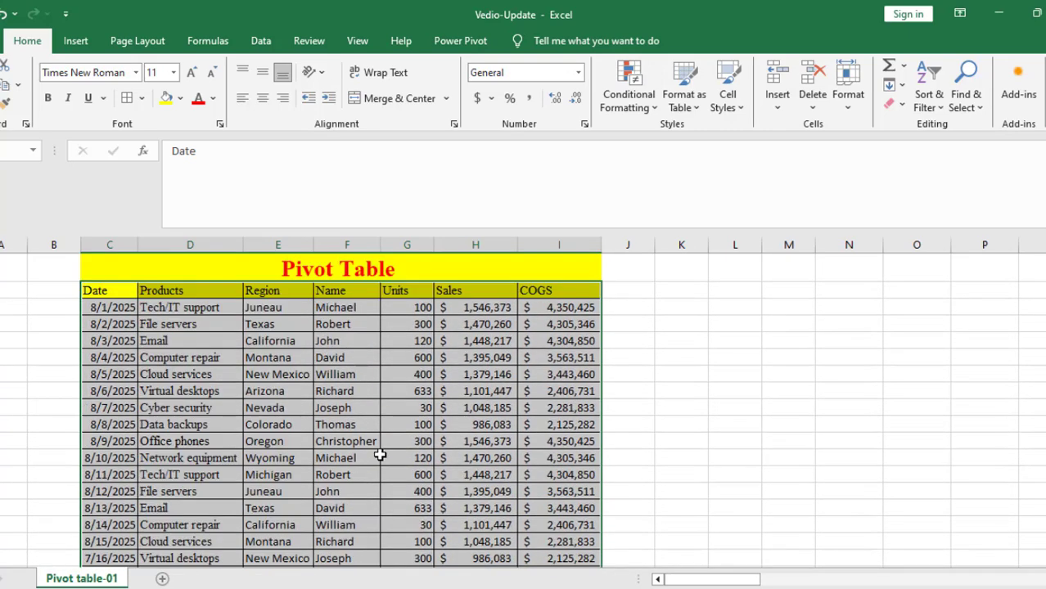
scroll(380, 455, down, 1)
scroll(384, 456, up, 1)
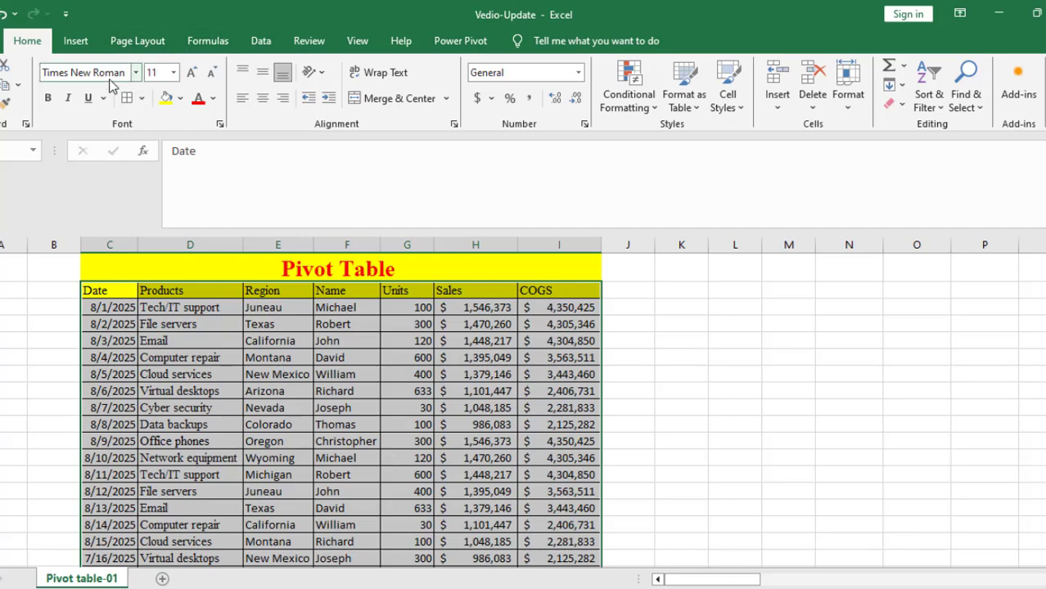
Step: Create a PivotTable from the selected range on the existing worksheet at cell M8 of Pivot table-01, and hide its field list
click(76, 42)
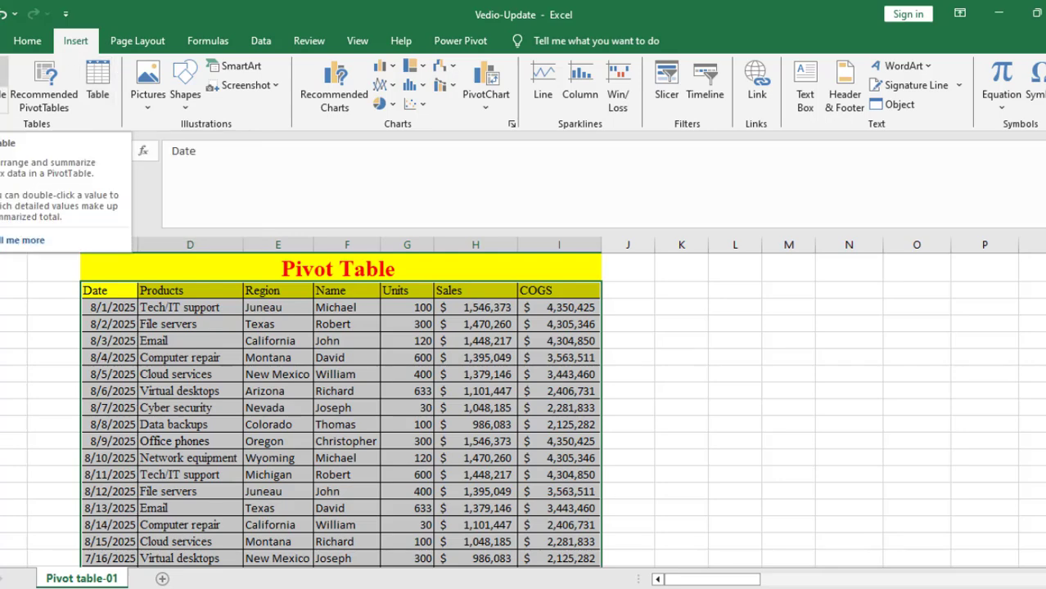
click(3, 82)
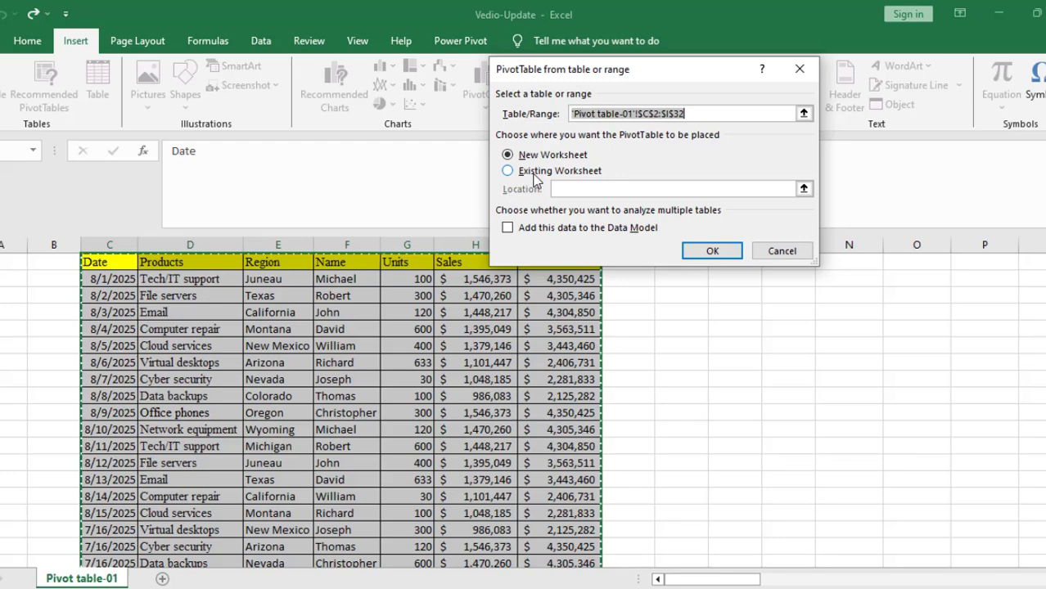
click(508, 171)
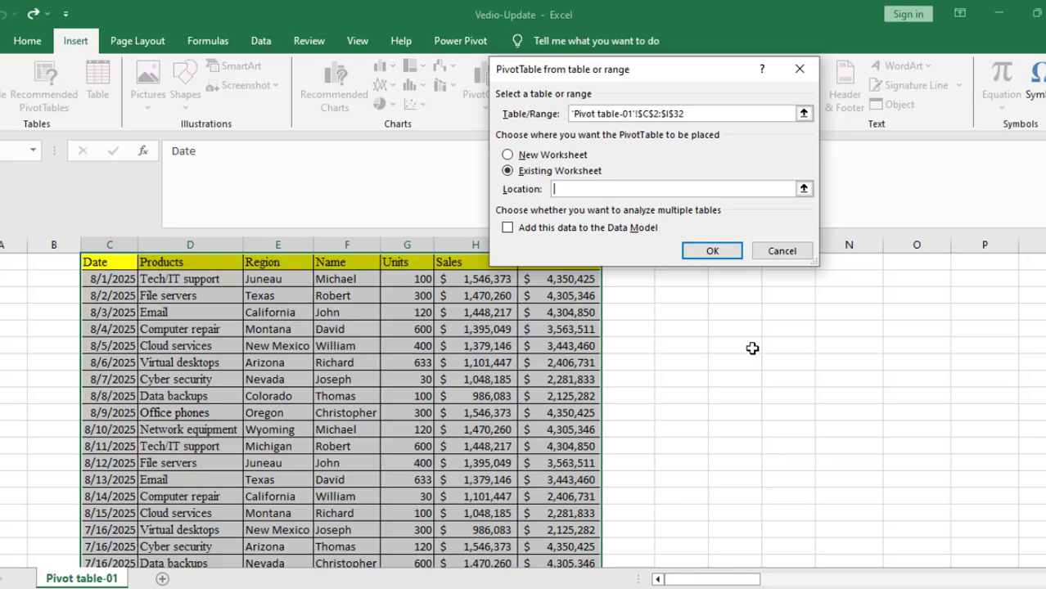
click(804, 189)
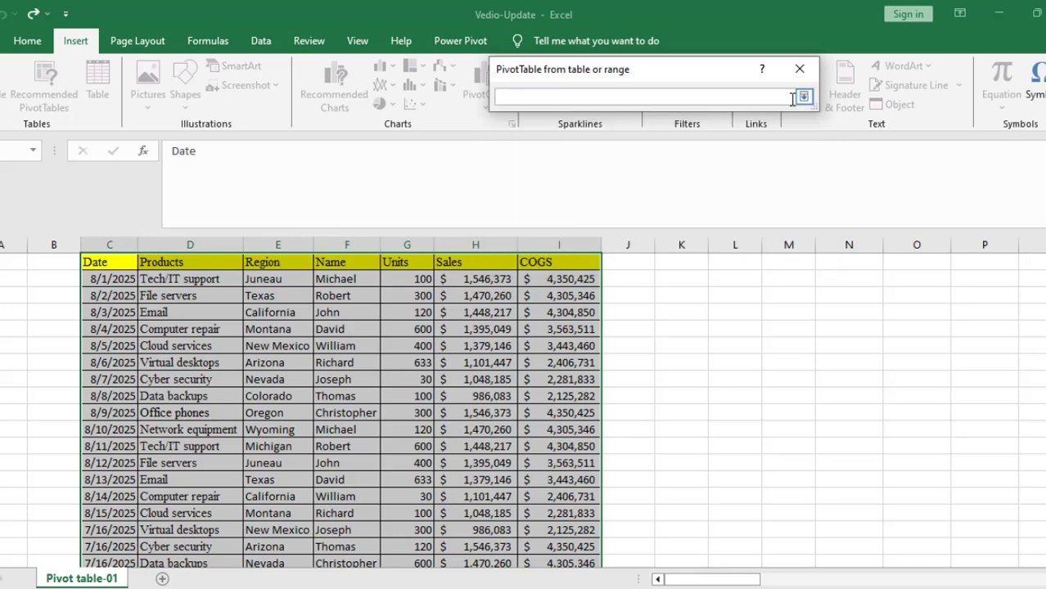
click(786, 361)
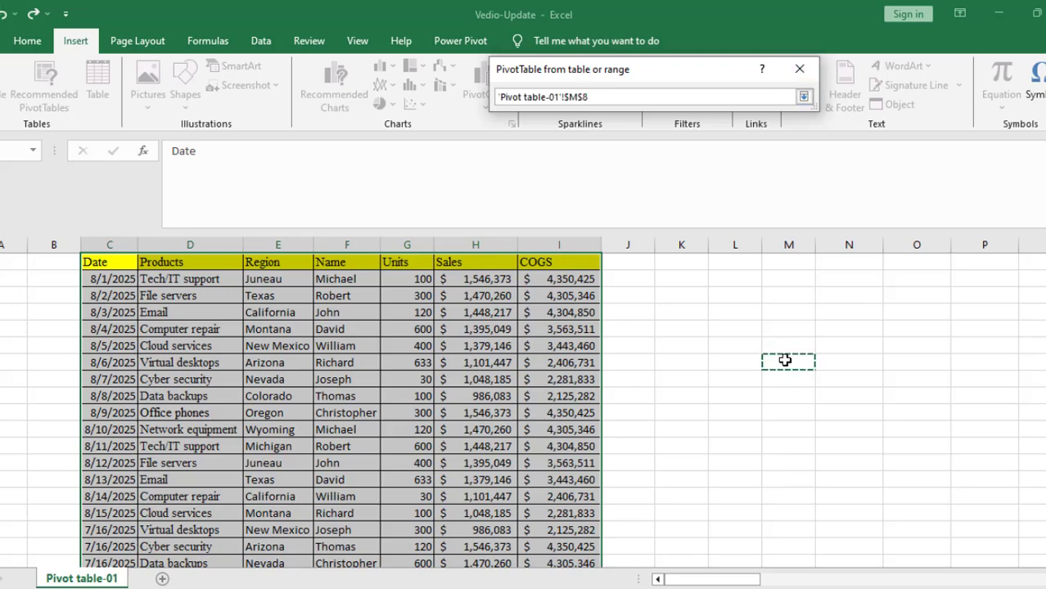
click(803, 97)
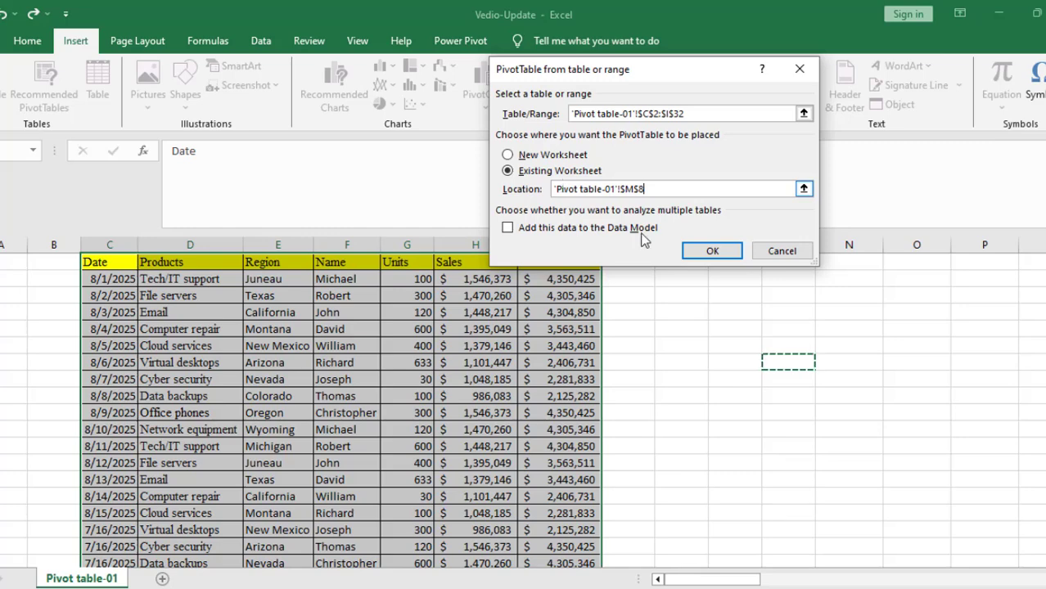
click(716, 254)
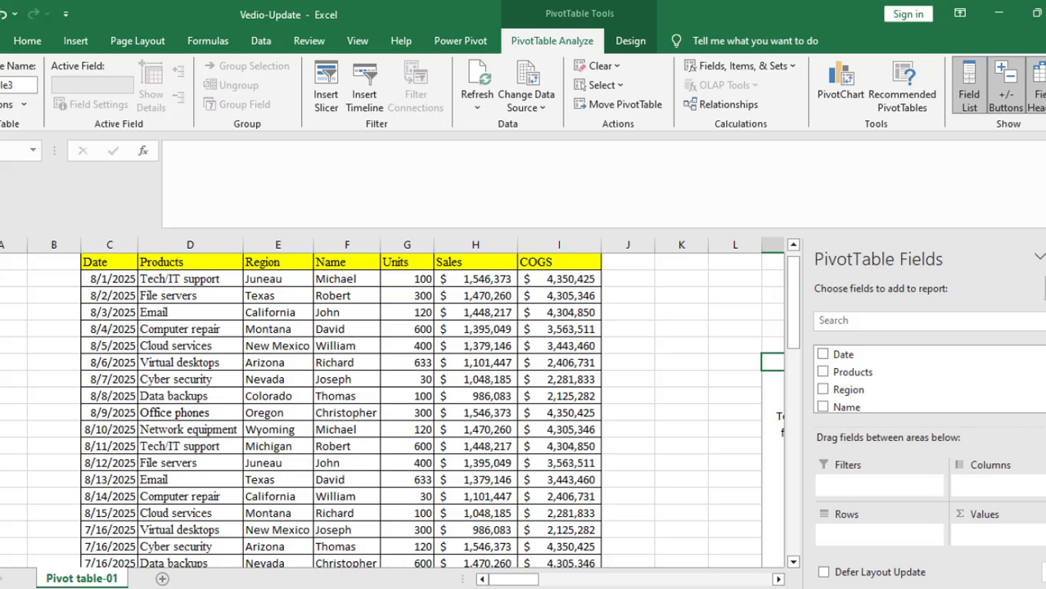
click(969, 94)
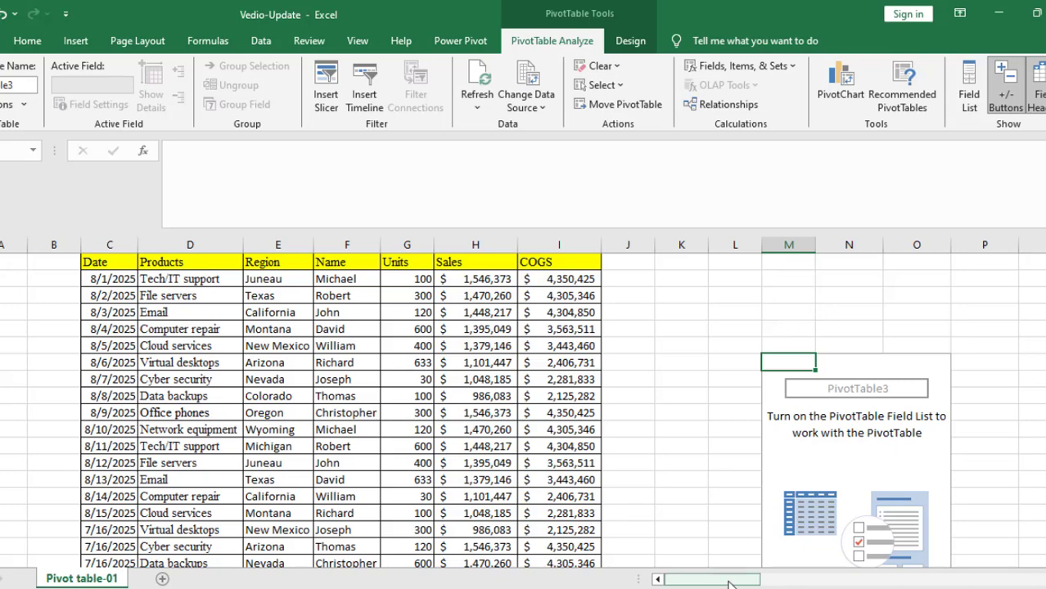
Step: Display the PivotTable Fields list again for the empty PivotTable beside the source data
scroll(737, 565, right, 5)
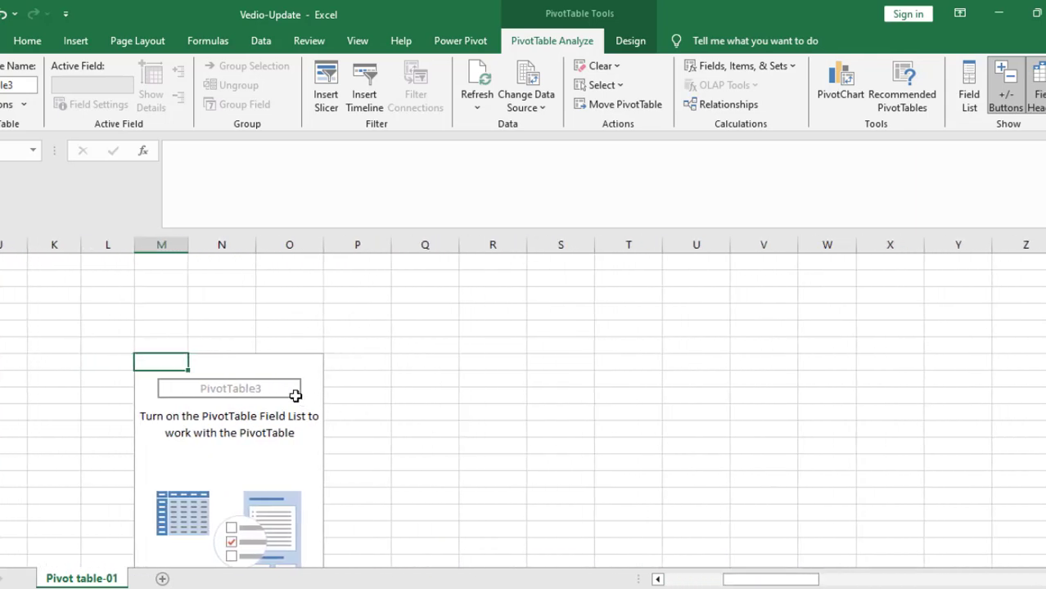
click(296, 396)
click(974, 86)
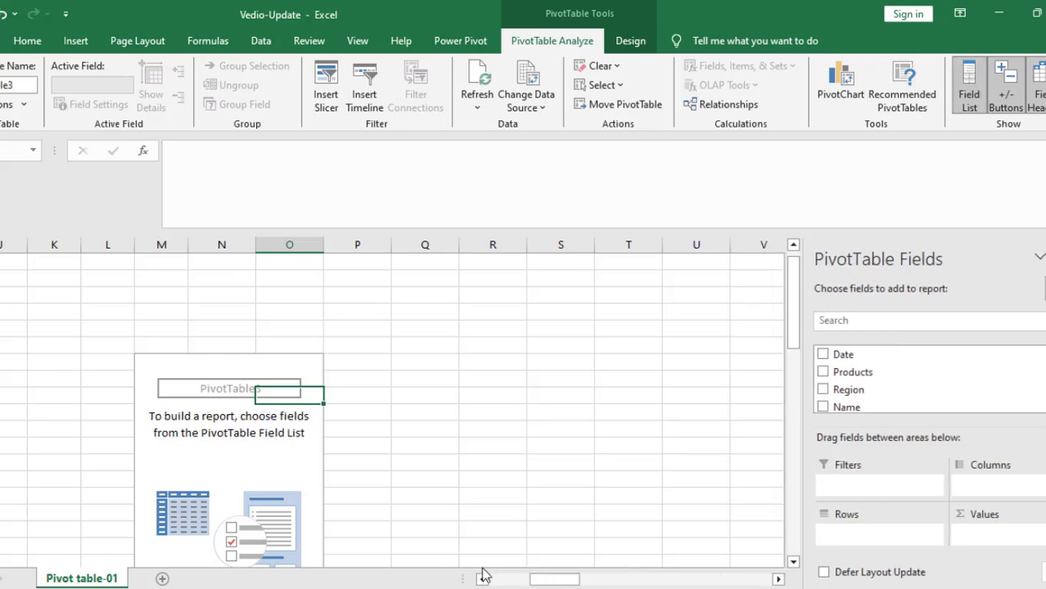
drag(550, 584, 518, 583)
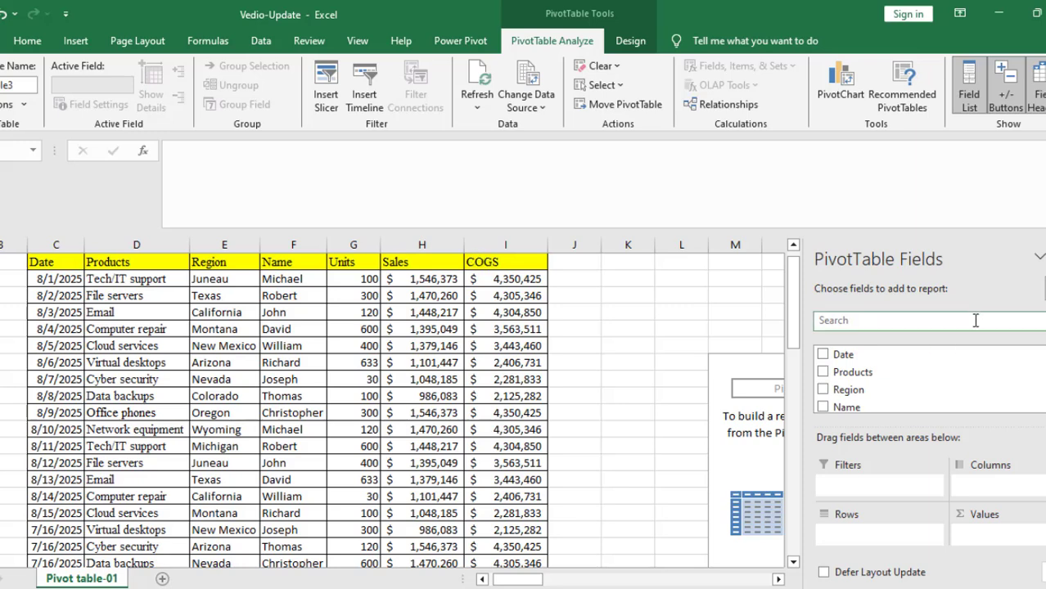
drag(734, 362, 678, 326)
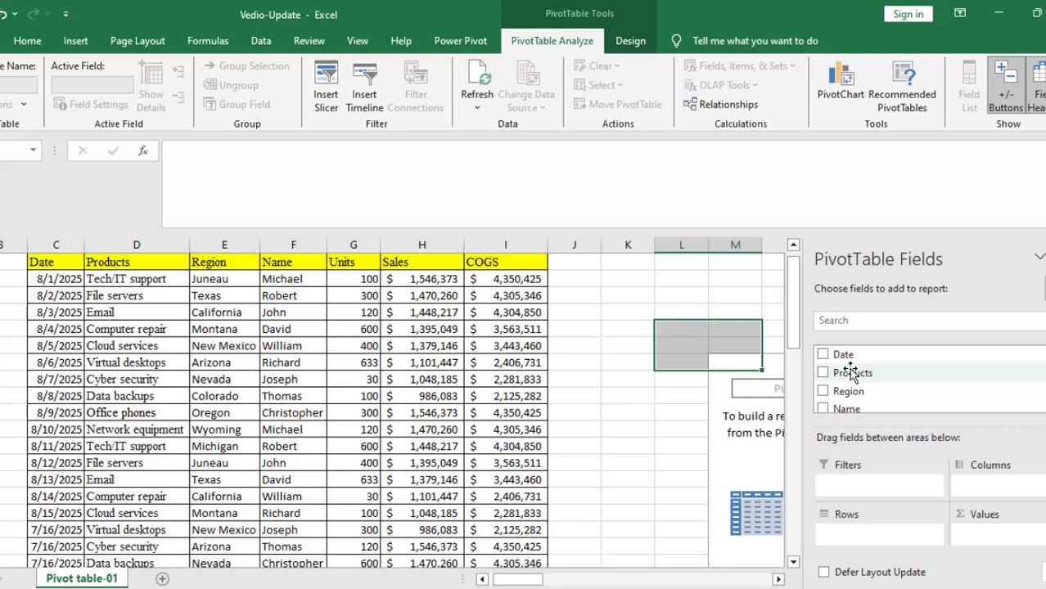
click(769, 363)
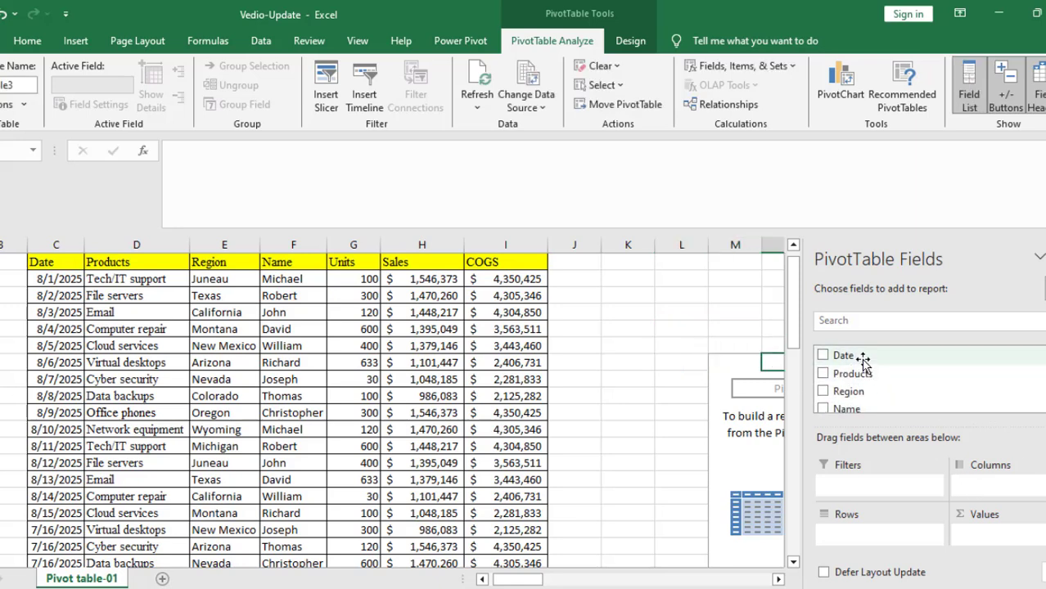
Step: Add the Date field and then the Products field to the Rows area of the PivotTable
drag(865, 361, 868, 542)
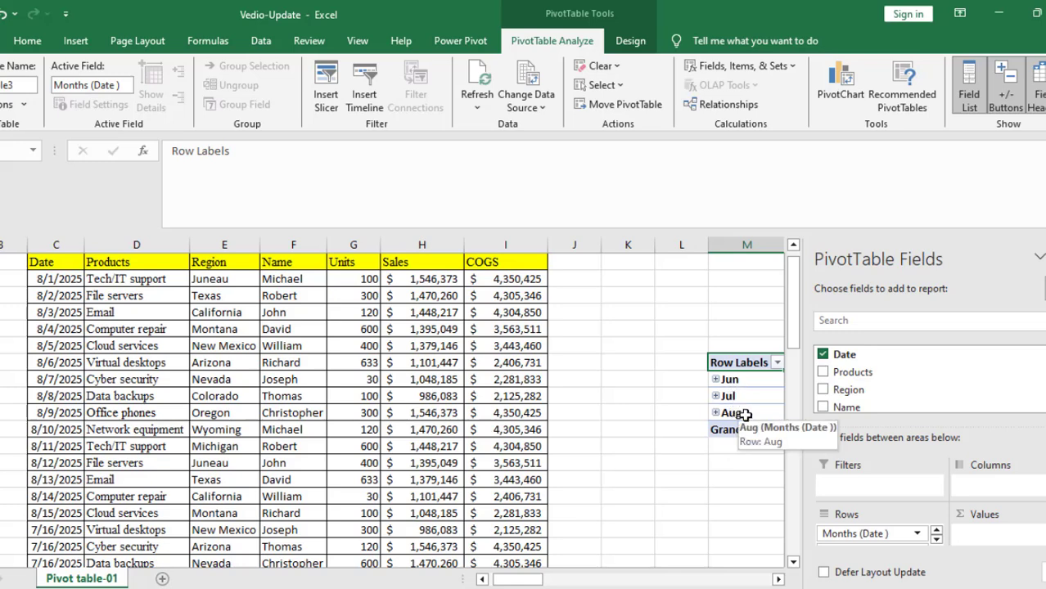
scroll(916, 537, down, 1)
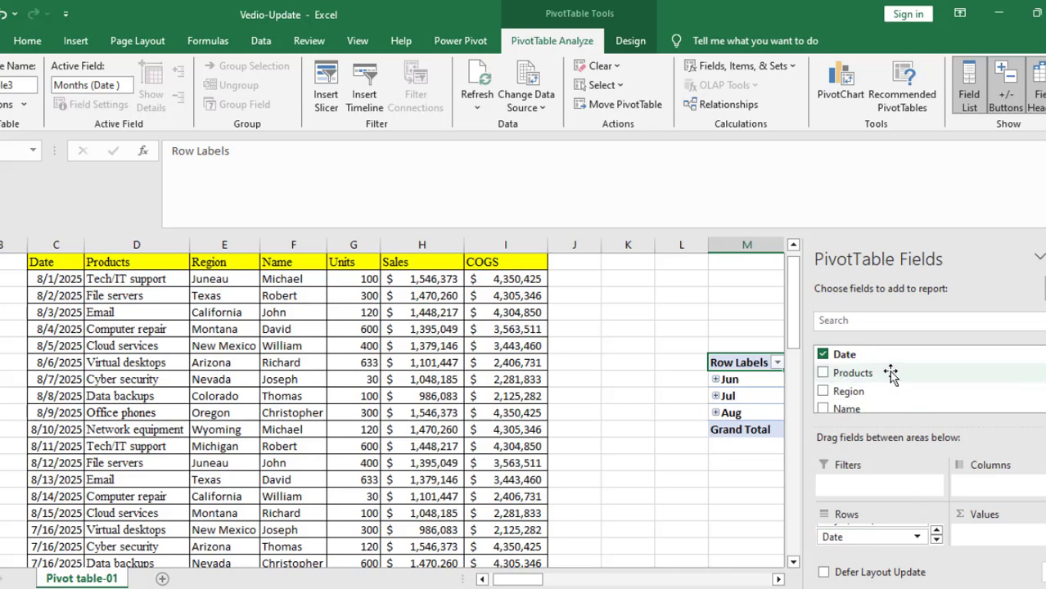
click(822, 373)
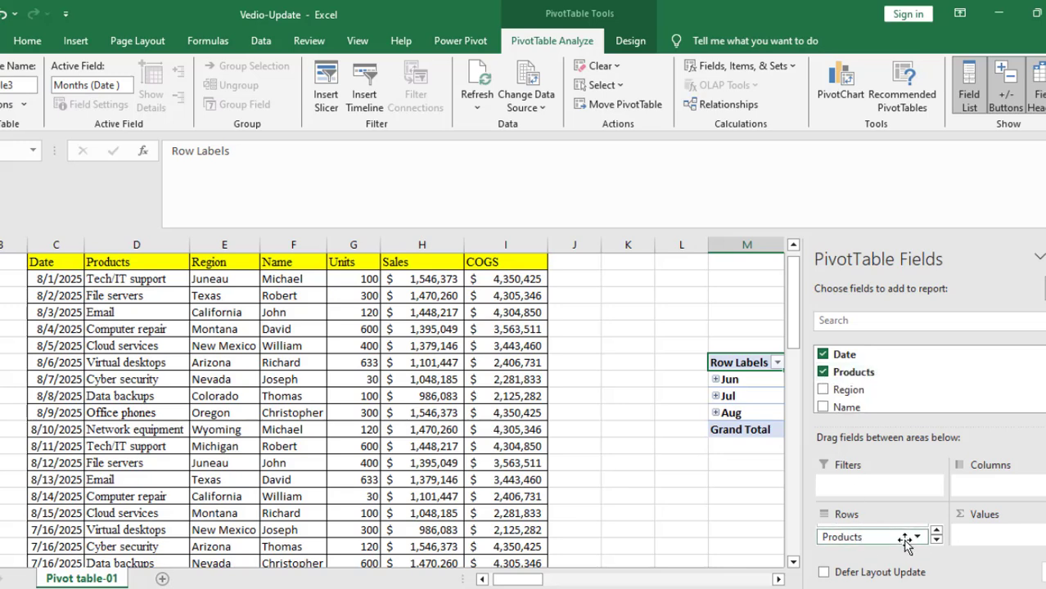
scroll(879, 410, down, 2)
scroll(880, 405, up, 2)
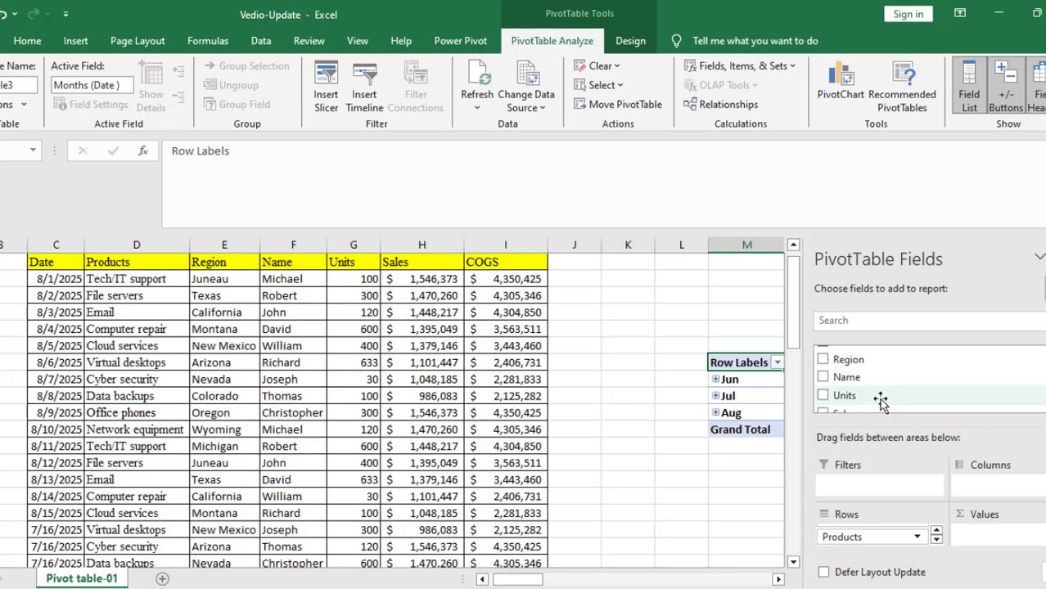
Step: Add the Sales field to the Values area as a sum and close the field list
scroll(881, 397, down, 2)
scroll(881, 397, down, 1)
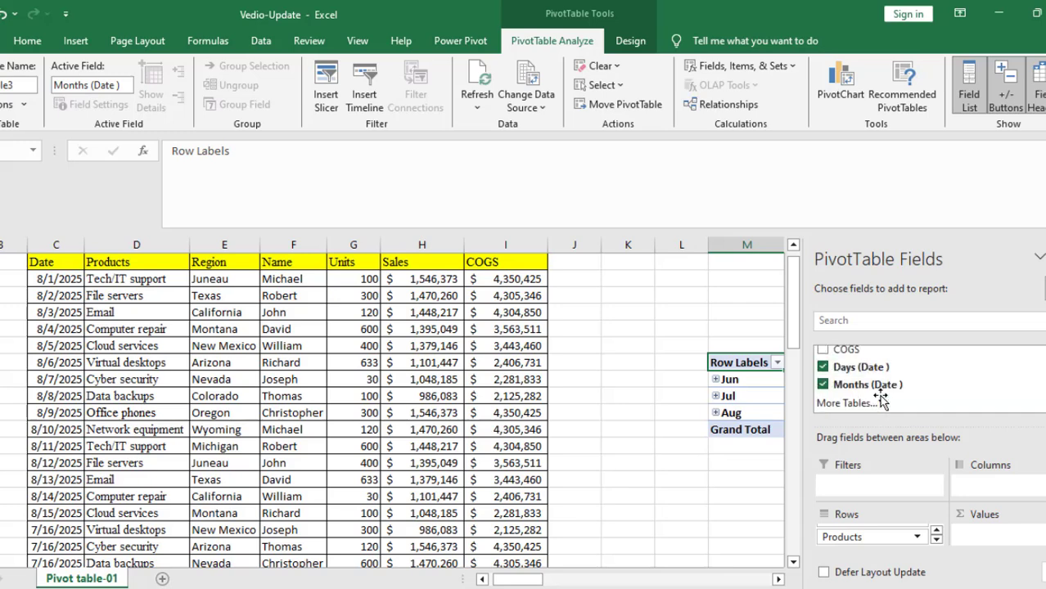
scroll(881, 398, up, 2)
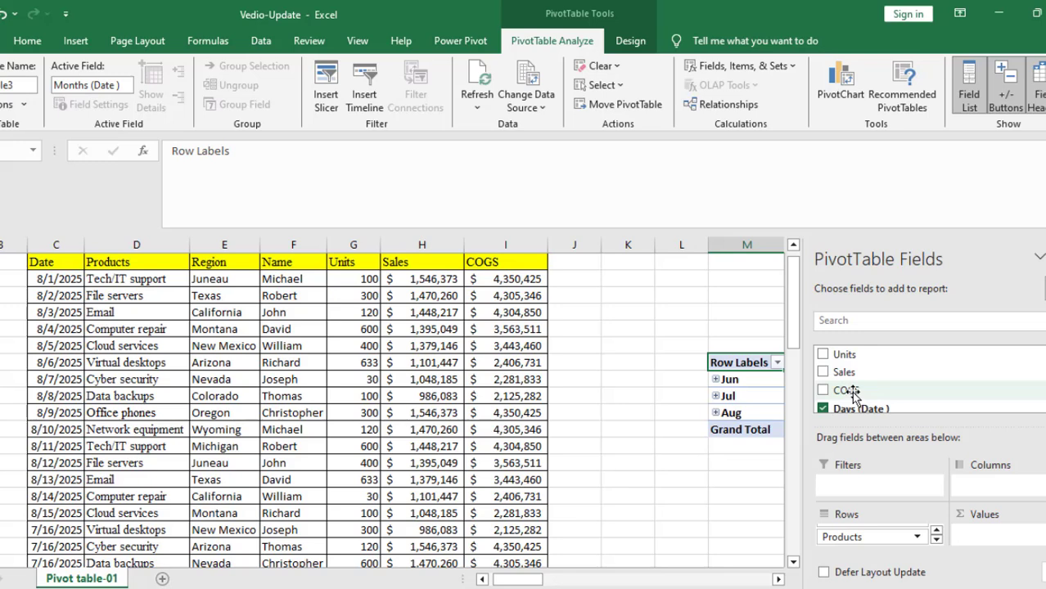
drag(851, 380, 1003, 544)
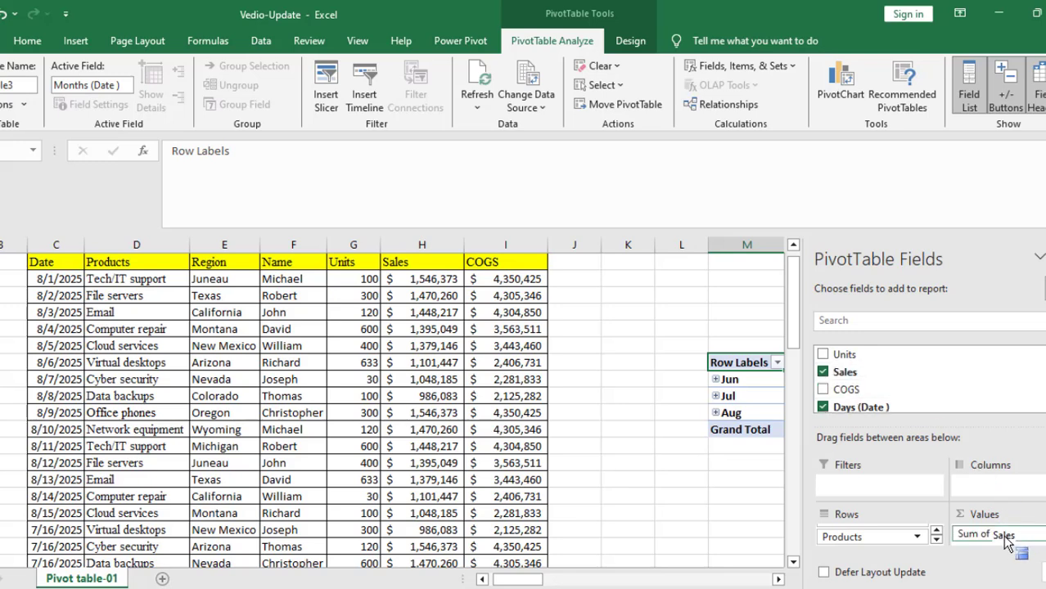
click(1045, 258)
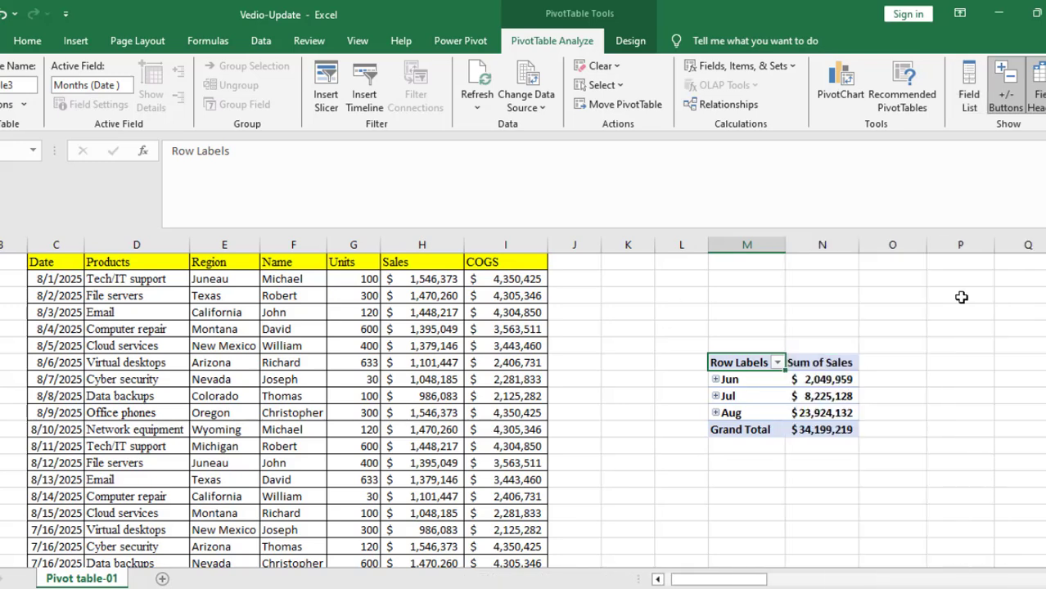
Step: Examine the Sum of Sales figures for each month in the PivotTable
click(774, 477)
scroll(773, 365, down, 1)
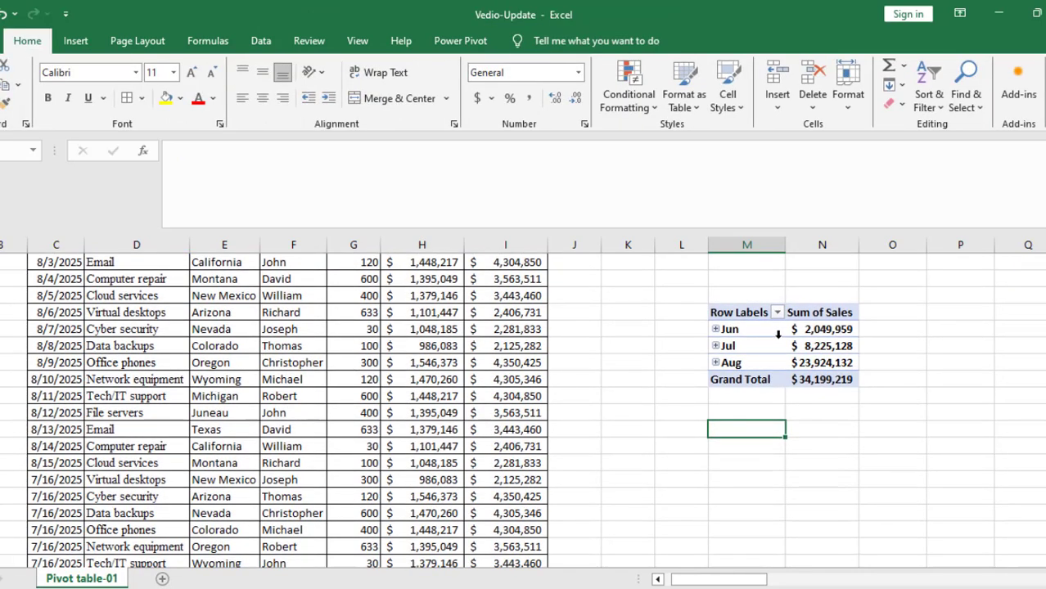
drag(773, 329, 773, 363)
click(843, 345)
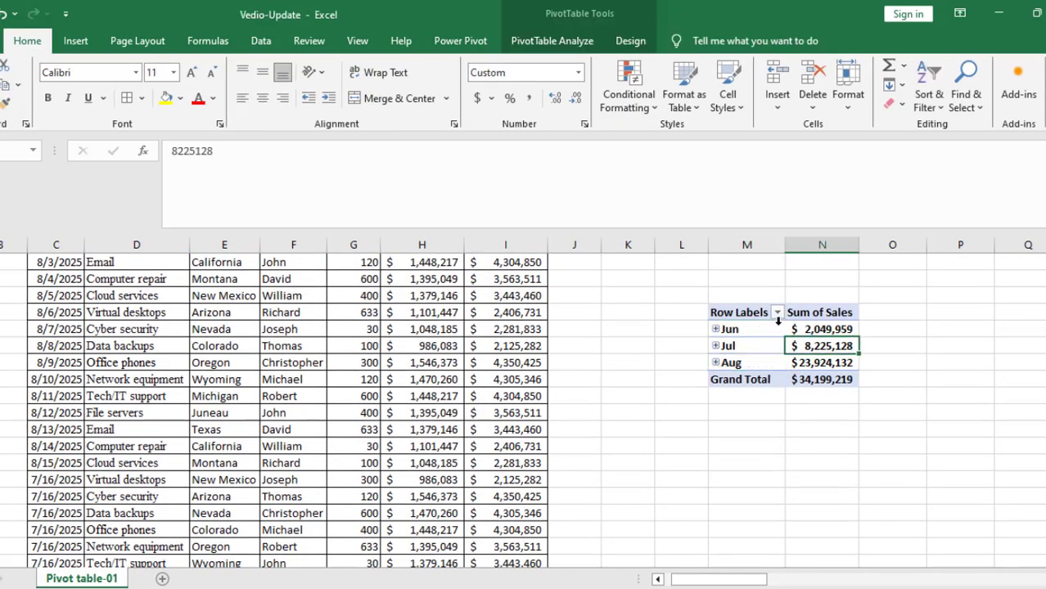
click(777, 322)
click(835, 332)
click(837, 347)
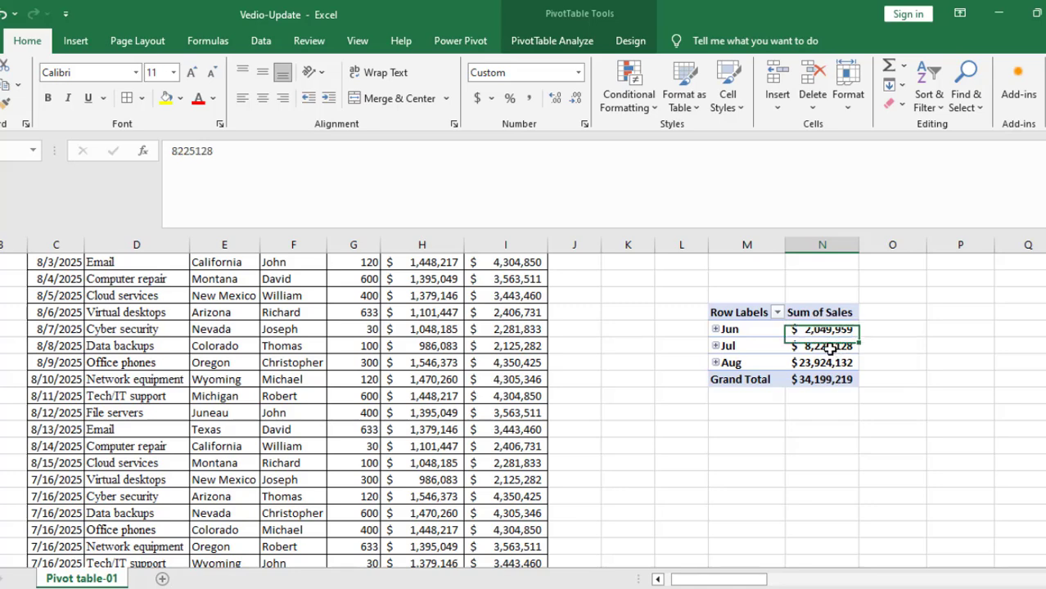
click(828, 330)
click(761, 332)
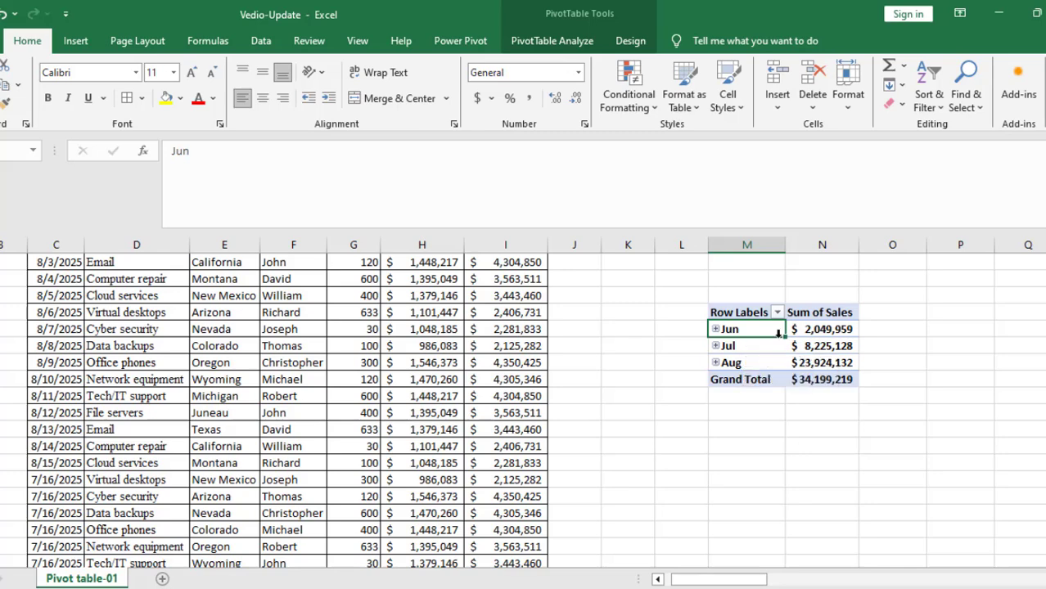
right_click(763, 329)
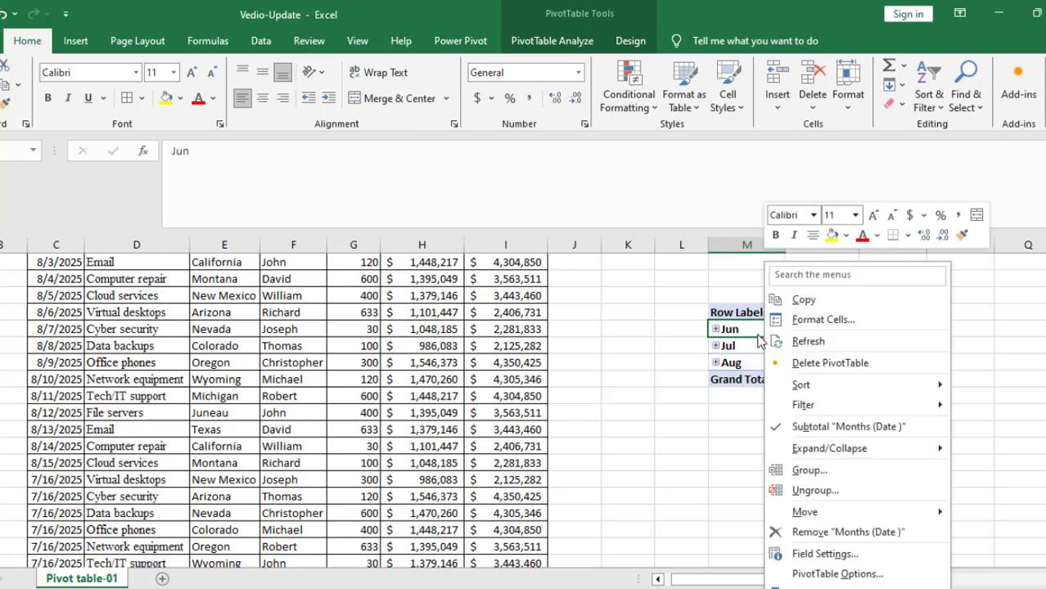
key(Escape)
right_click(770, 331)
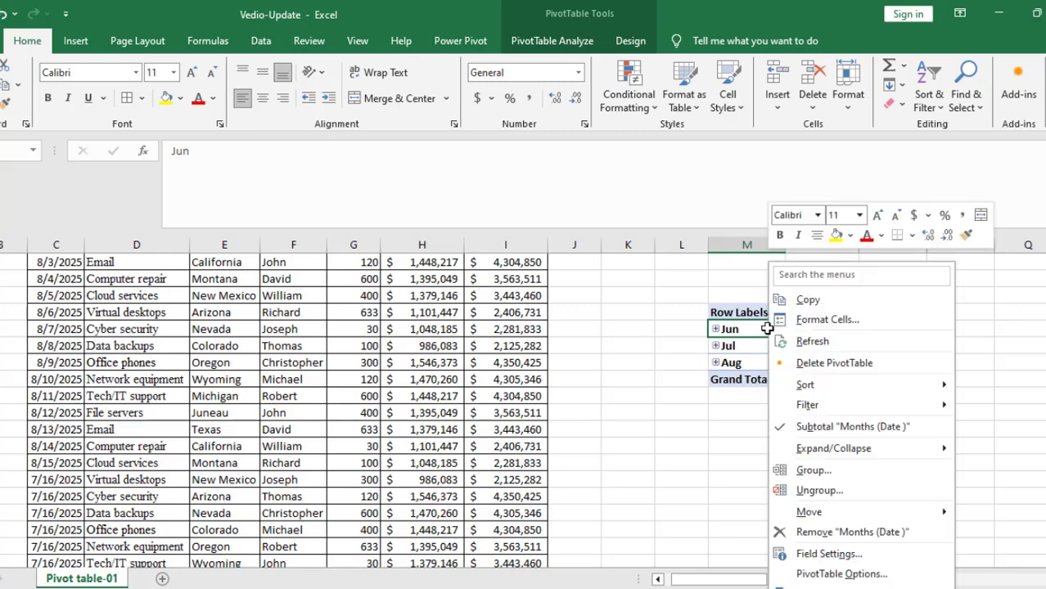
key(Escape)
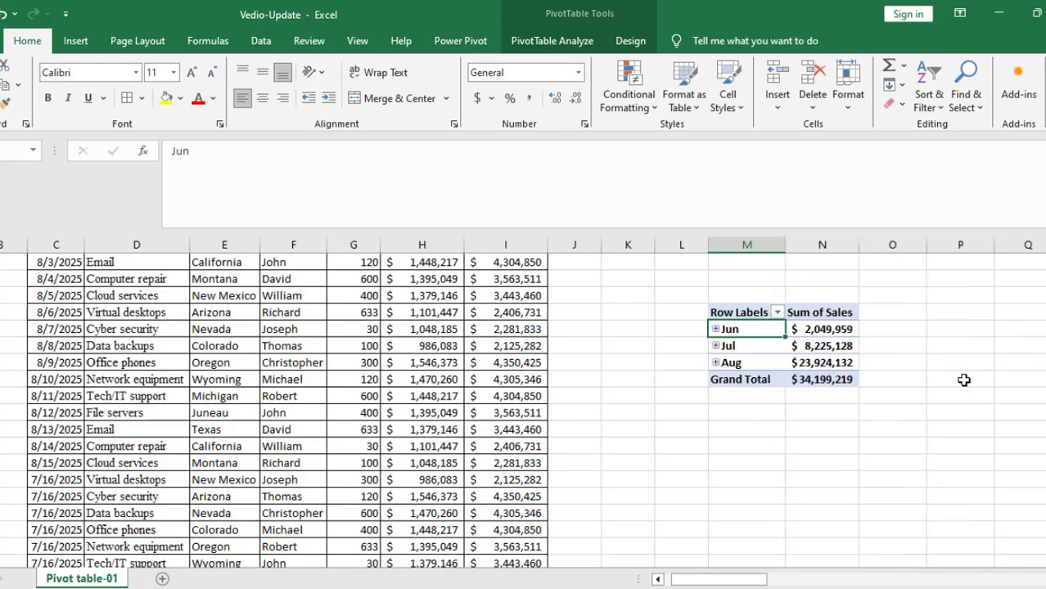
click(804, 426)
Step: Group the PivotTable's date rows by Days only, removing Months from the grouping
right_click(747, 328)
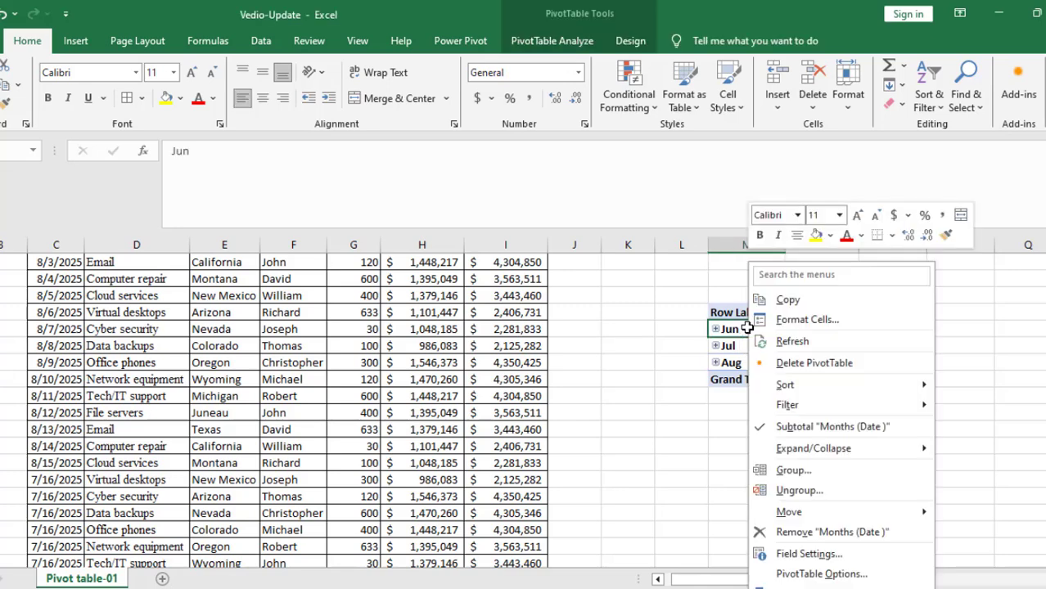
click(790, 470)
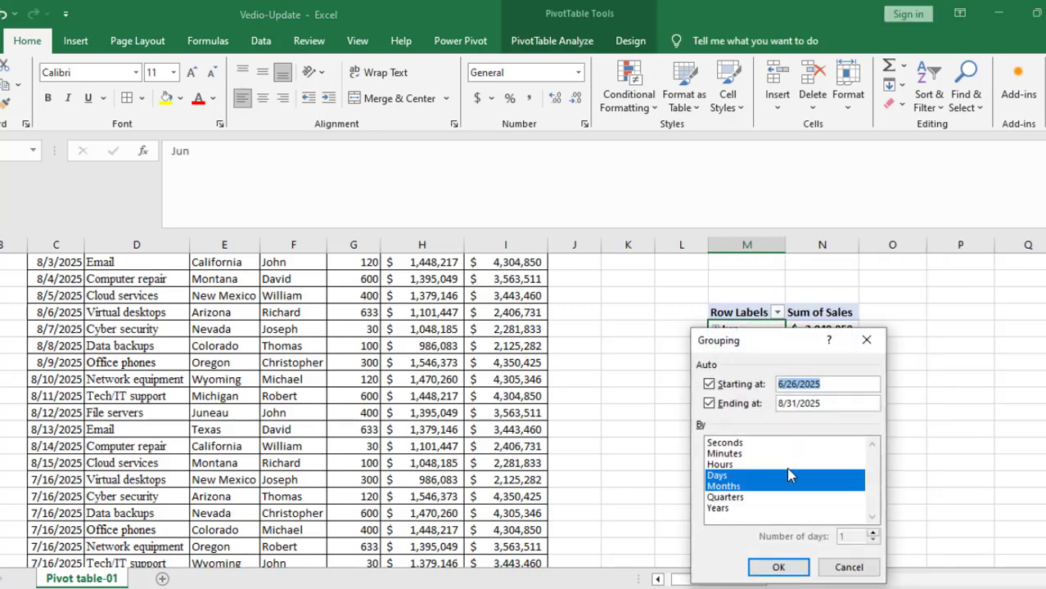
click(724, 486)
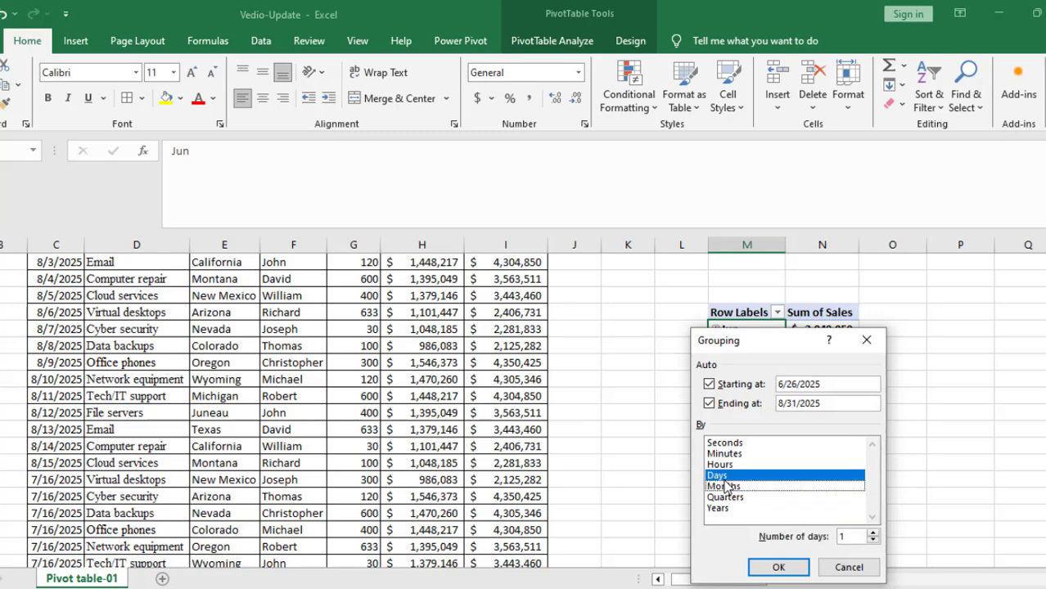
drag(756, 342, 457, 267)
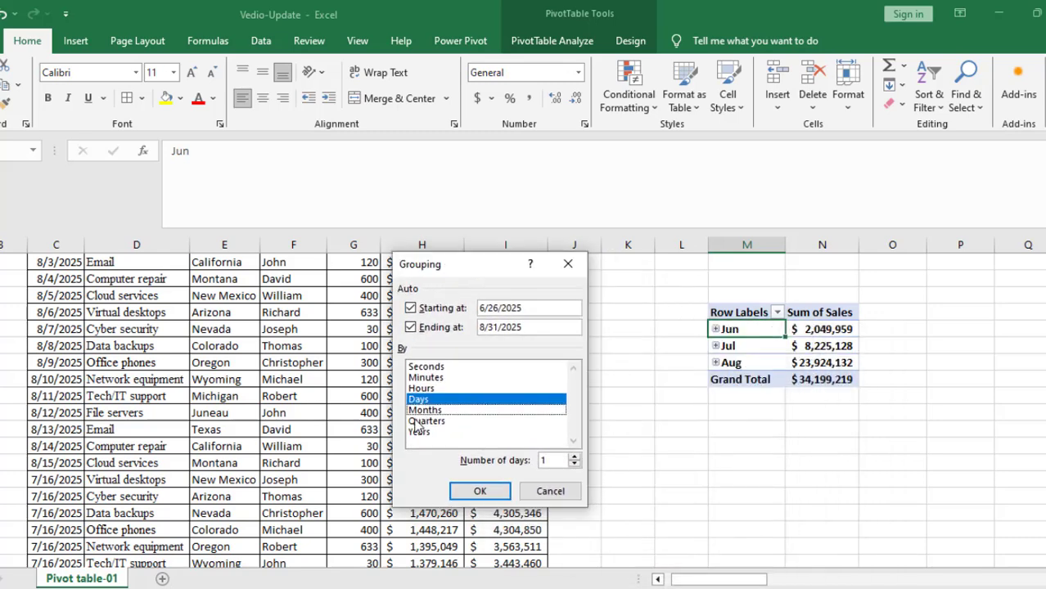
click(480, 492)
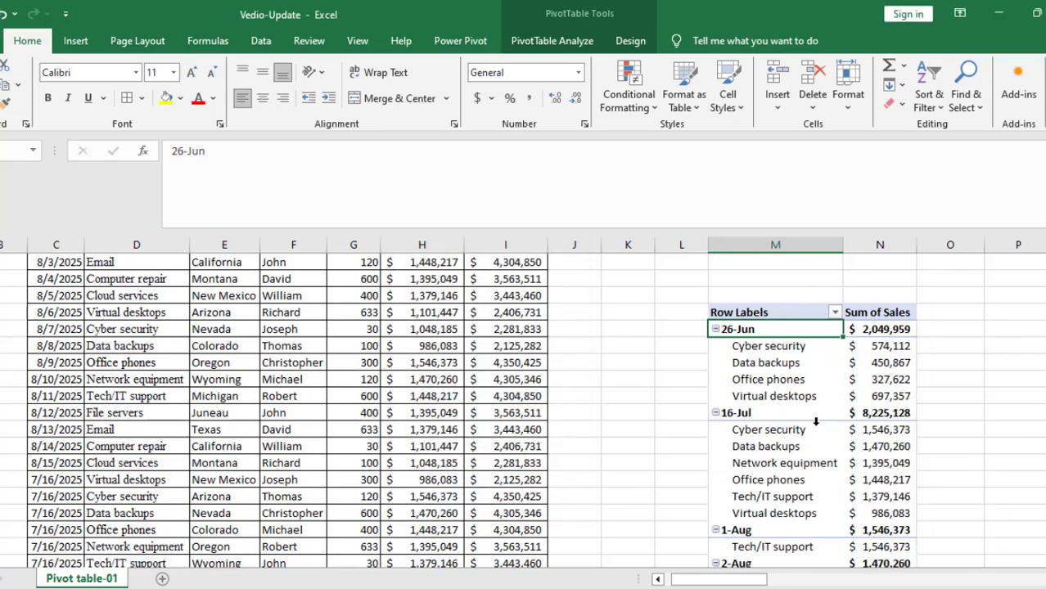
Step: Examine the PivotTable's daily sales totals and the products listed under each date, from 26-Jun through the August dates
scroll(816, 422, down, 4)
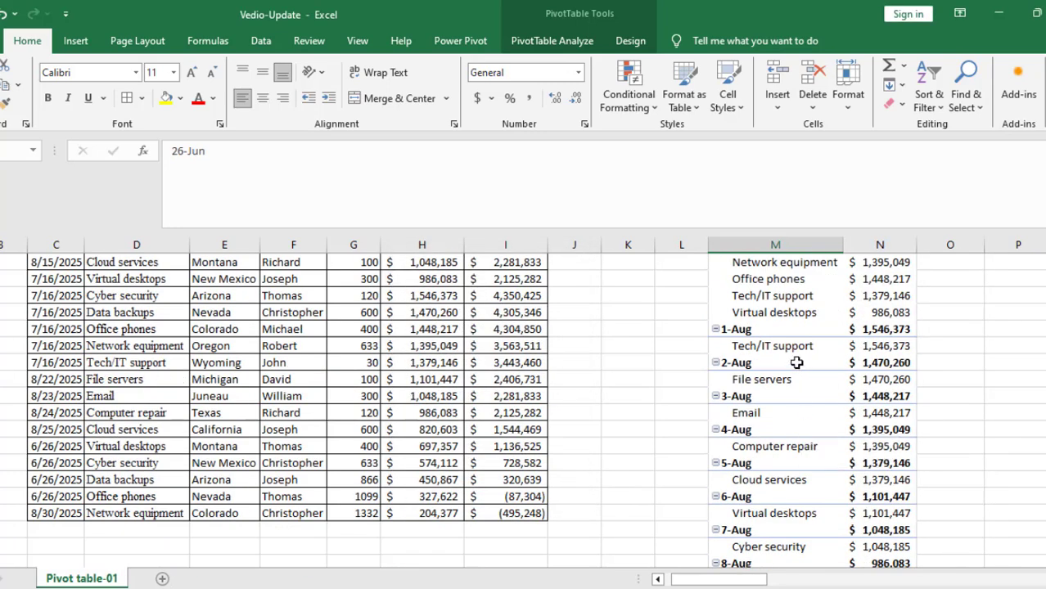
click(952, 348)
scroll(933, 361, up, 6)
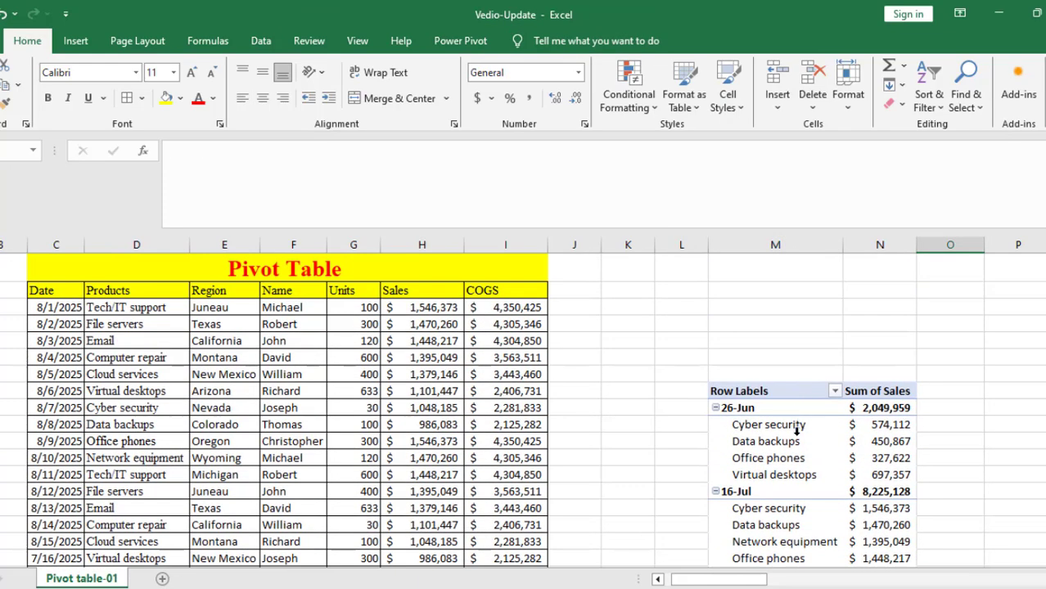
scroll(796, 432, down, 12)
scroll(795, 442, up, 9)
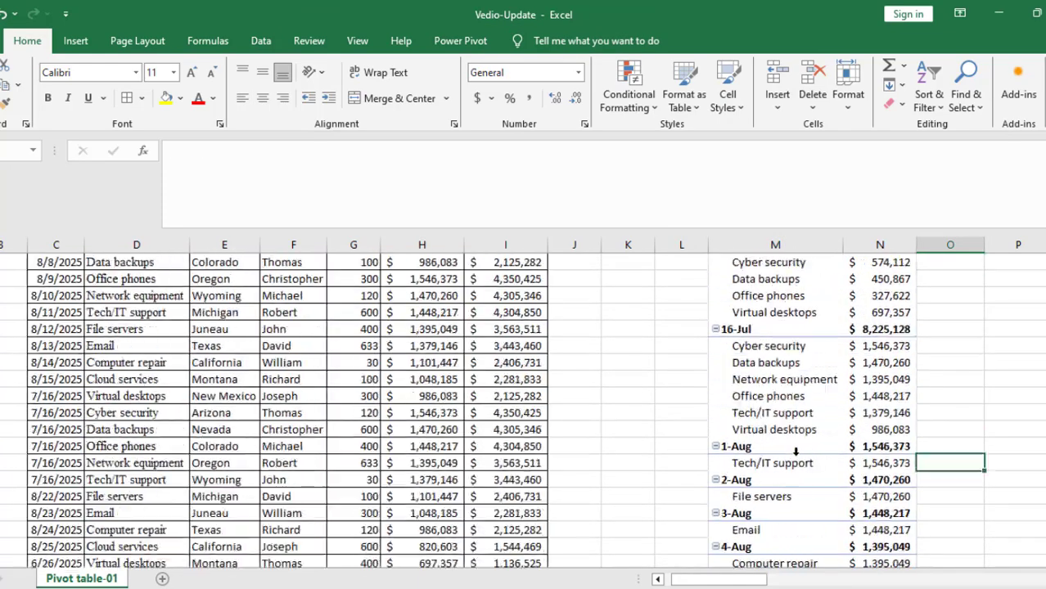
scroll(794, 446, up, 3)
scroll(735, 413, down, 2)
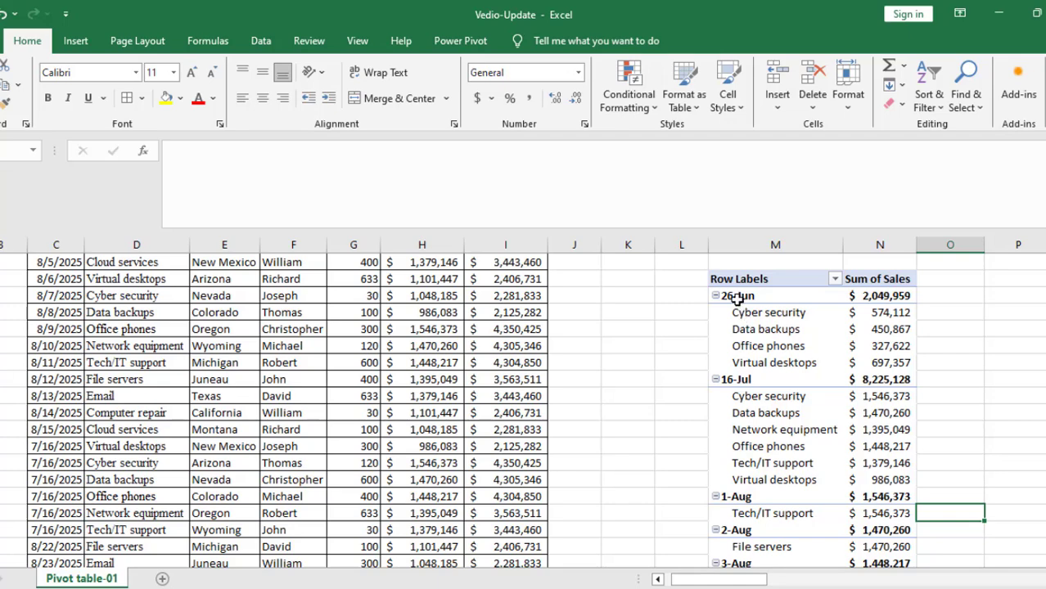
scroll(736, 302, down, 1)
scroll(756, 329, down, 2)
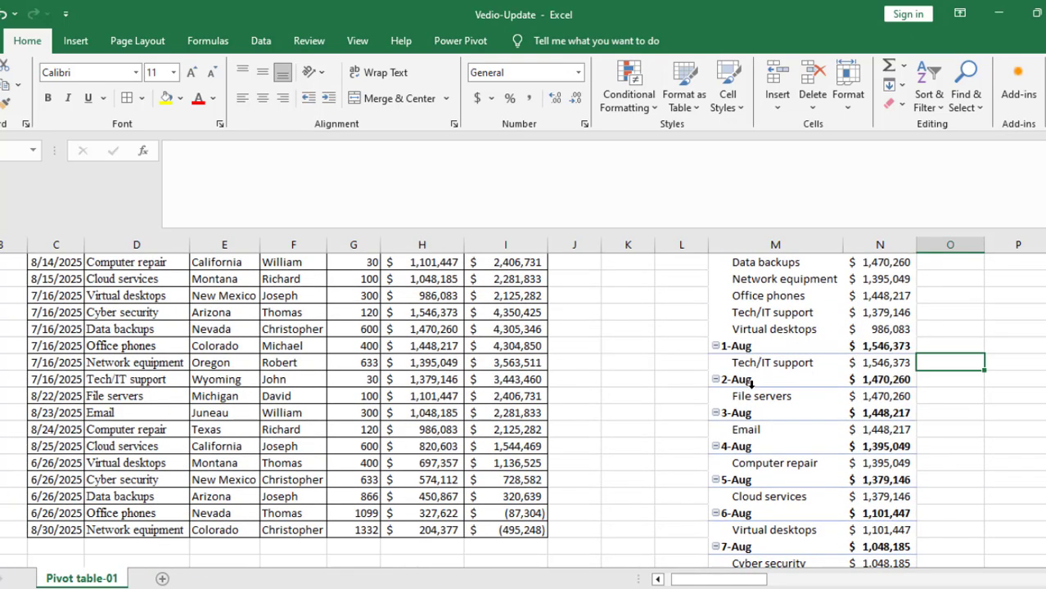
scroll(746, 360, down, 1)
scroll(751, 409, down, 4)
scroll(752, 409, up, 10)
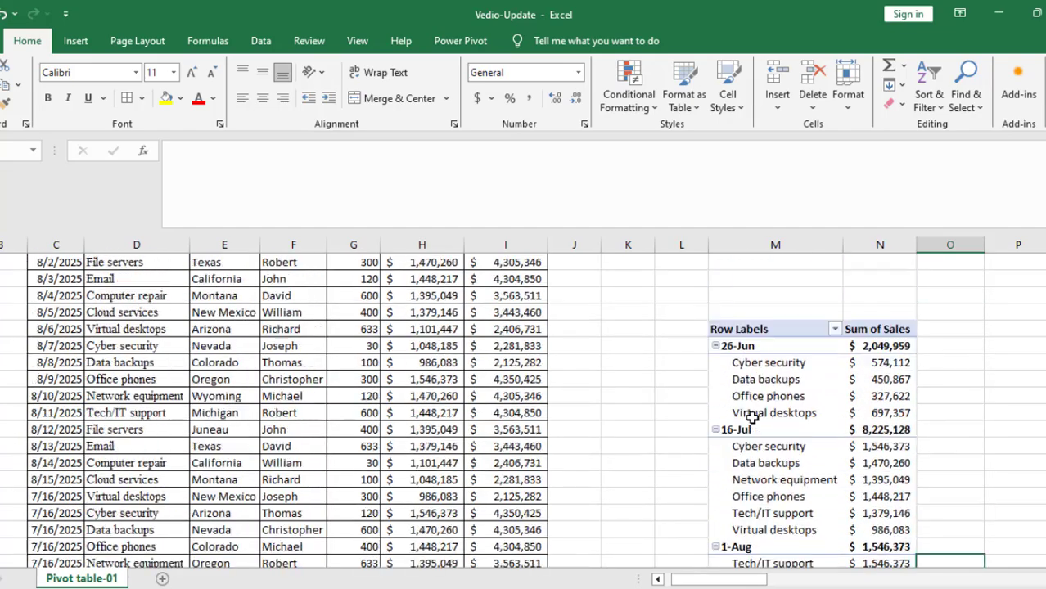
scroll(818, 385, down, 1)
scroll(825, 382, down, 9)
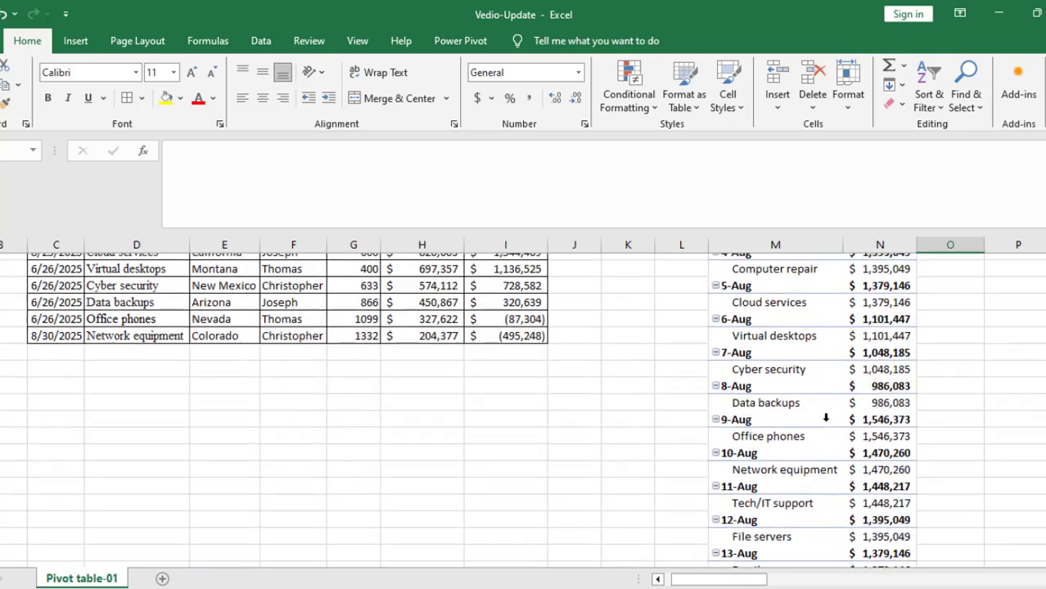
scroll(823, 409, up, 8)
scroll(819, 418, up, 2)
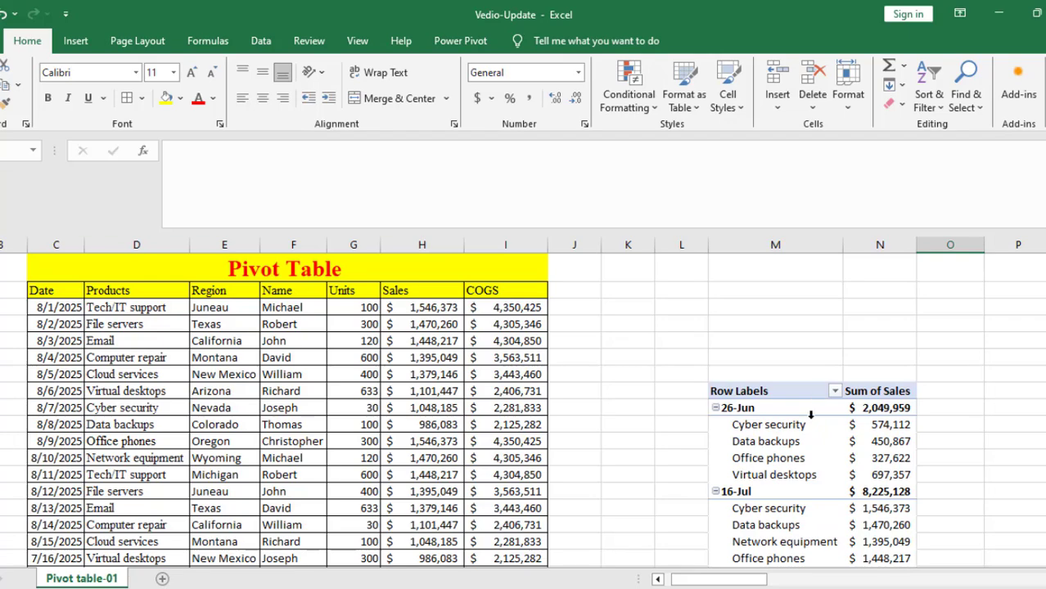
click(874, 412)
click(773, 441)
scroll(777, 438, down, 3)
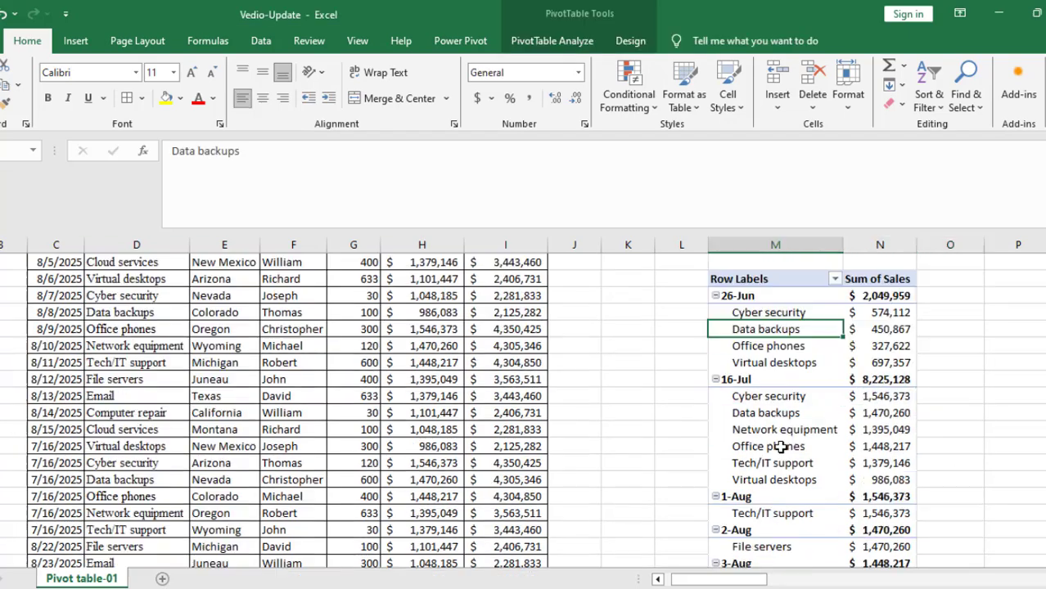
scroll(782, 436, up, 3)
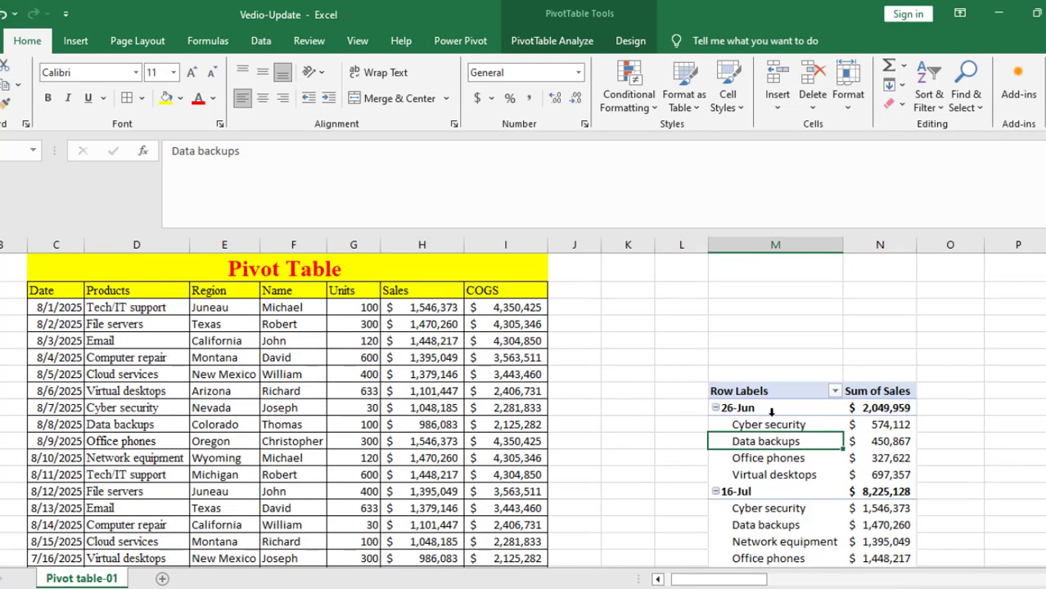
Step: Remove the Days (Date) field from the PivotTable's Rows area so that only Products stays there
click(772, 408)
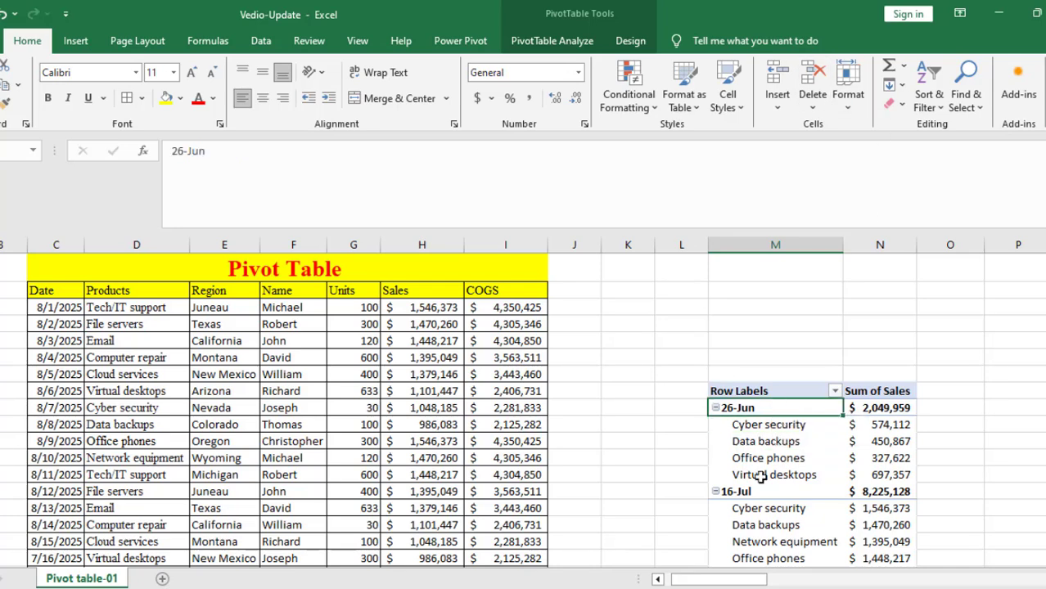
click(593, 41)
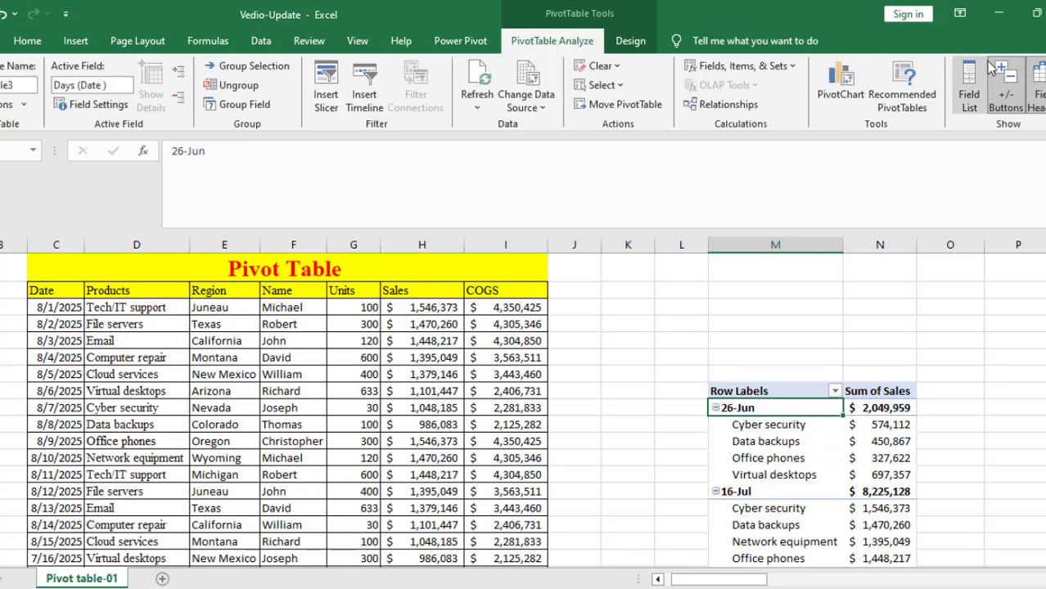
click(971, 77)
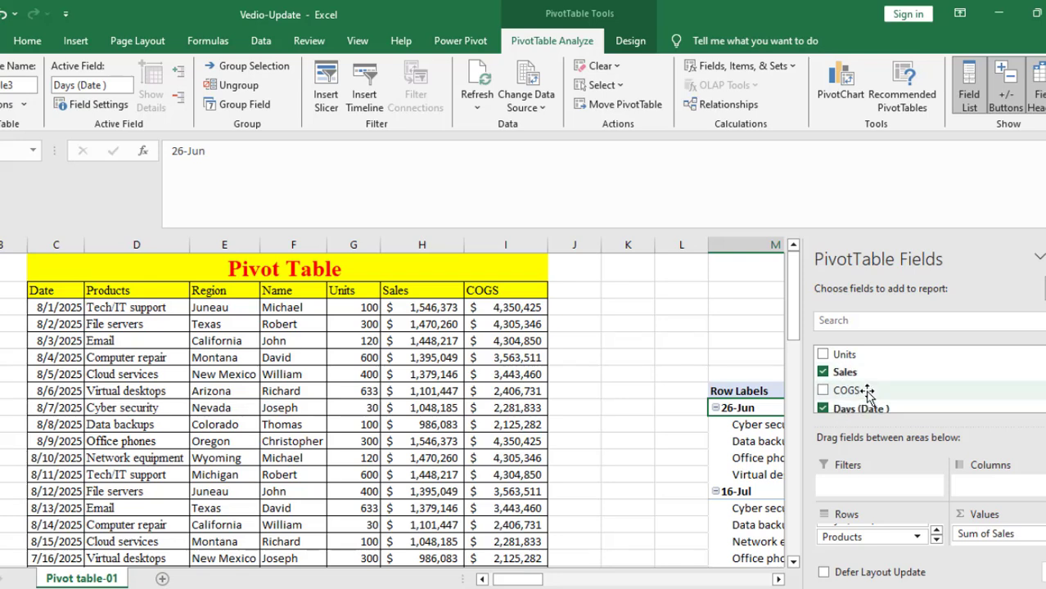
scroll(867, 394, up, 1)
scroll(867, 395, up, 1)
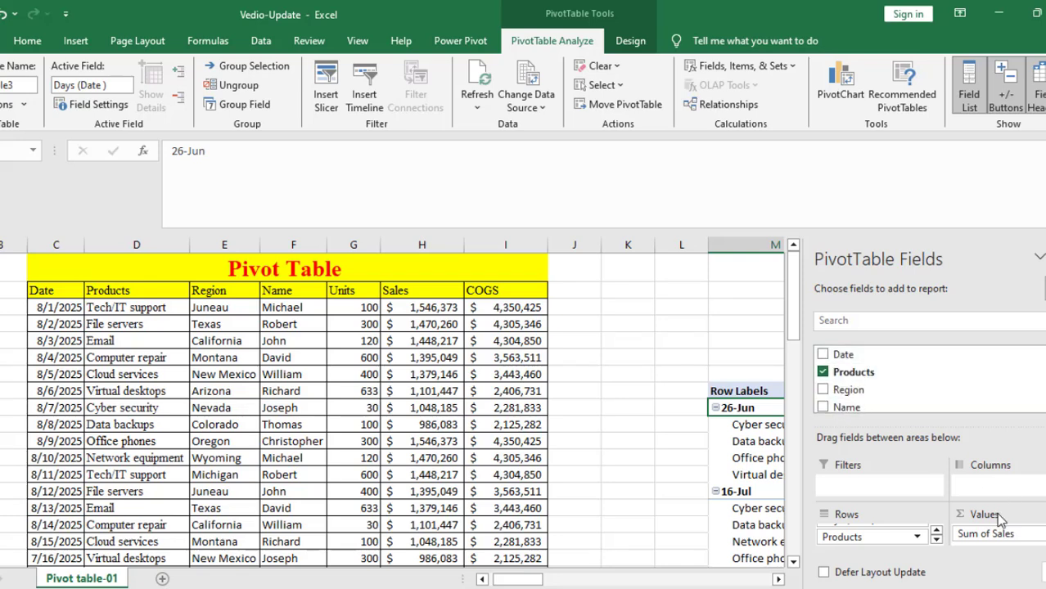
scroll(898, 534, up, 1)
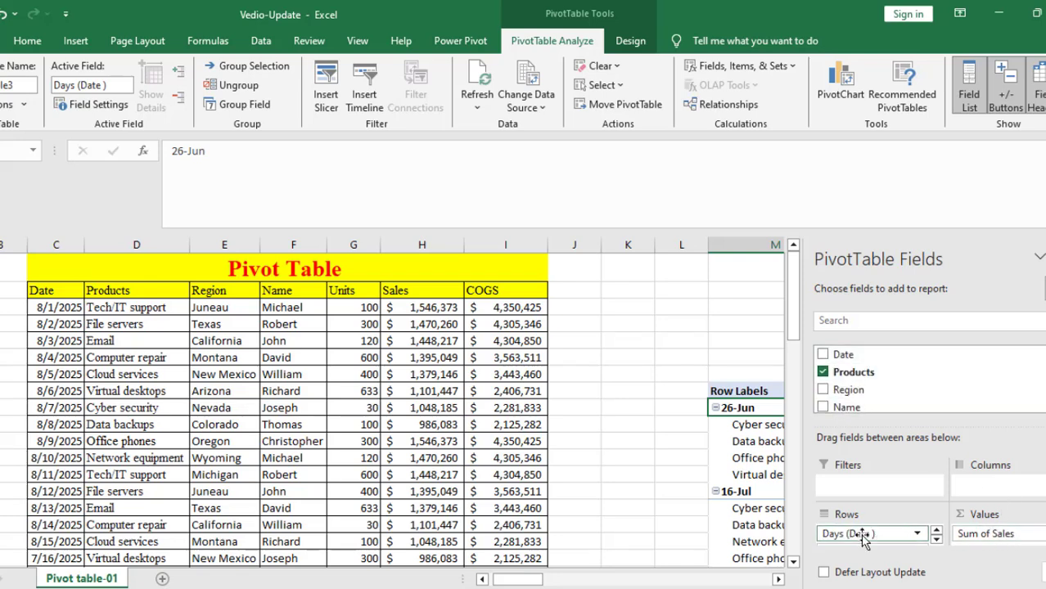
drag(899, 533, 906, 387)
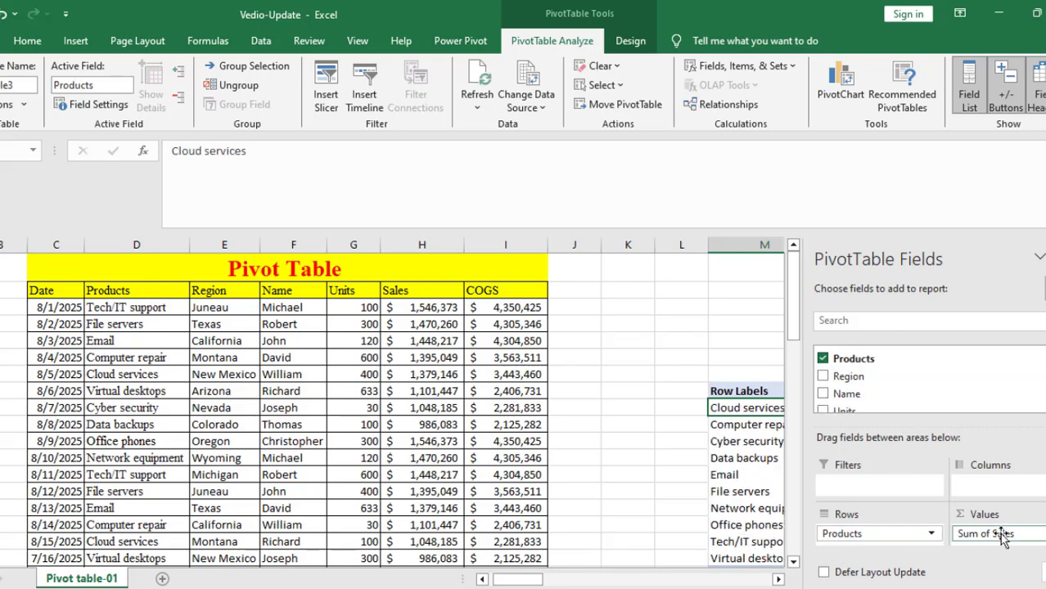
Step: Add the Region field beneath Products in the PivotTable rows and review each product's regional sales with the field list closed
click(822, 378)
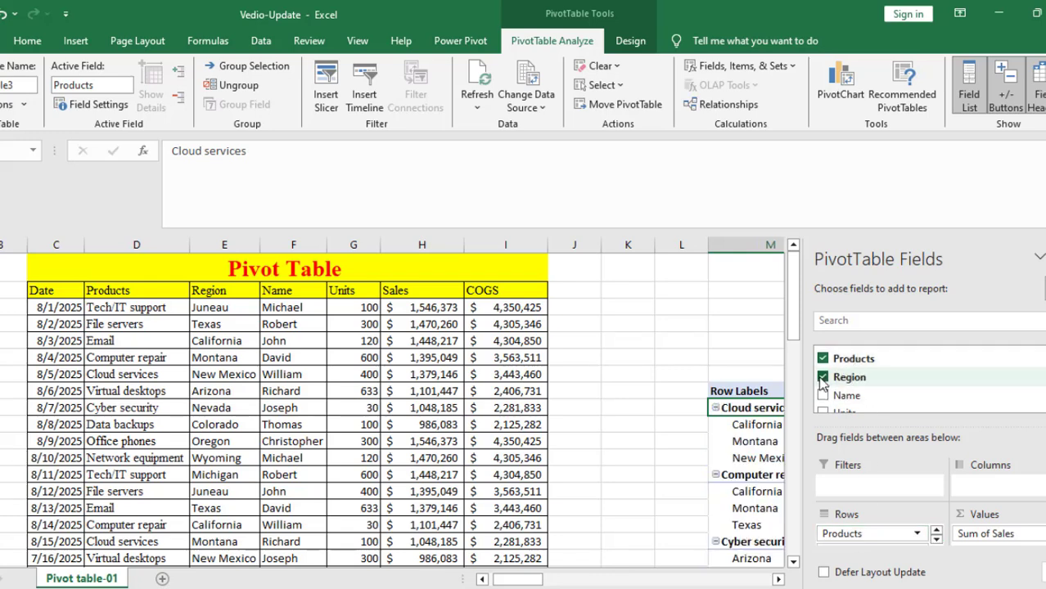
click(747, 349)
scroll(924, 425, down, 2)
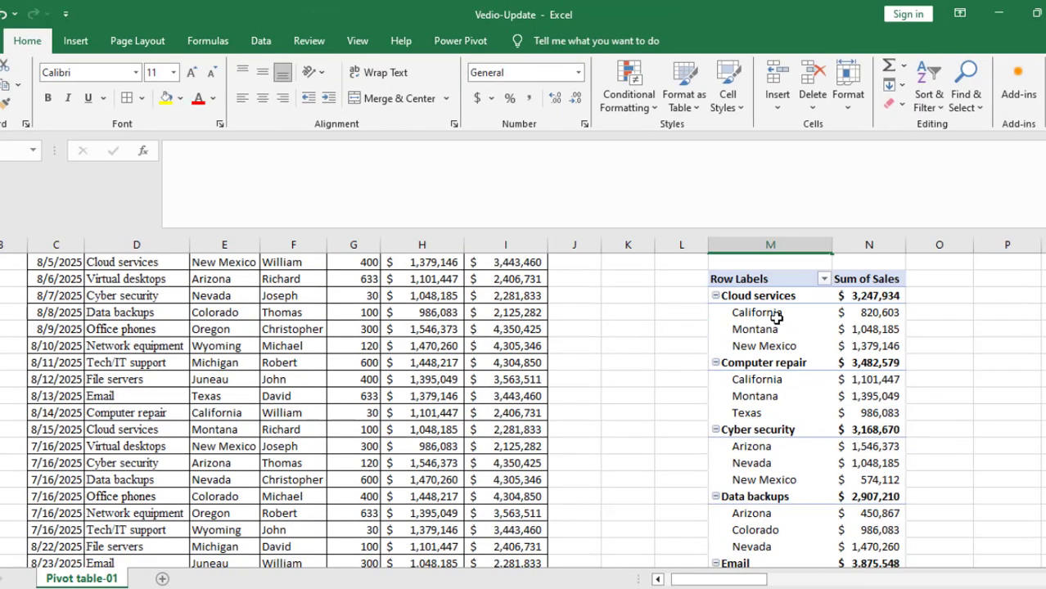
click(747, 314)
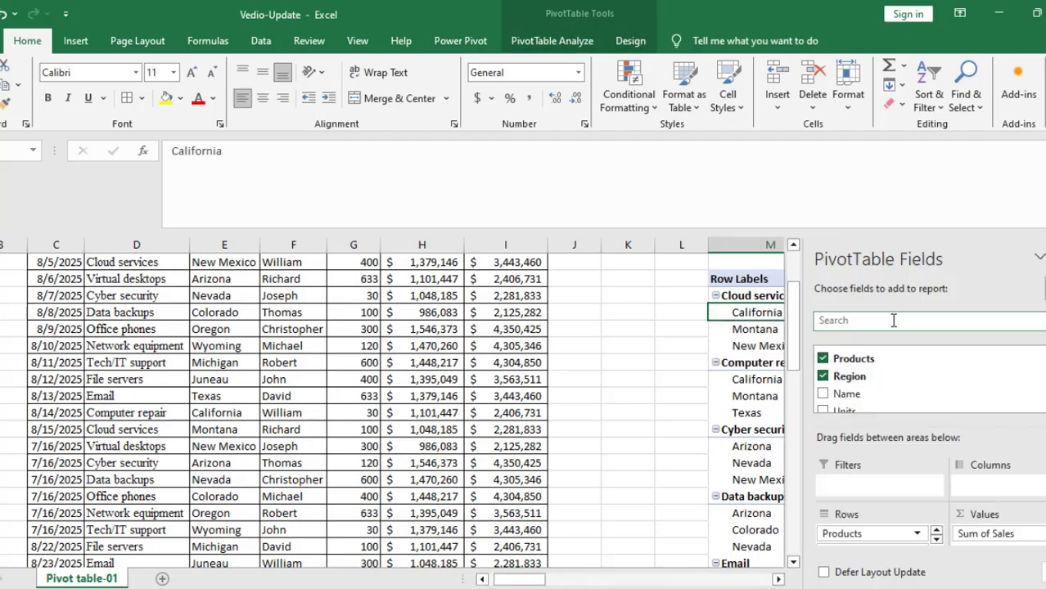
click(1045, 258)
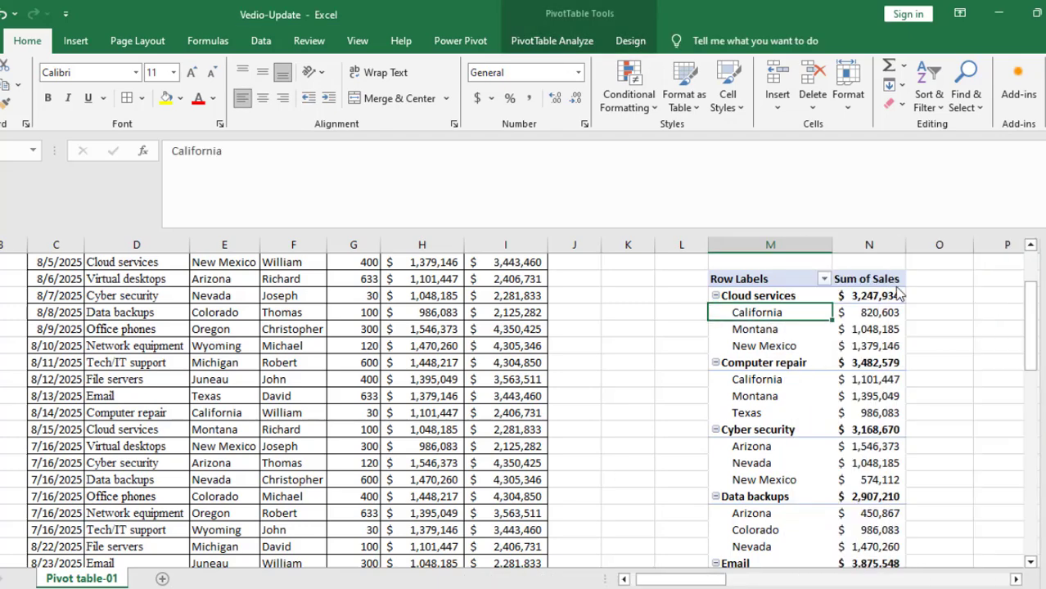
click(773, 340)
click(873, 328)
click(873, 346)
scroll(801, 449, down, 6)
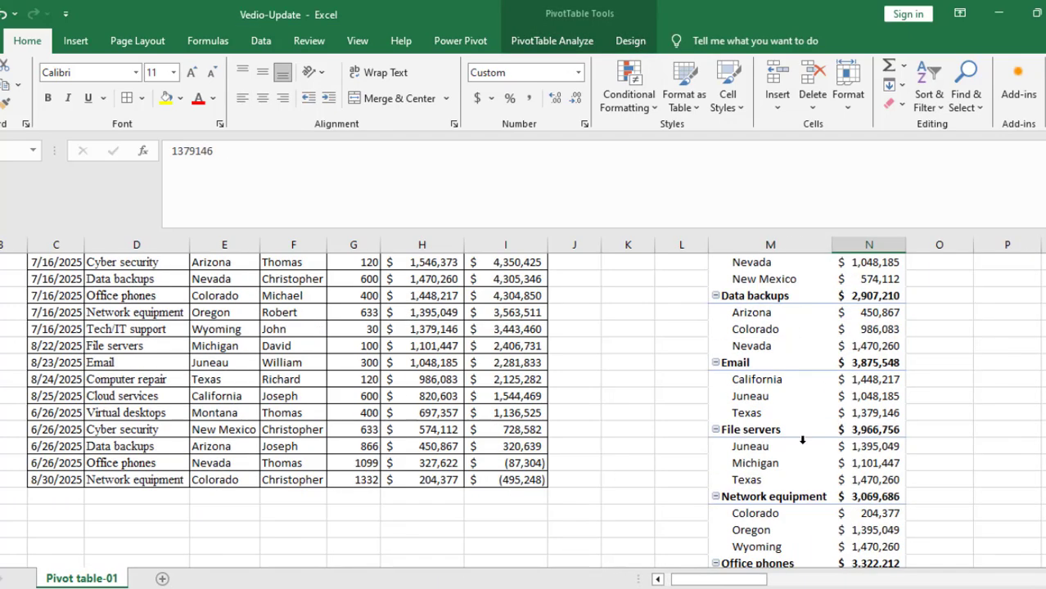
scroll(801, 450, up, 6)
Step: Add the Date field to the PivotTable's rows alongside Products and Region, and close the field list
click(759, 313)
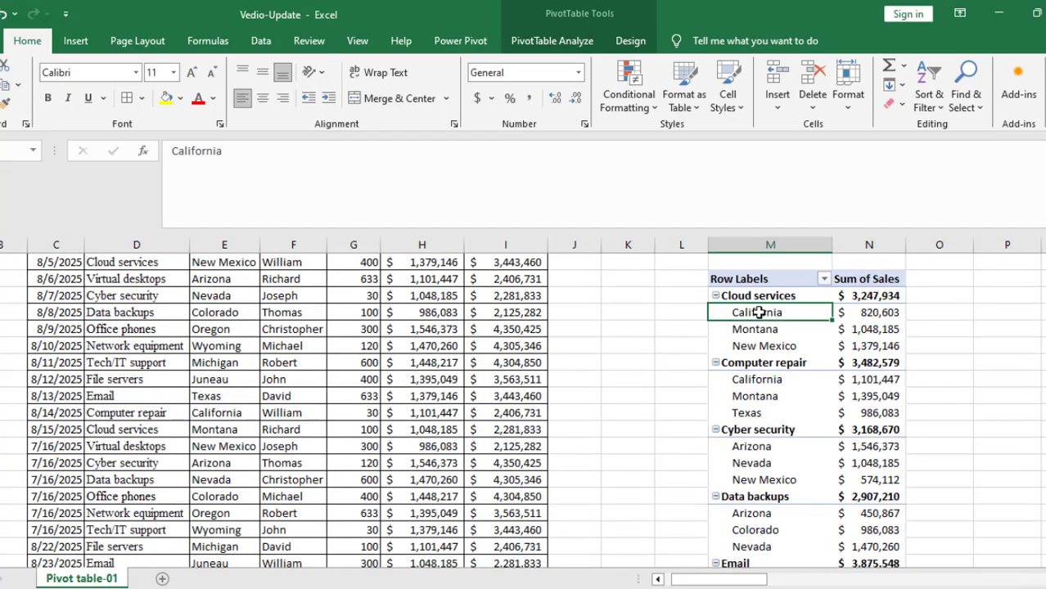
click(546, 41)
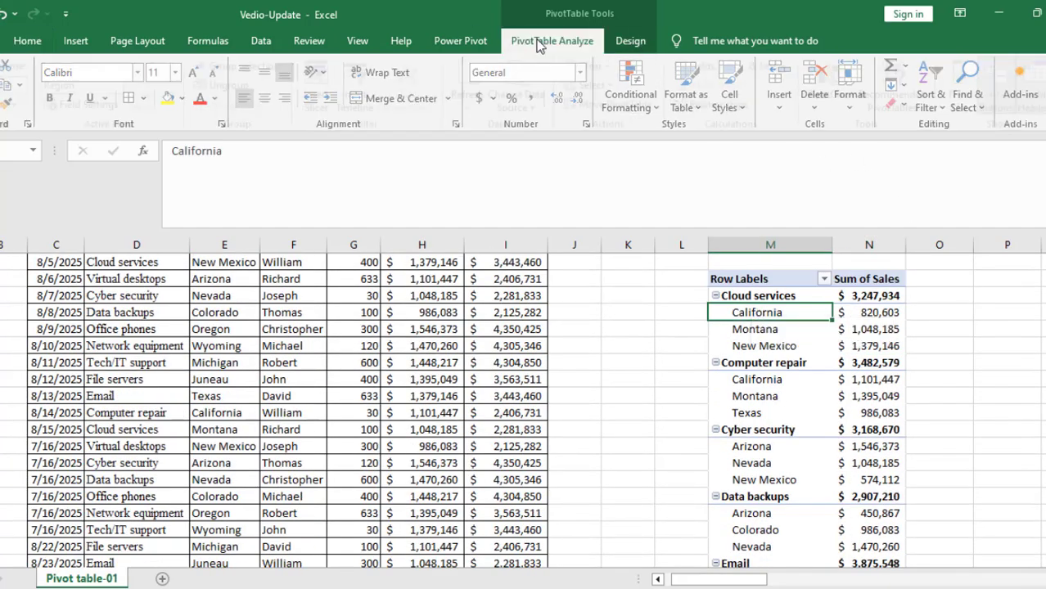
click(973, 78)
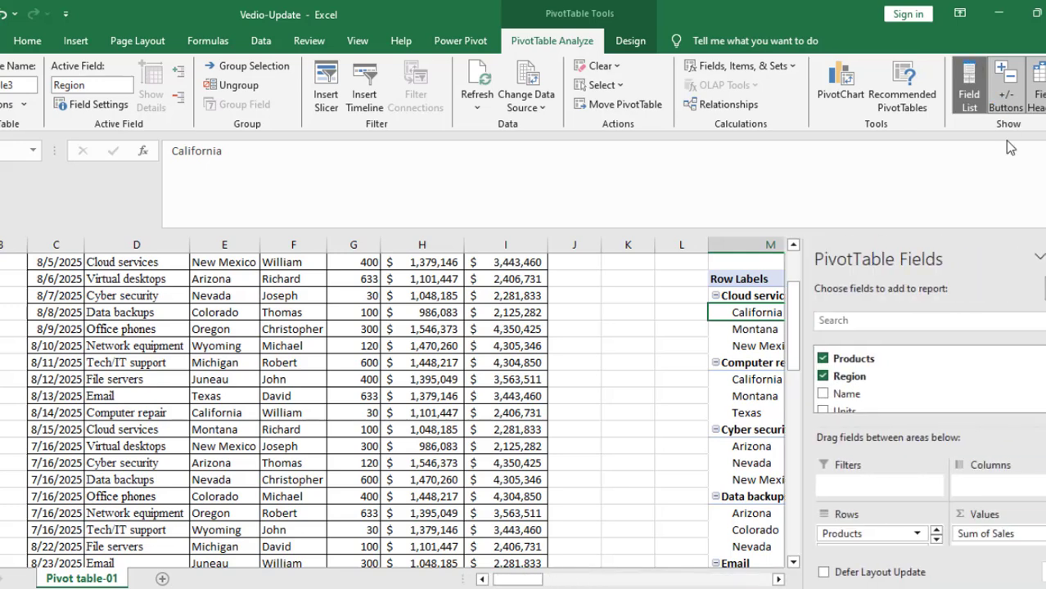
scroll(874, 398, down, 3)
scroll(874, 400, up, 2)
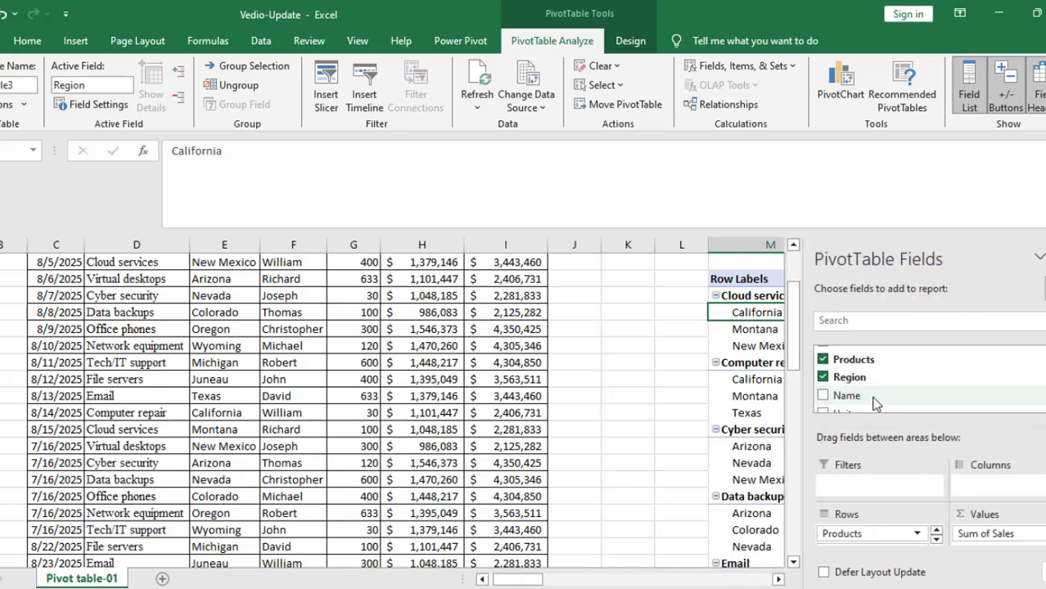
scroll(868, 396, up, 1)
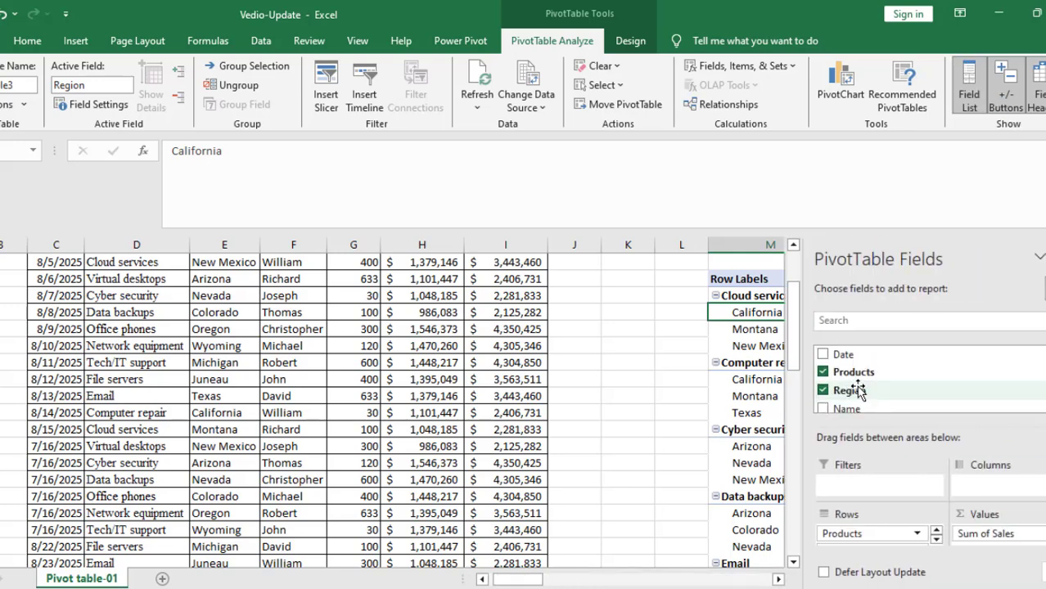
click(822, 355)
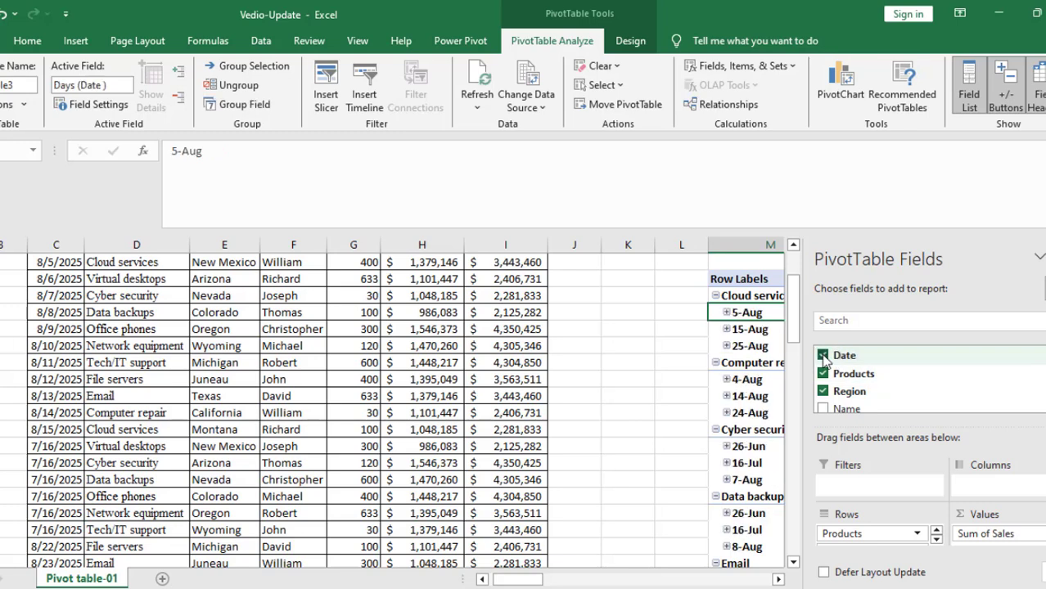
click(1045, 258)
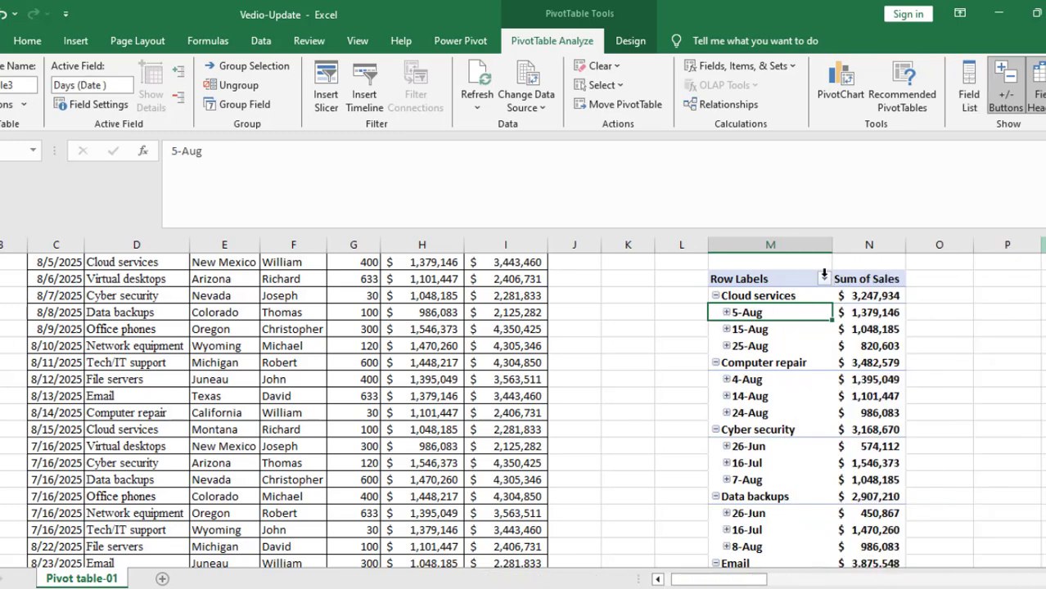
Step: Examine the sales by date under each product in the PivotTable, focusing on the Cloud services rows
scroll(762, 329, down, 1)
scroll(766, 330, up, 2)
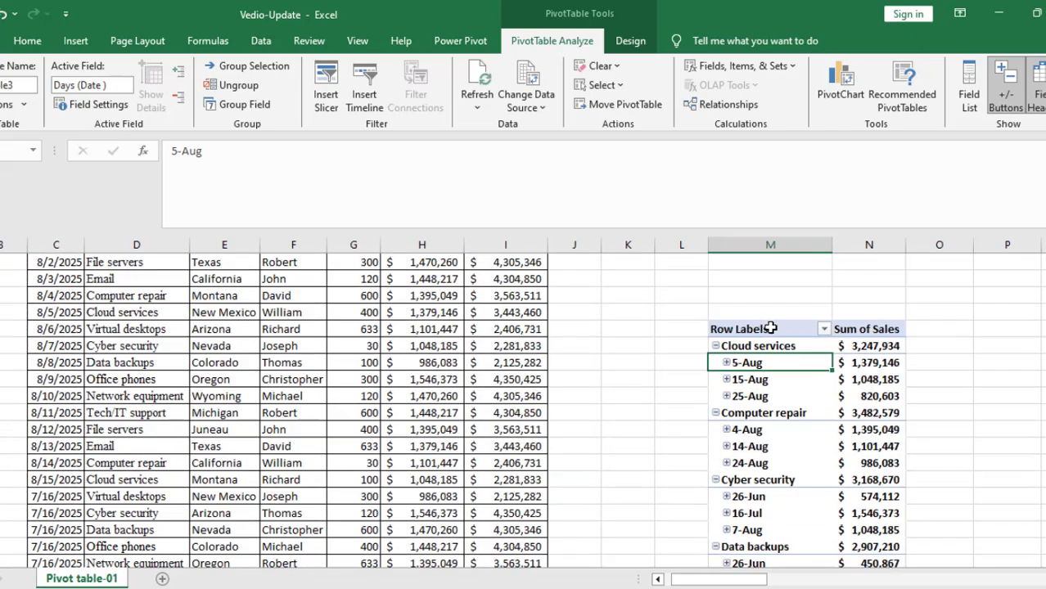
click(767, 333)
scroll(781, 383, down, 2)
scroll(769, 364, up, 2)
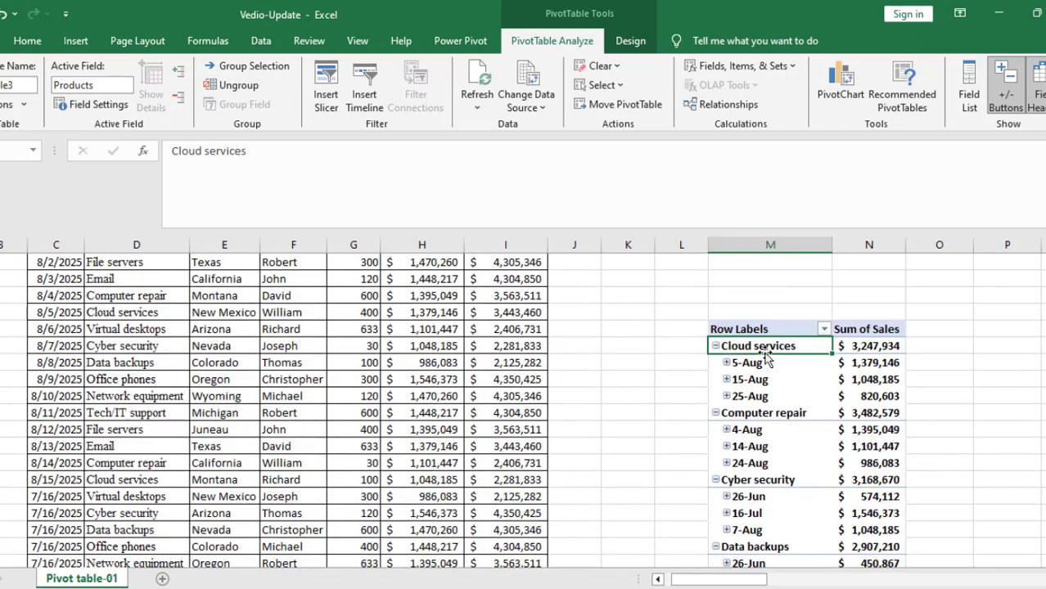
click(763, 370)
click(784, 347)
click(815, 345)
click(892, 395)
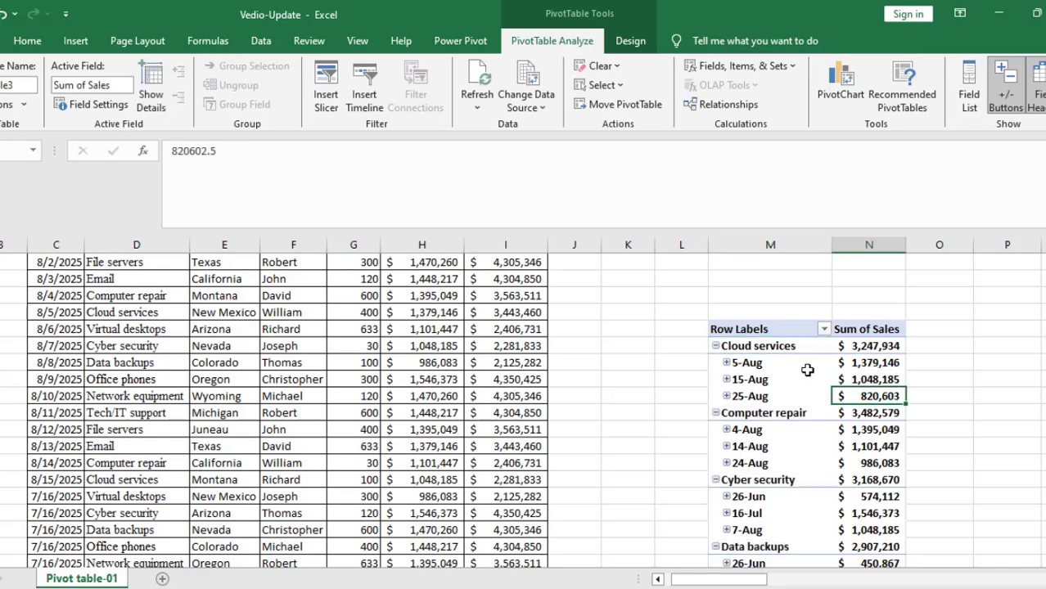
Step: Reopen the field list and remove the Date field from the Rows area, keeping Products, Days (Date) and Region
click(801, 363)
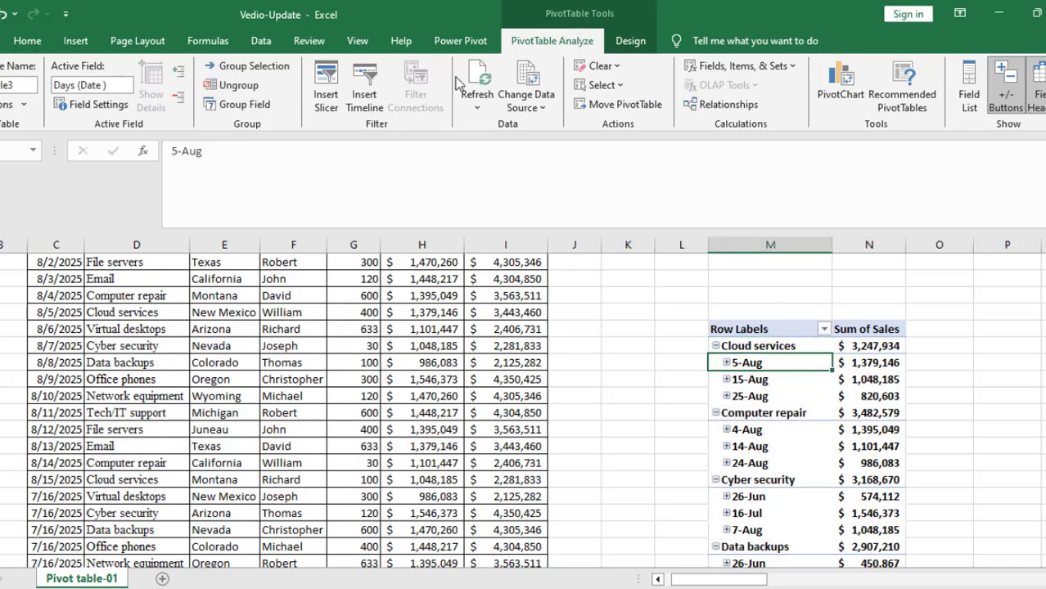
click(970, 86)
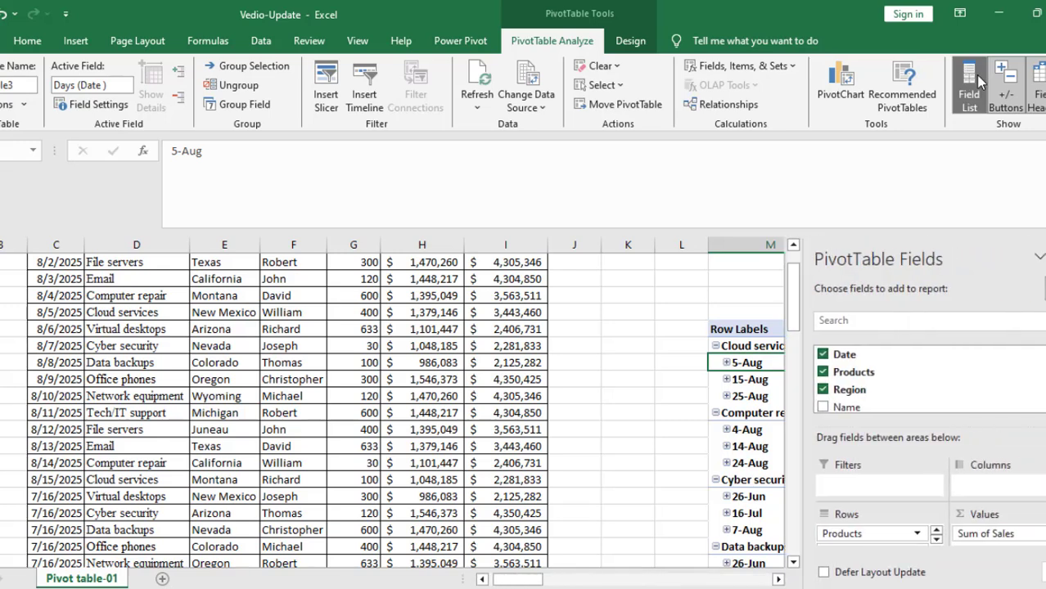
click(936, 540)
click(936, 540)
click(936, 540)
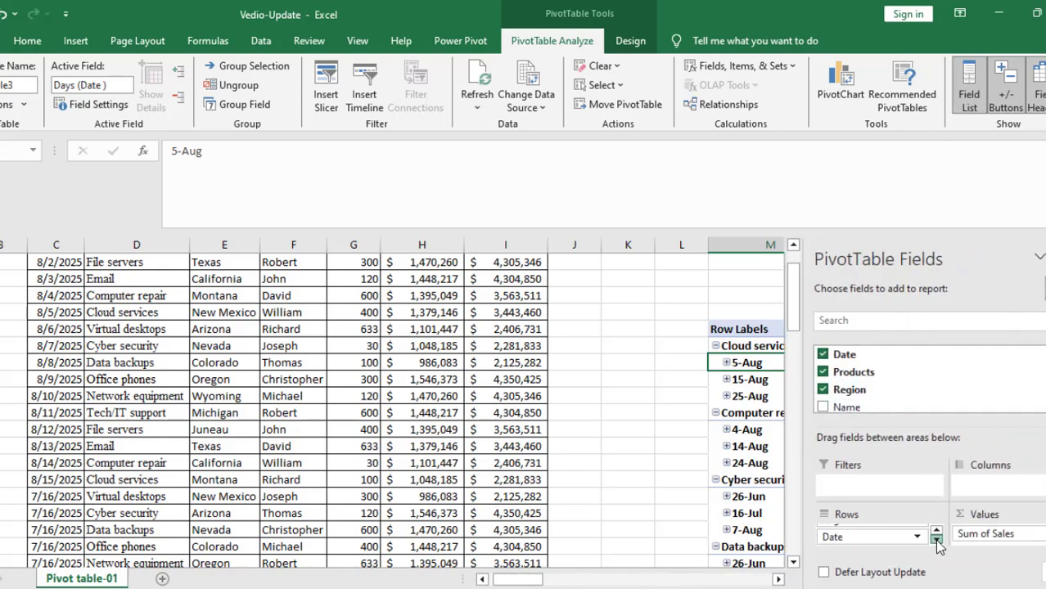
drag(869, 537, 886, 394)
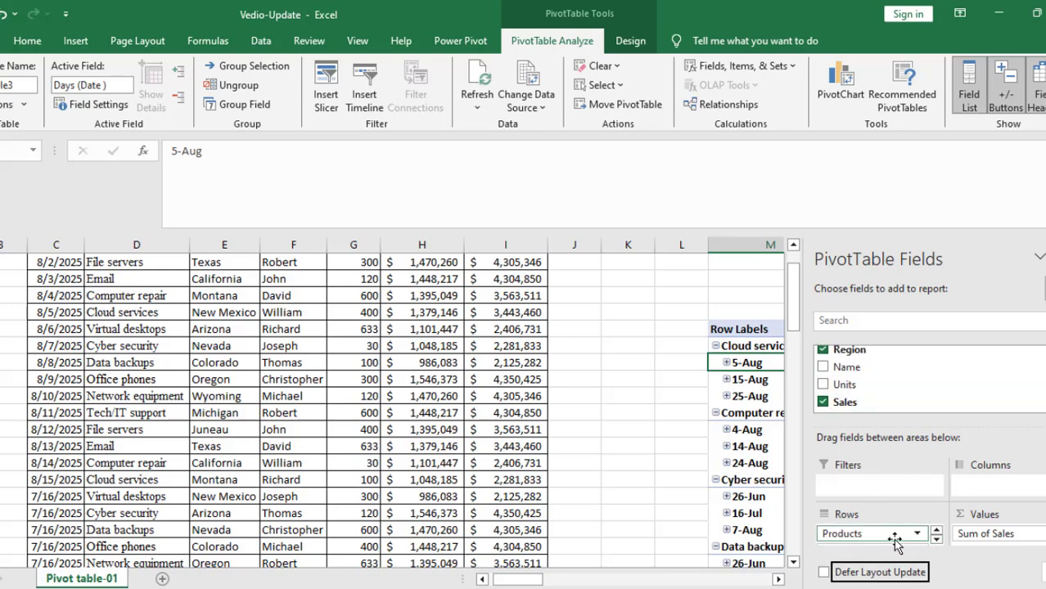
scroll(910, 382, up, 1)
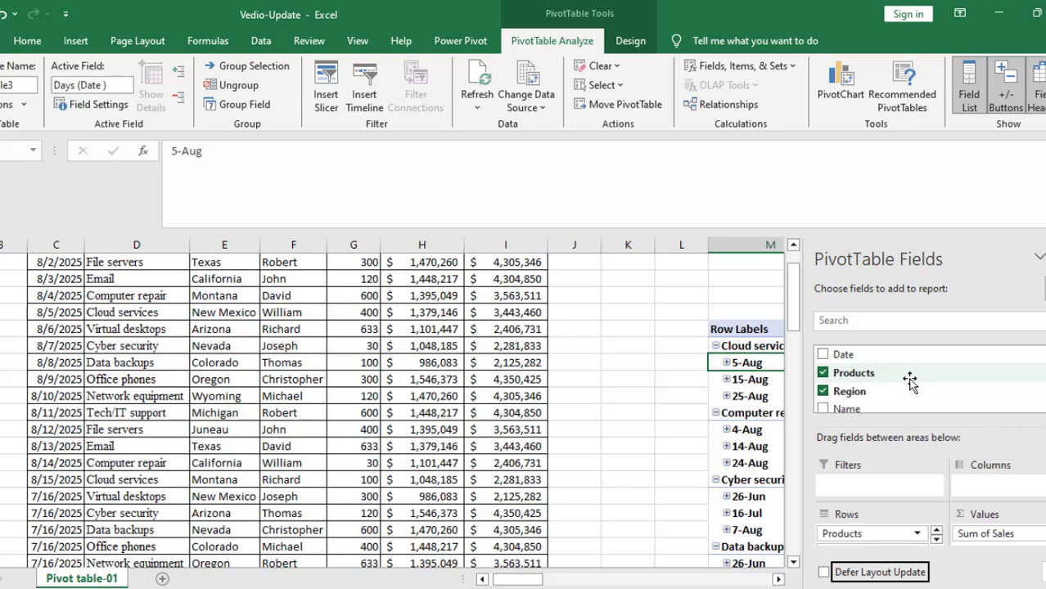
scroll(873, 383, down, 3)
scroll(874, 383, up, 2)
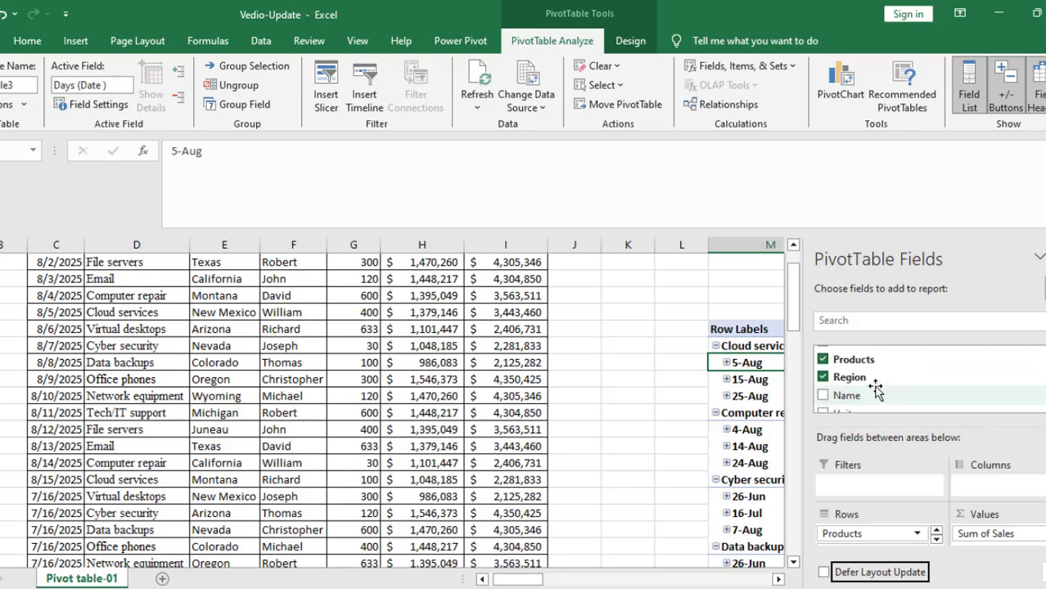
scroll(874, 383, down, 3)
click(895, 533)
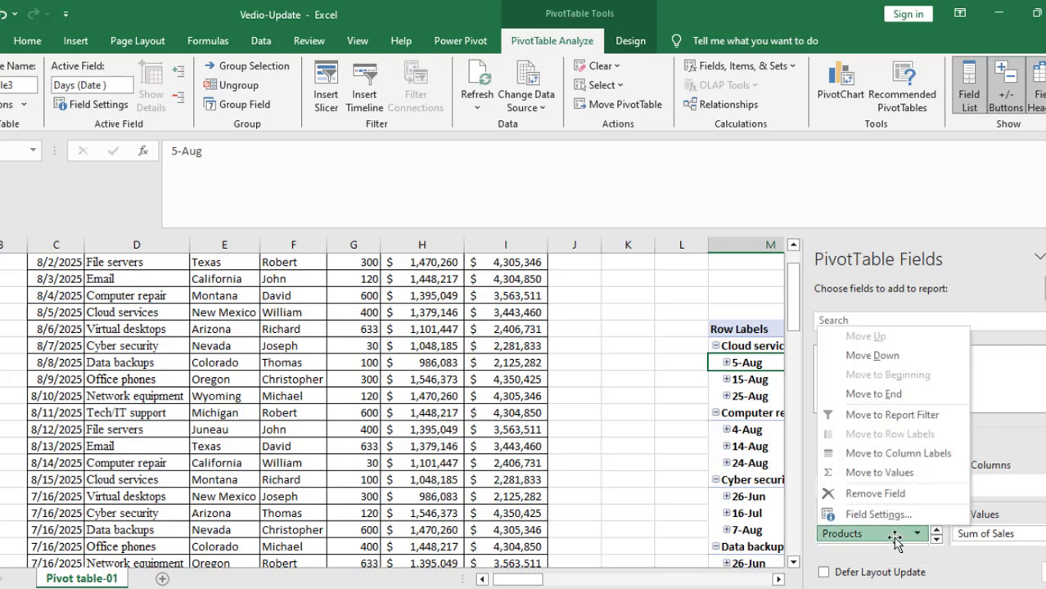
click(954, 529)
click(904, 512)
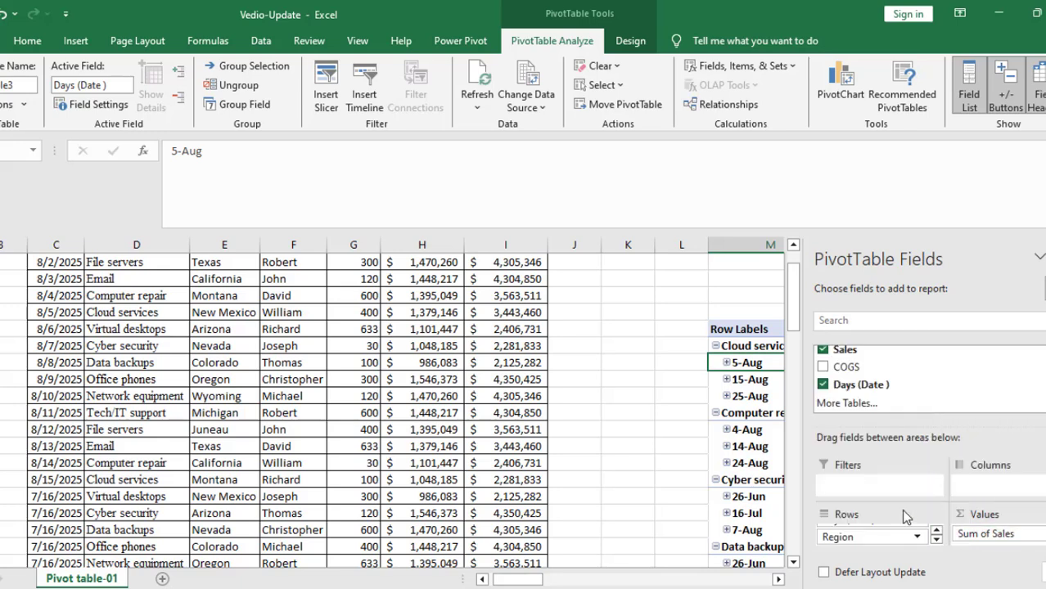
Step: Add the COGS field to the Values area as a sum beside Sum of Sales and close the field list
scroll(874, 535, up, 1)
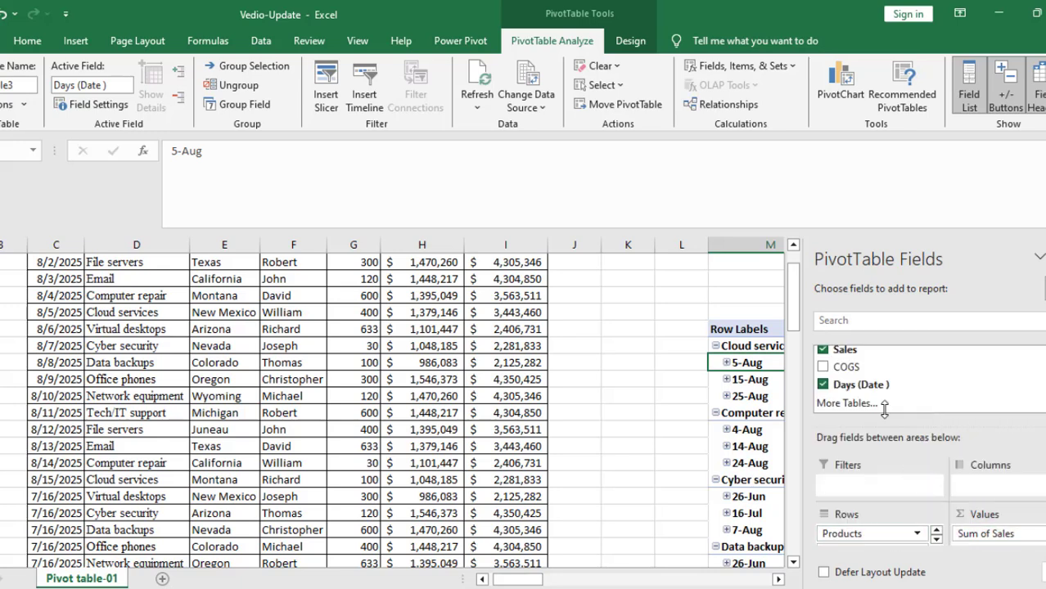
click(822, 368)
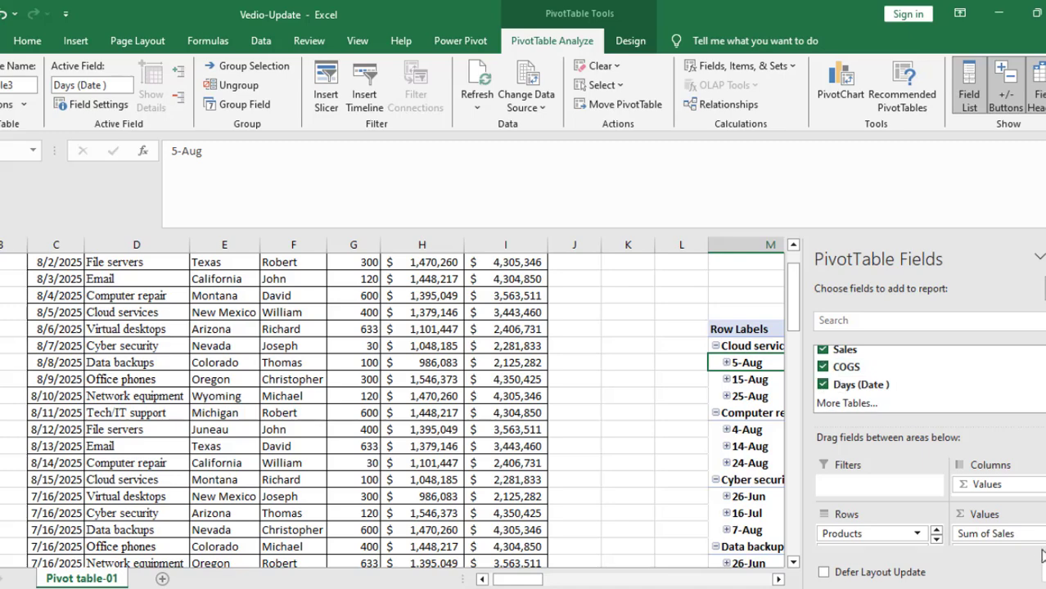
click(667, 412)
scroll(851, 407, down, 2)
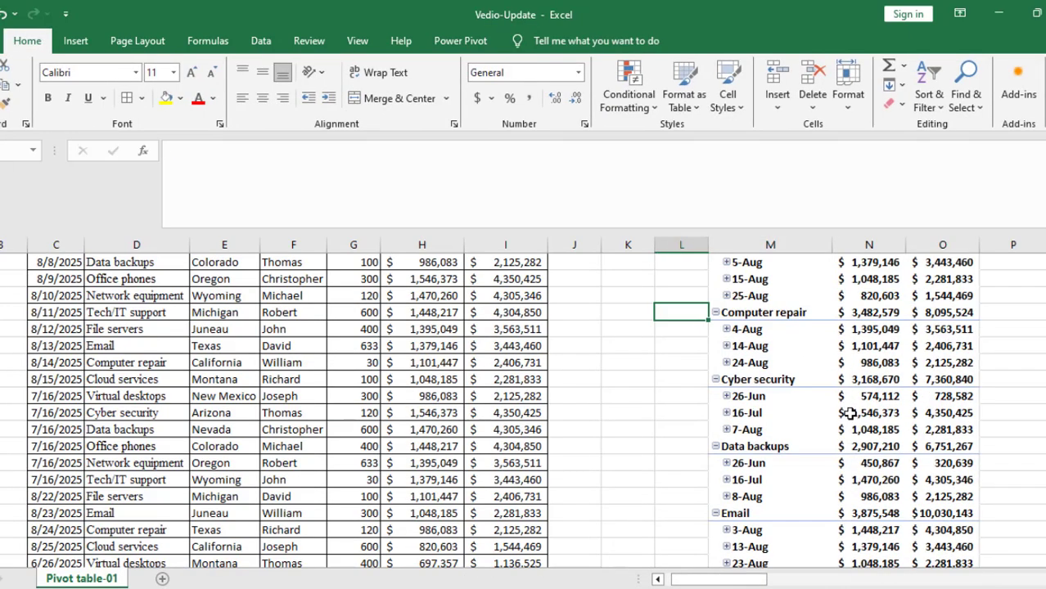
scroll(843, 412, up, 2)
click(796, 375)
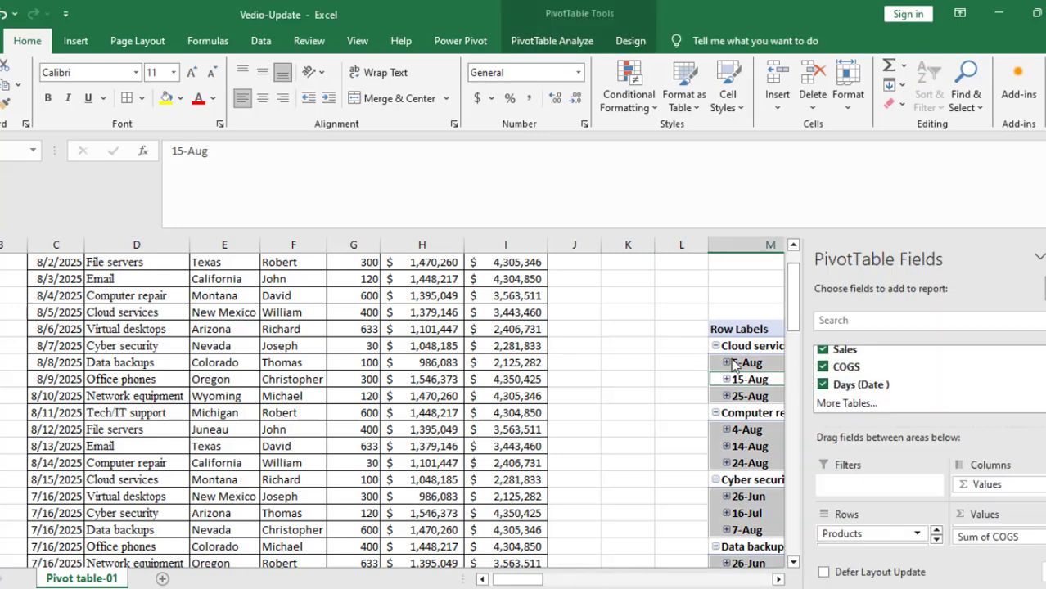
click(1045, 258)
click(992, 380)
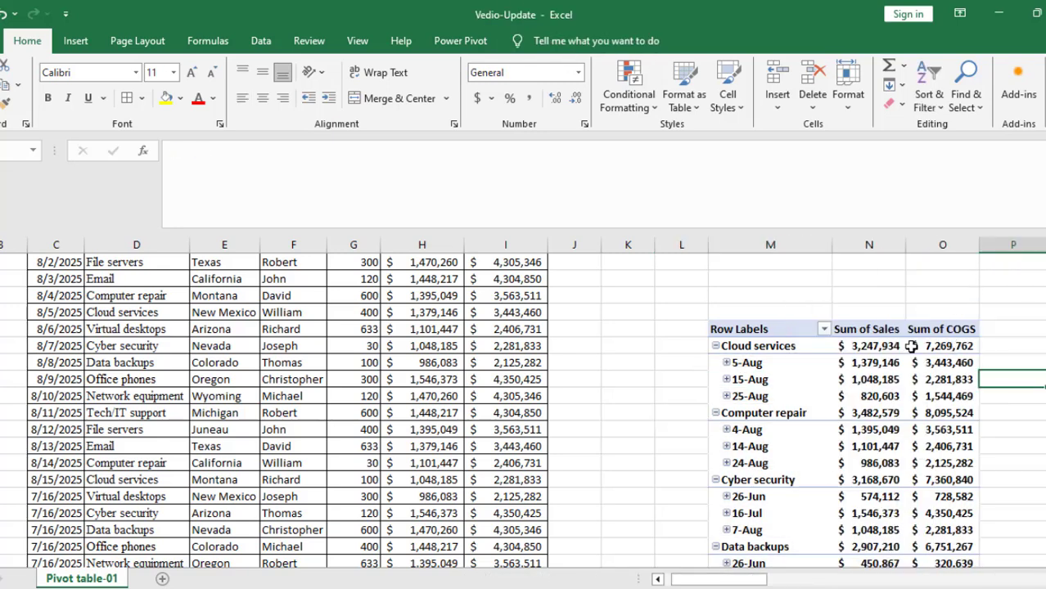
scroll(812, 368, down, 4)
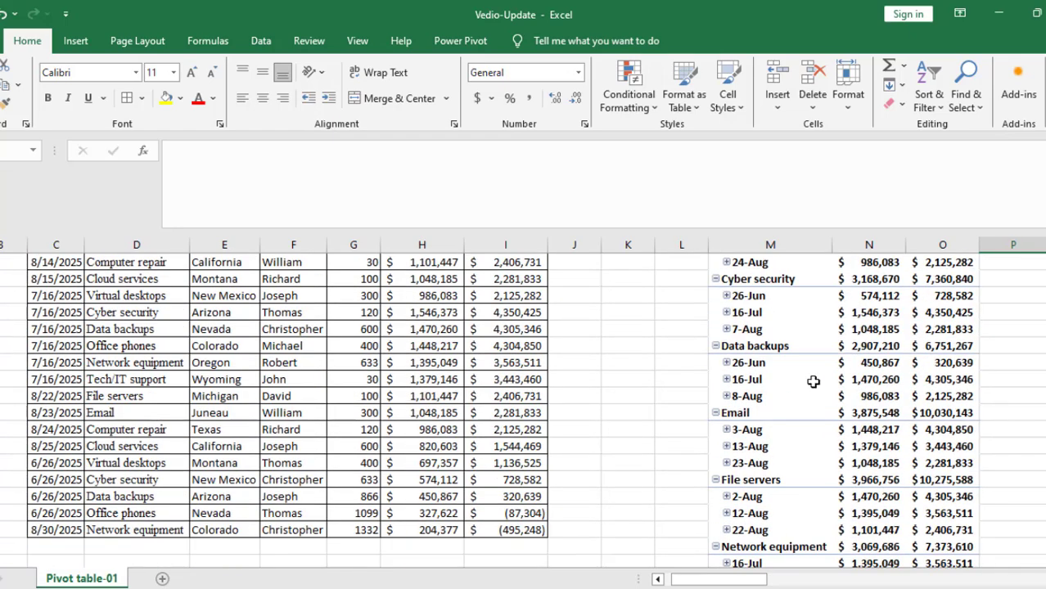
Step: Examine the Sum of Sales and Sum of COGS figures for each product and day, from Cloud services down to the grand total
scroll(785, 360, up, 4)
click(759, 347)
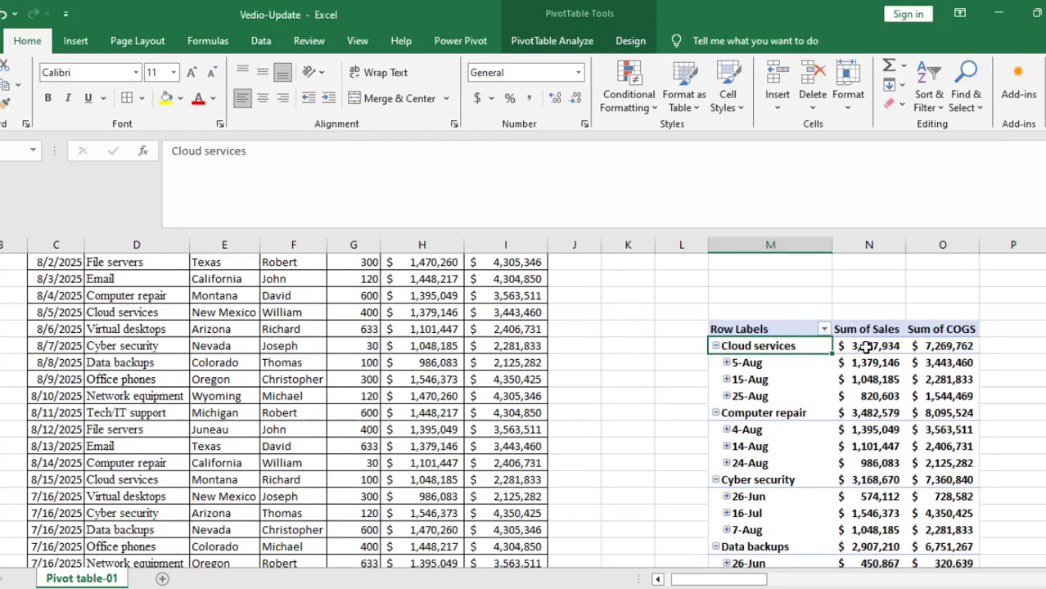
click(866, 348)
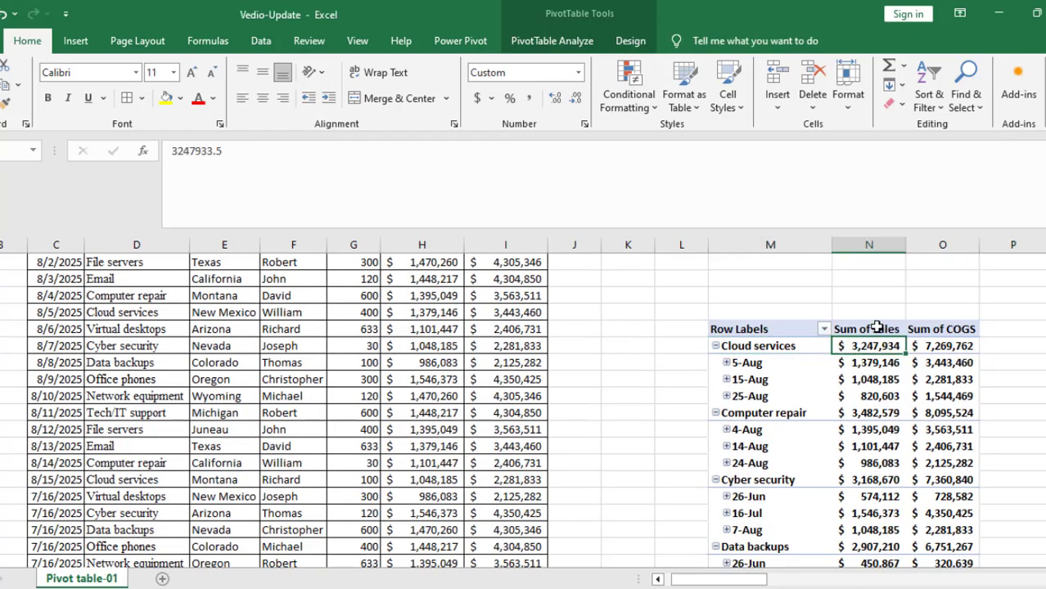
click(952, 346)
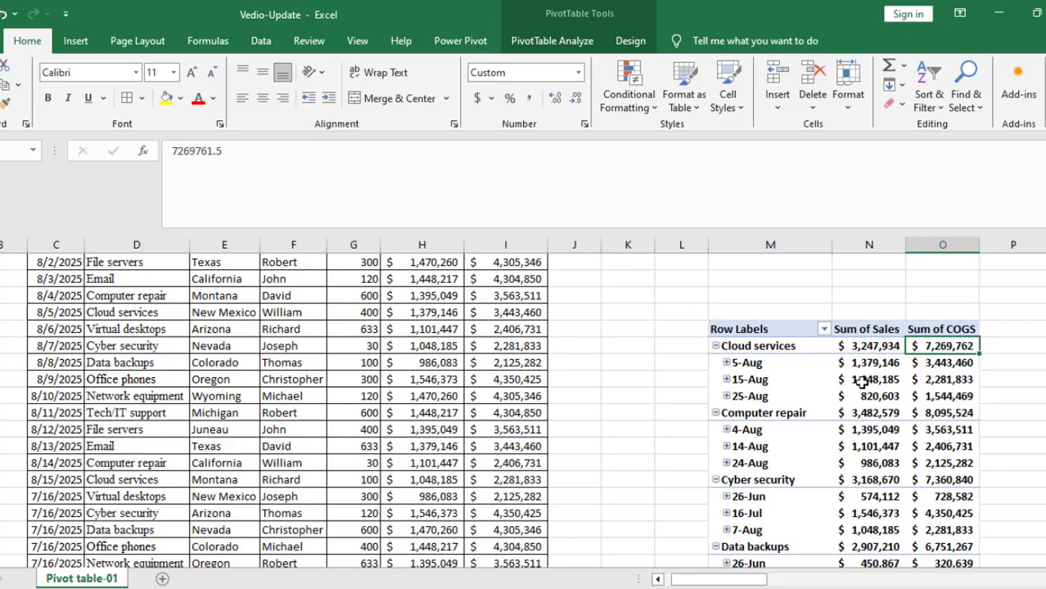
scroll(859, 383, down, 6)
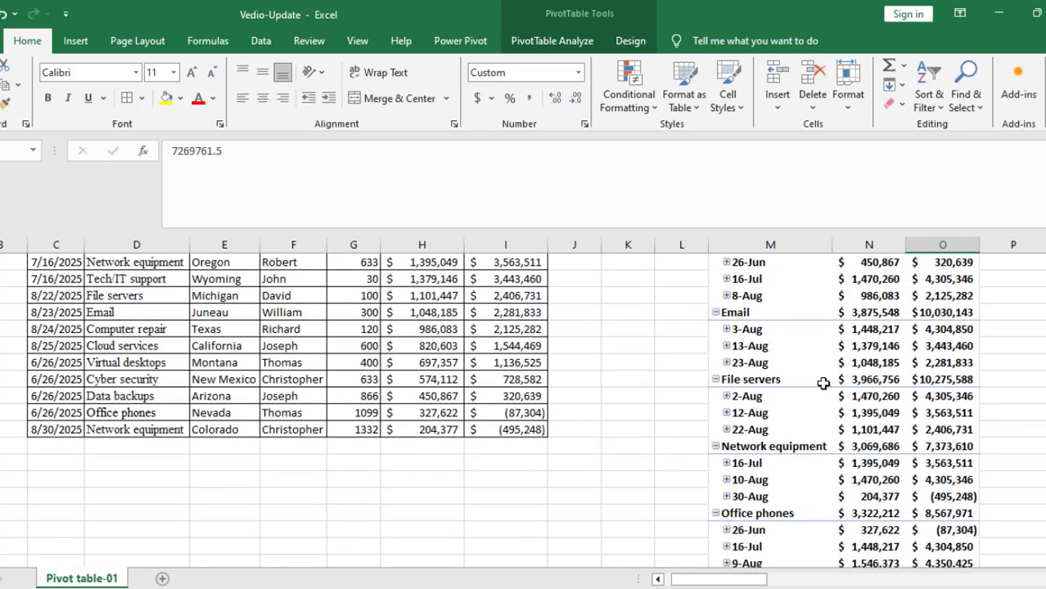
click(763, 316)
scroll(805, 349, down, 3)
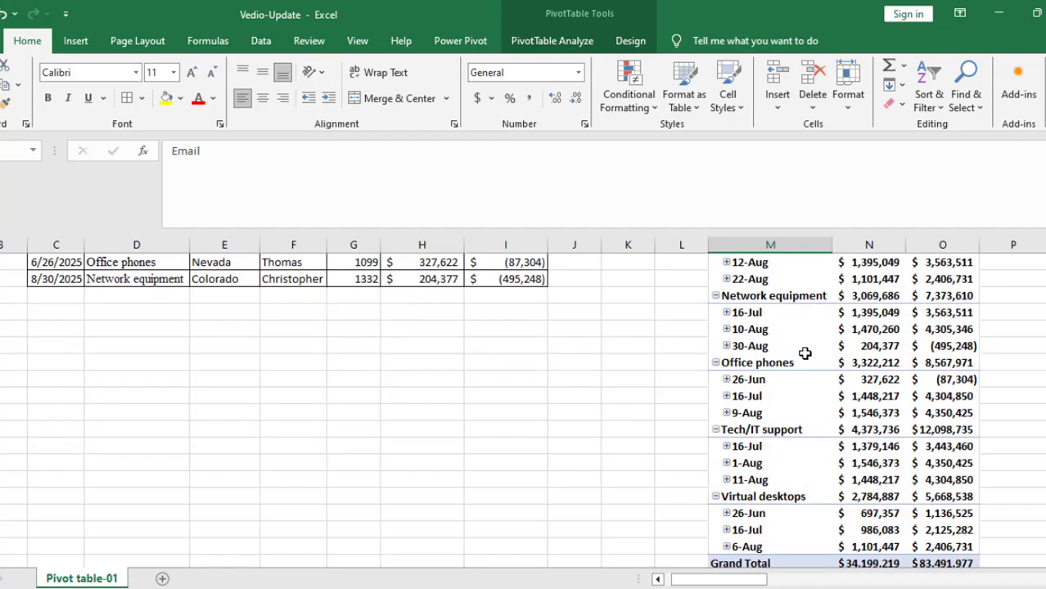
scroll(805, 349, up, 8)
scroll(805, 350, up, 2)
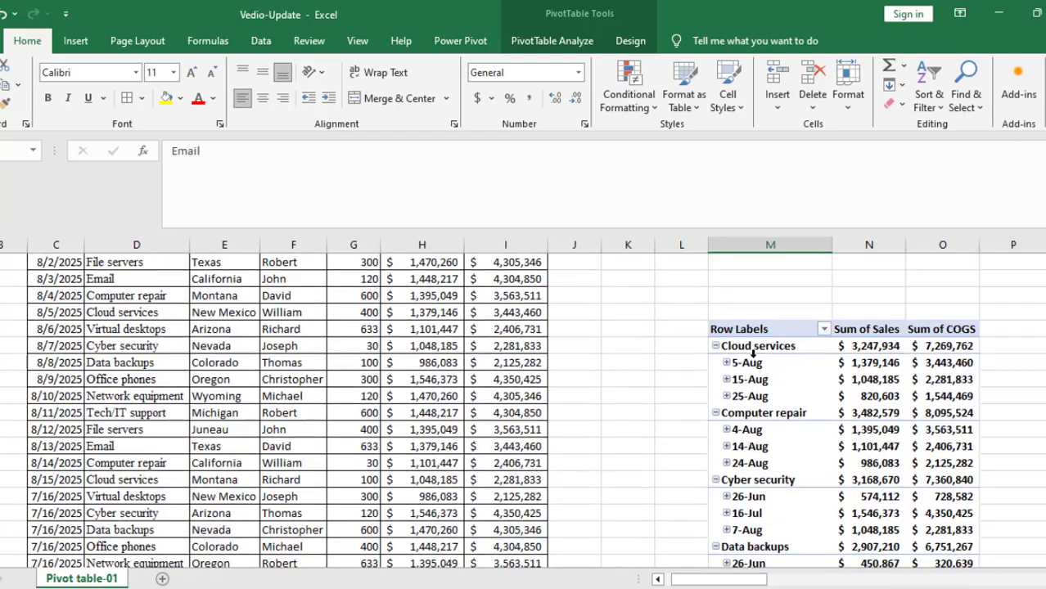
Step: Reopen the PivotTable field list and remove the Days (Date) field from the Rows area
click(772, 364)
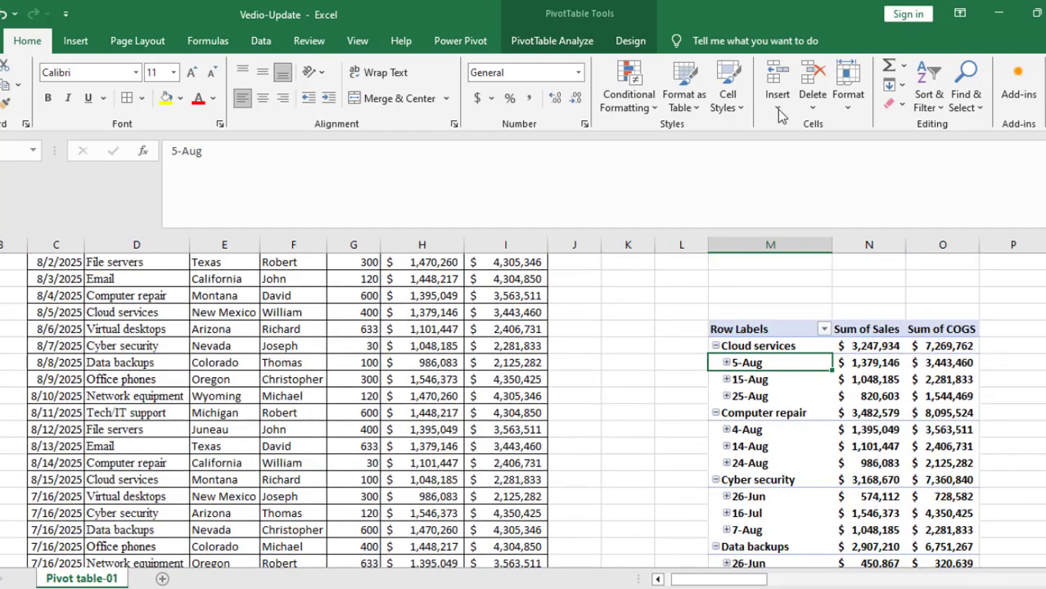
click(542, 43)
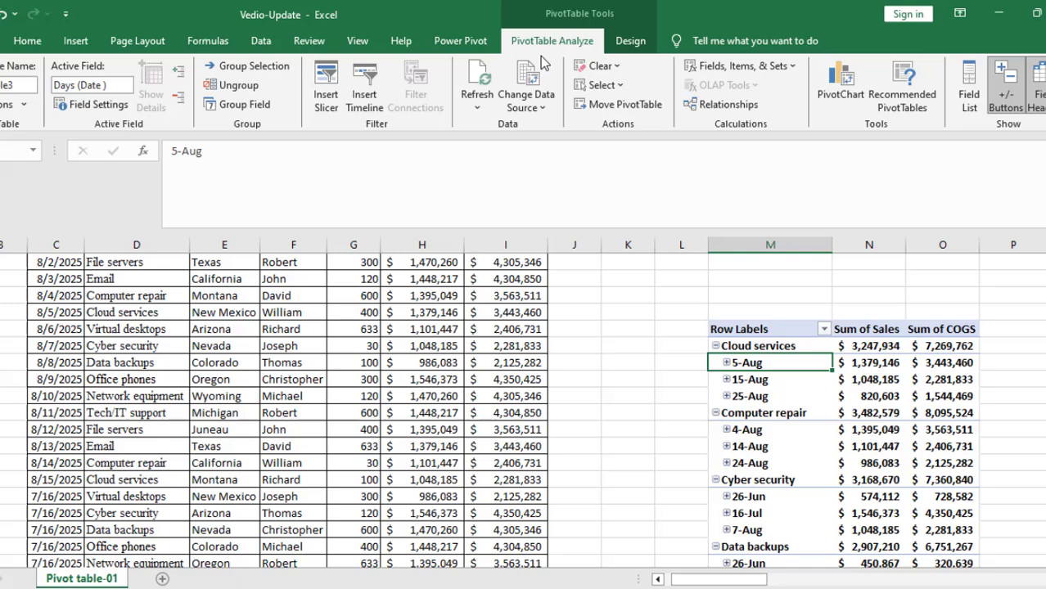
click(968, 82)
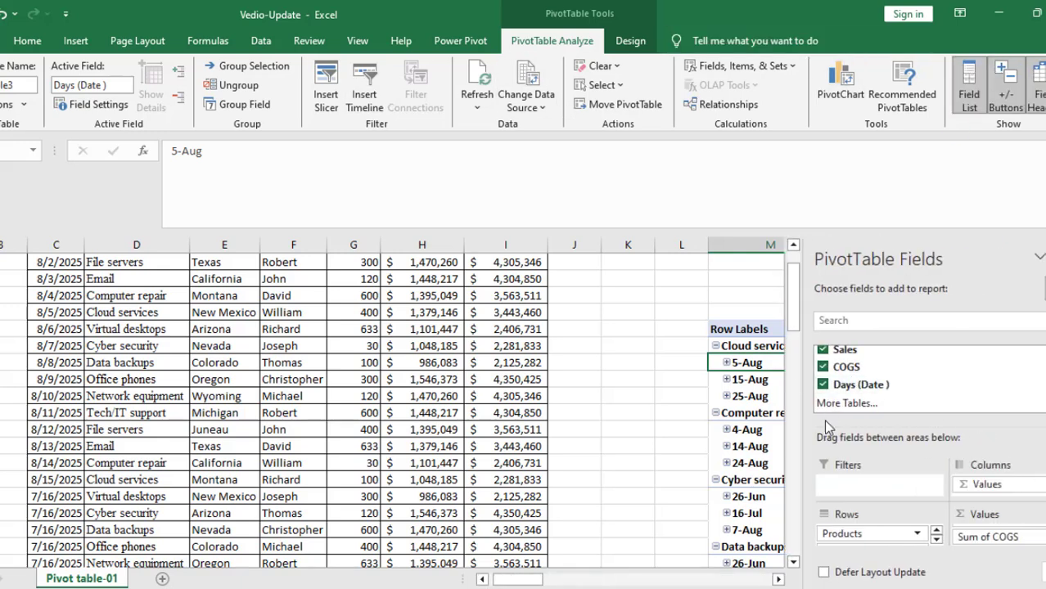
scroll(855, 377, up, 2)
click(936, 540)
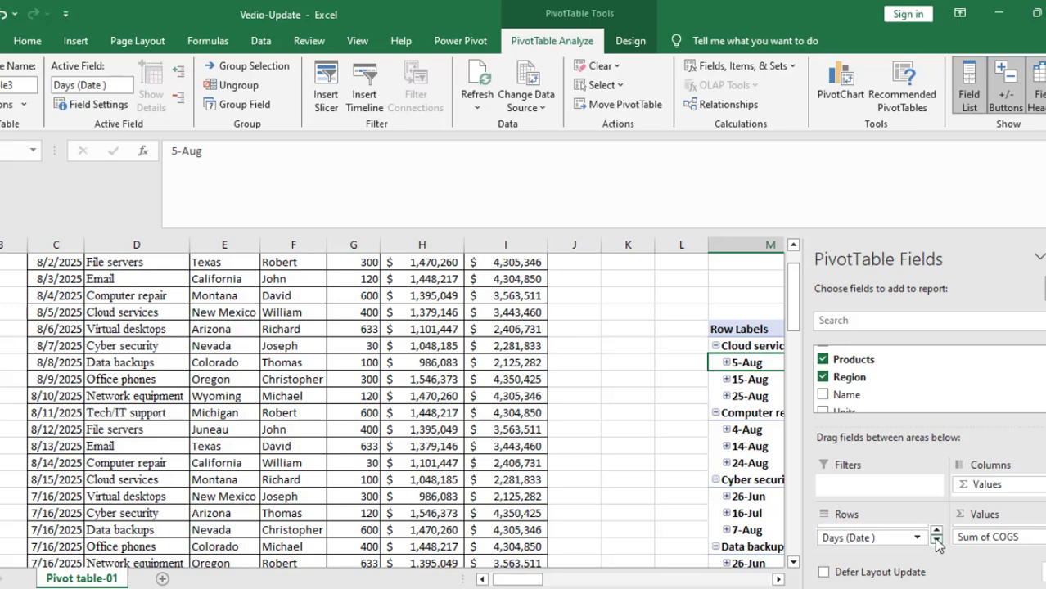
click(936, 540)
click(936, 540)
click(937, 531)
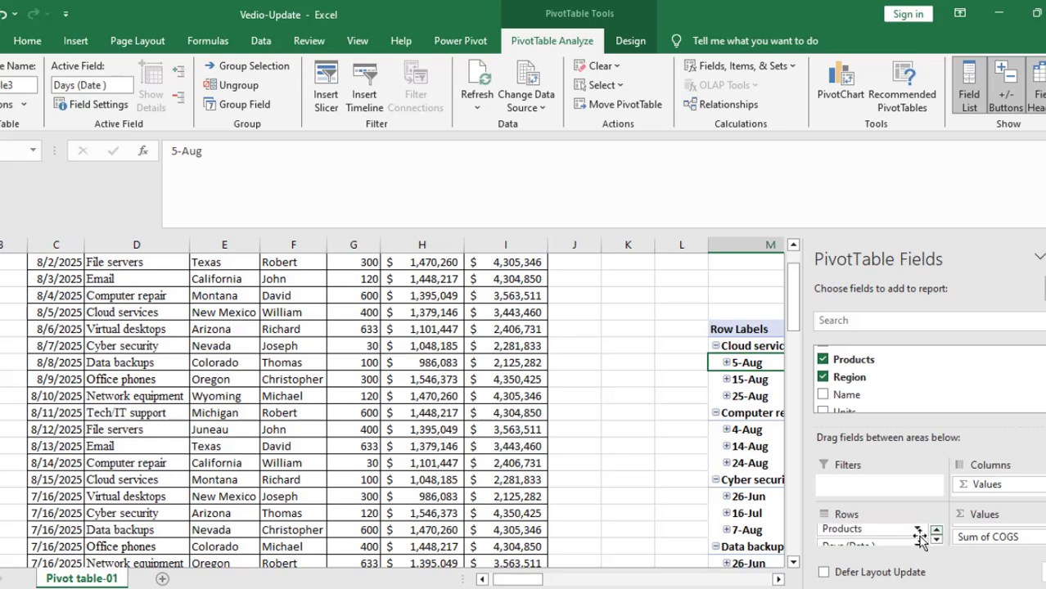
drag(887, 545, 903, 385)
Step: Remove the Products field from the Rows area so that Region is the only row field, and view the whole PivotTable
click(936, 541)
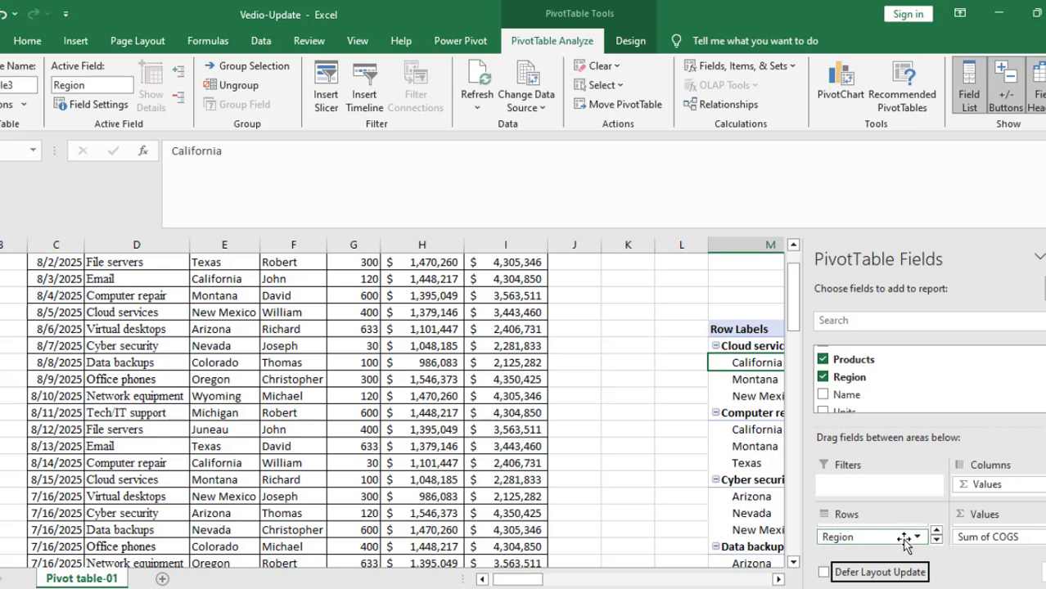
scroll(882, 385, down, 2)
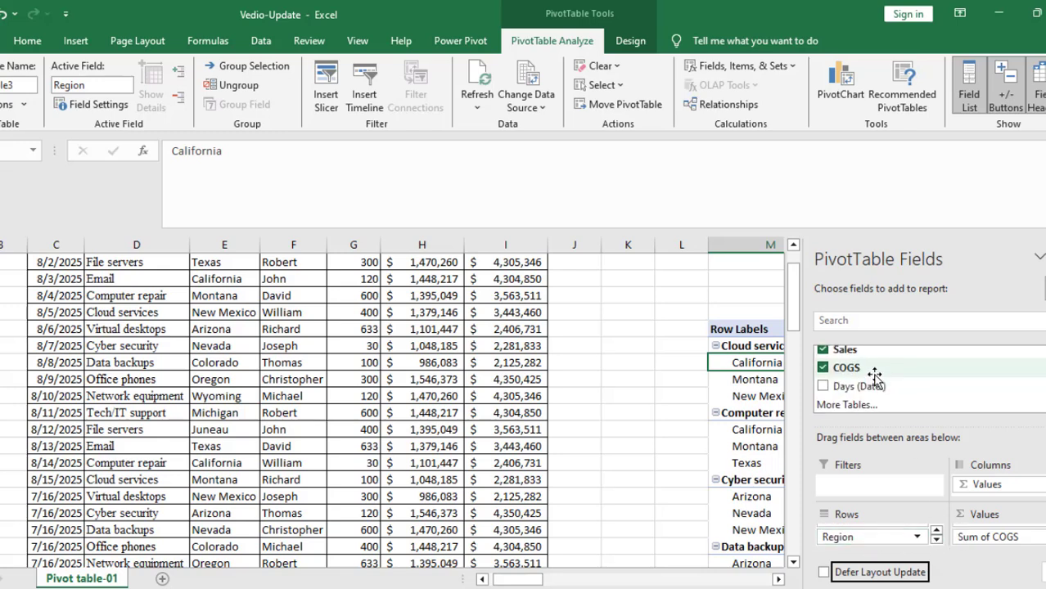
scroll(882, 392, up, 1)
scroll(882, 391, up, 2)
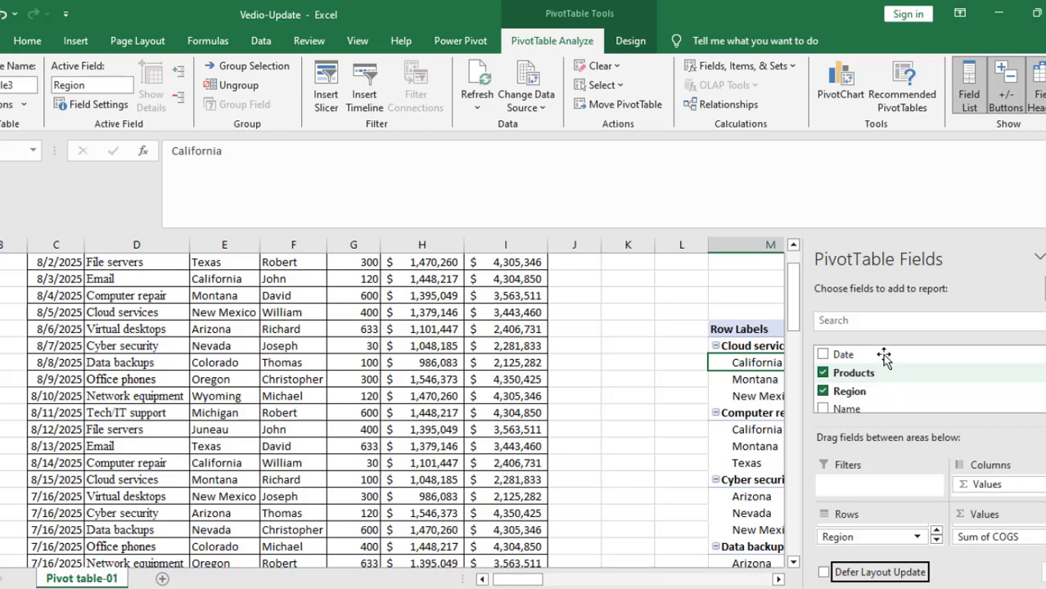
click(936, 531)
drag(882, 536, 903, 405)
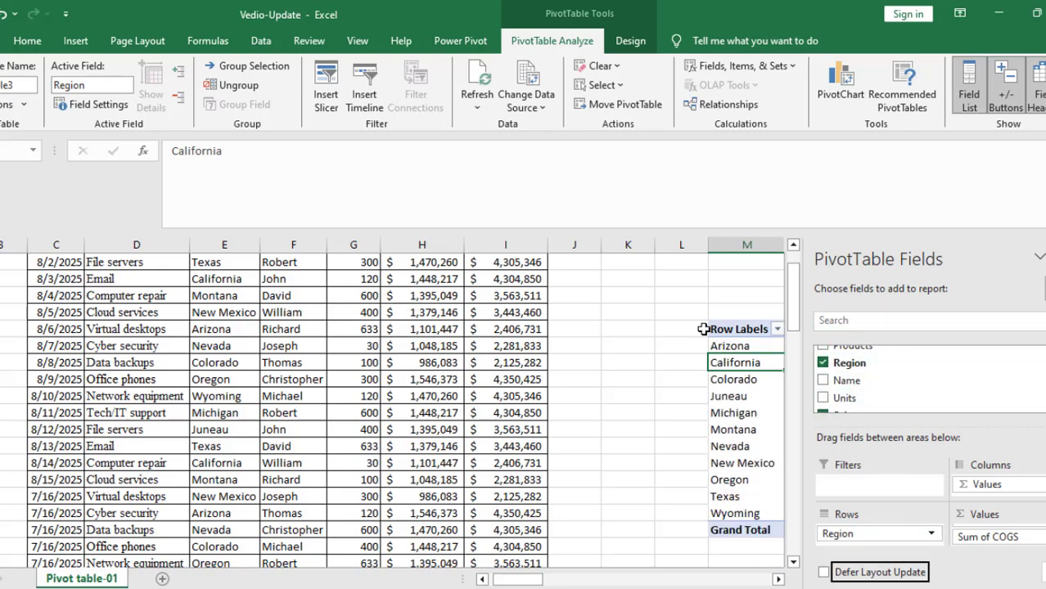
click(669, 308)
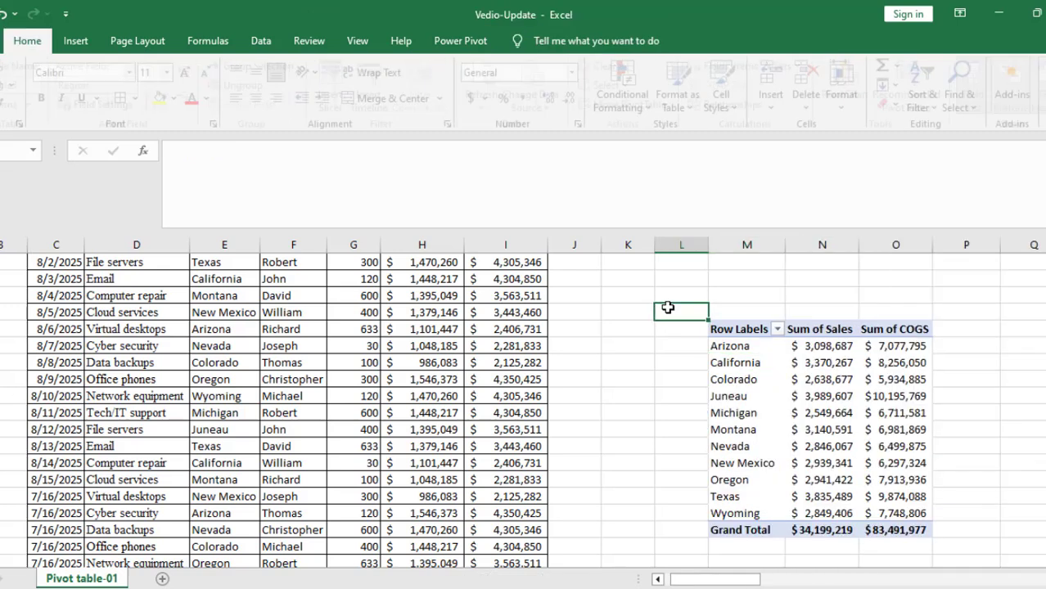
Step: Add the Date field to the PivotTable's rows together with Region and view the whole PivotTable
click(747, 348)
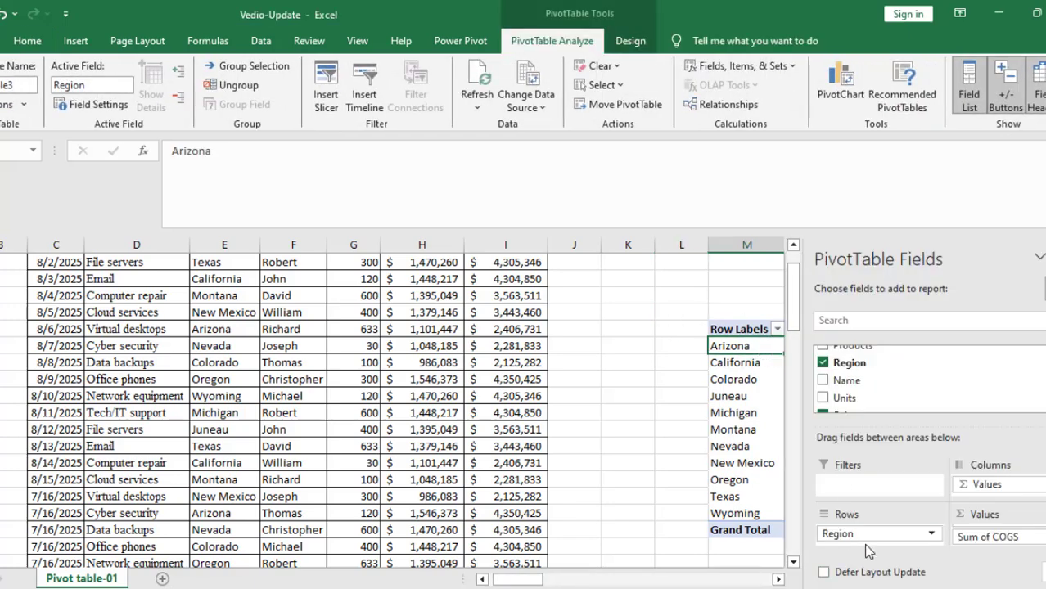
click(612, 377)
click(779, 379)
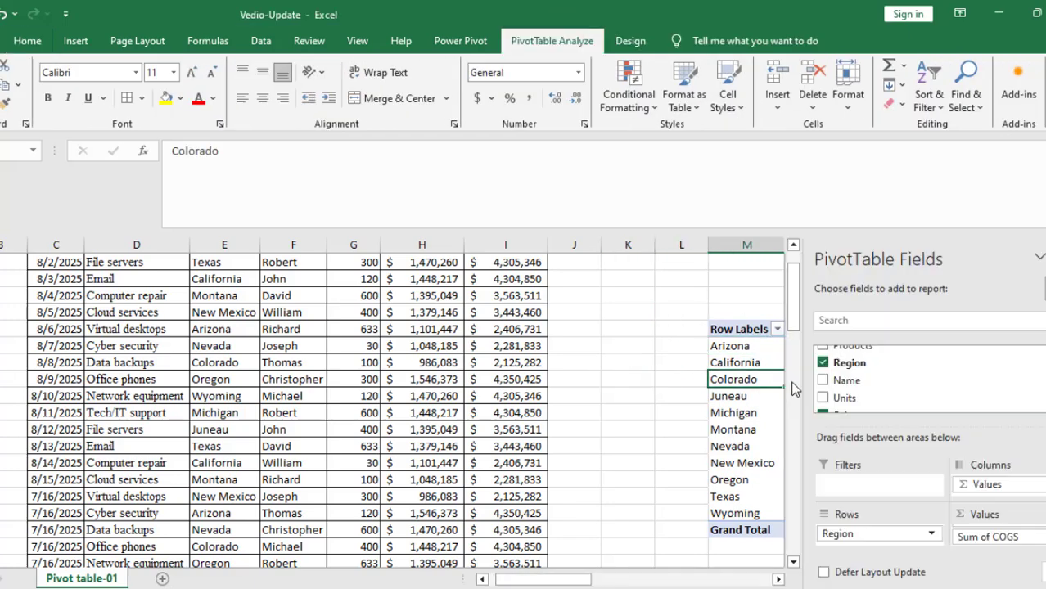
scroll(851, 364, up, 1)
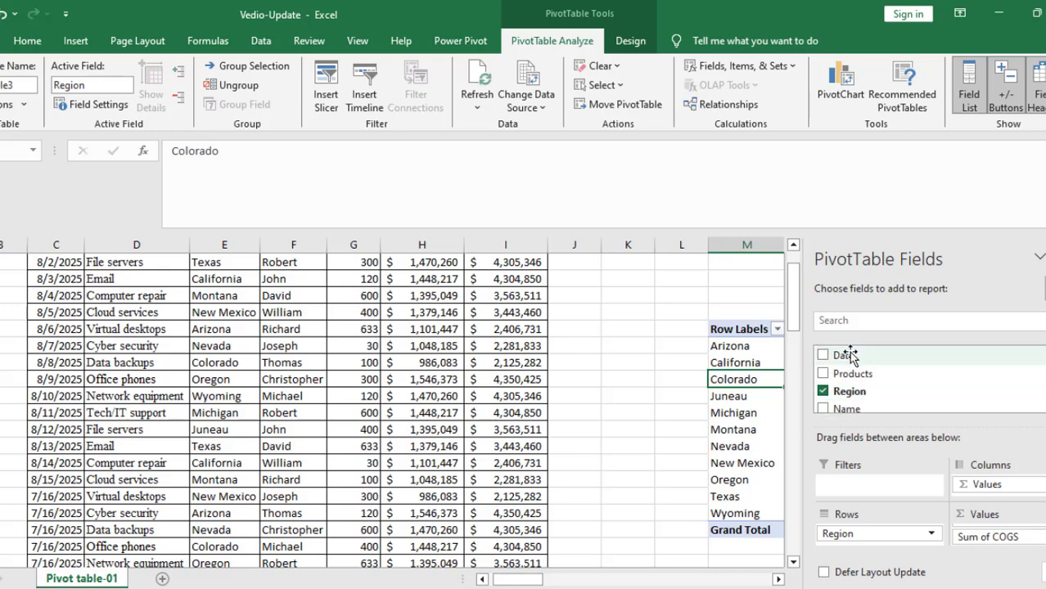
drag(849, 354, 854, 543)
click(630, 376)
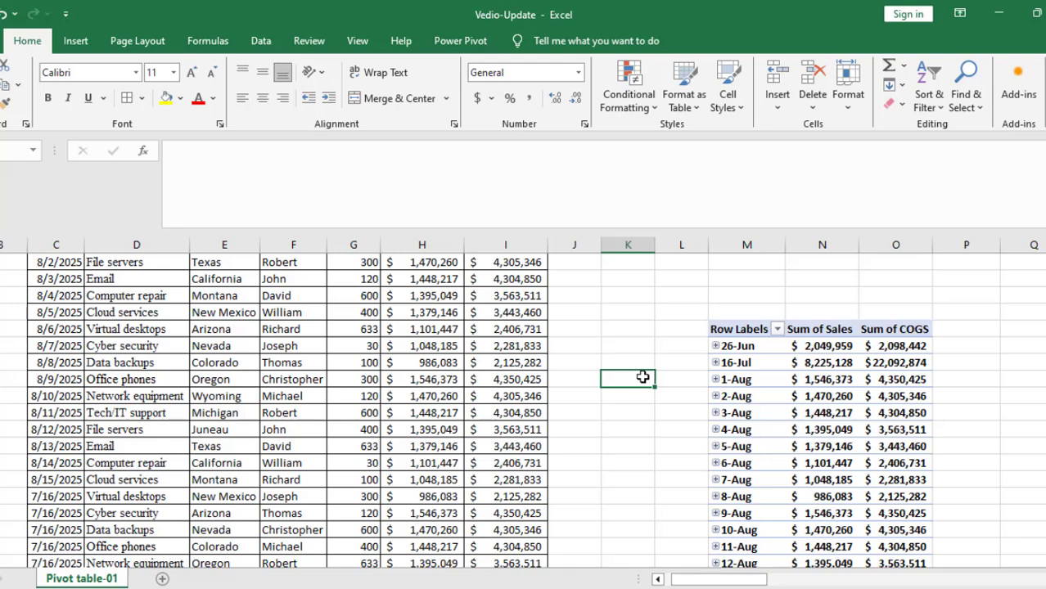
Step: Remove both the Days (Date) and Date fields from the Rows area, keeping only Region
click(741, 379)
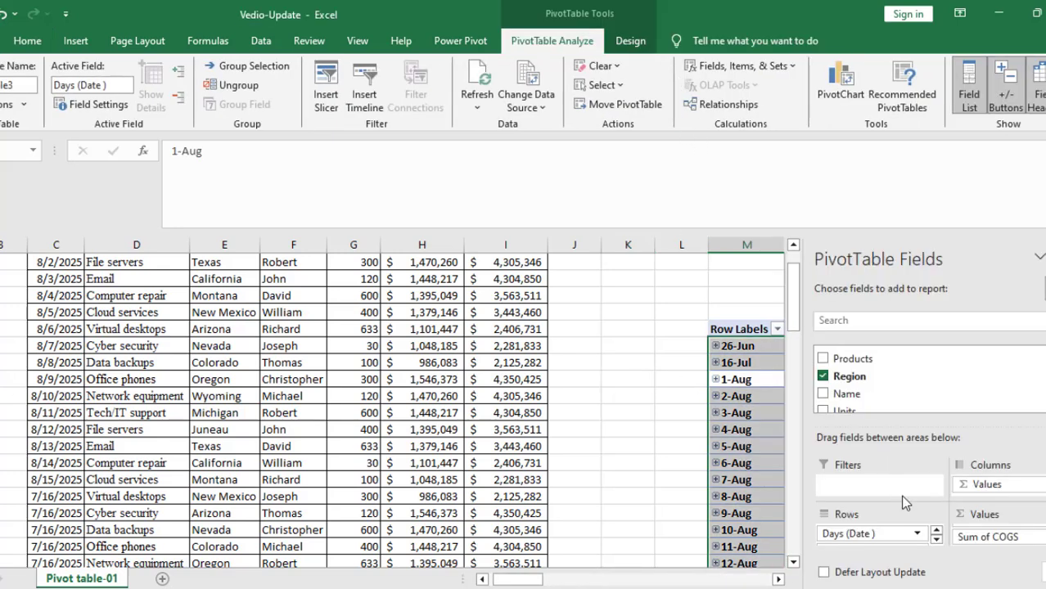
click(937, 538)
click(936, 539)
click(939, 531)
click(939, 530)
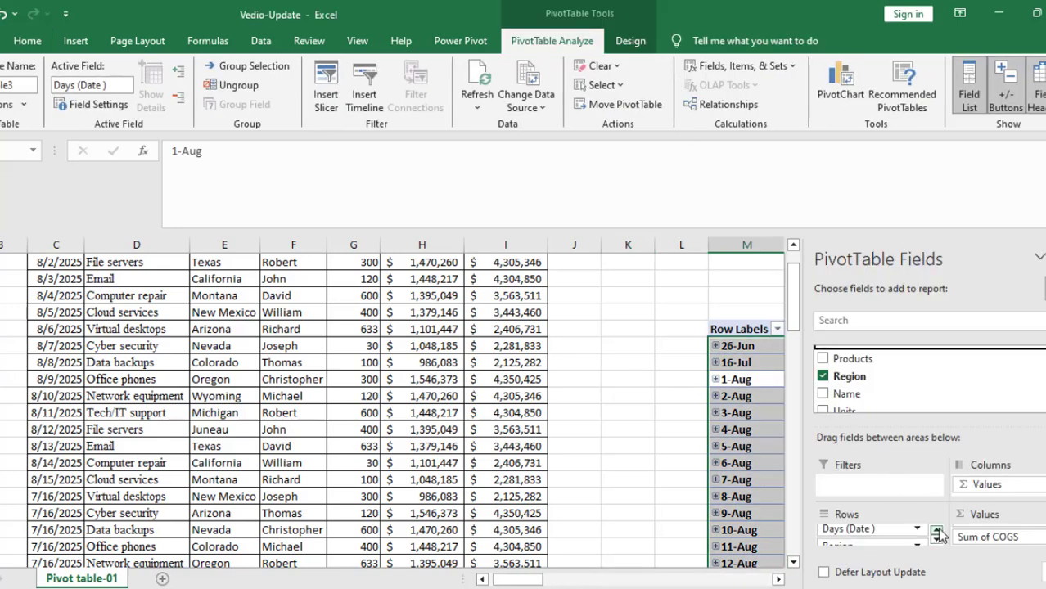
drag(893, 534, 910, 390)
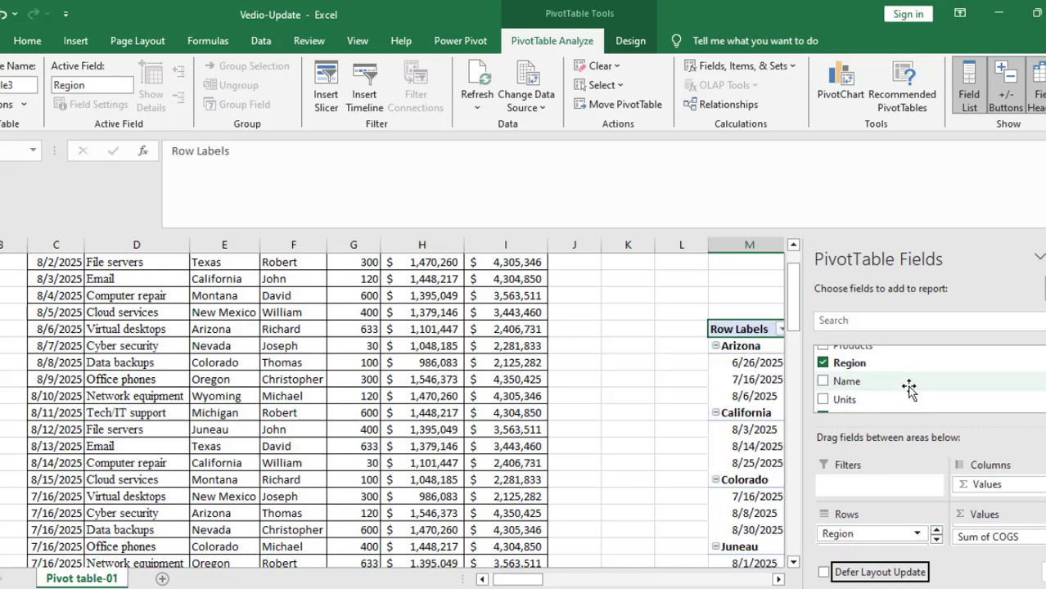
click(936, 539)
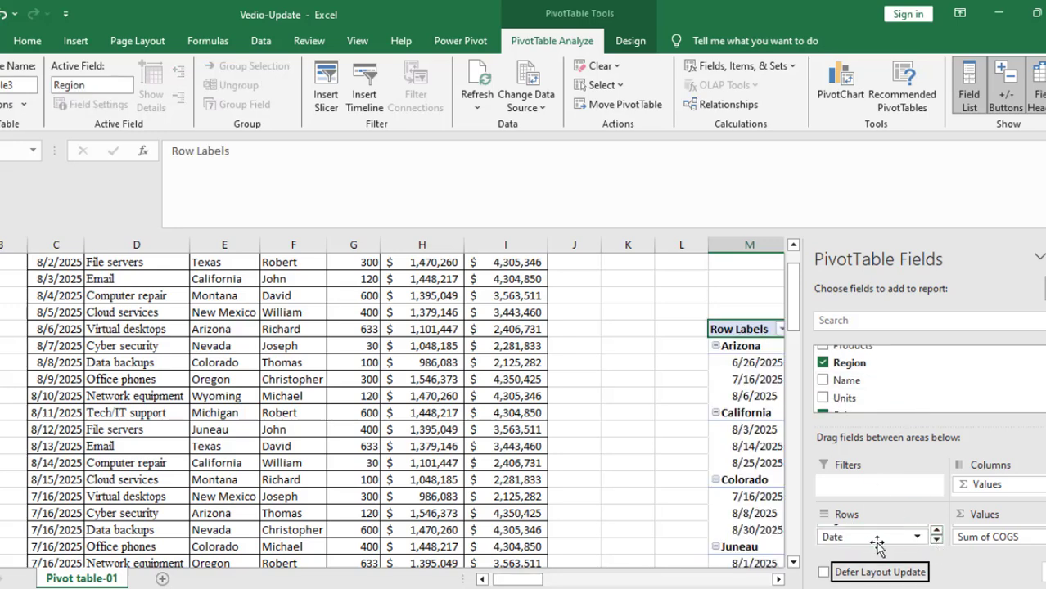
drag(878, 542, 910, 382)
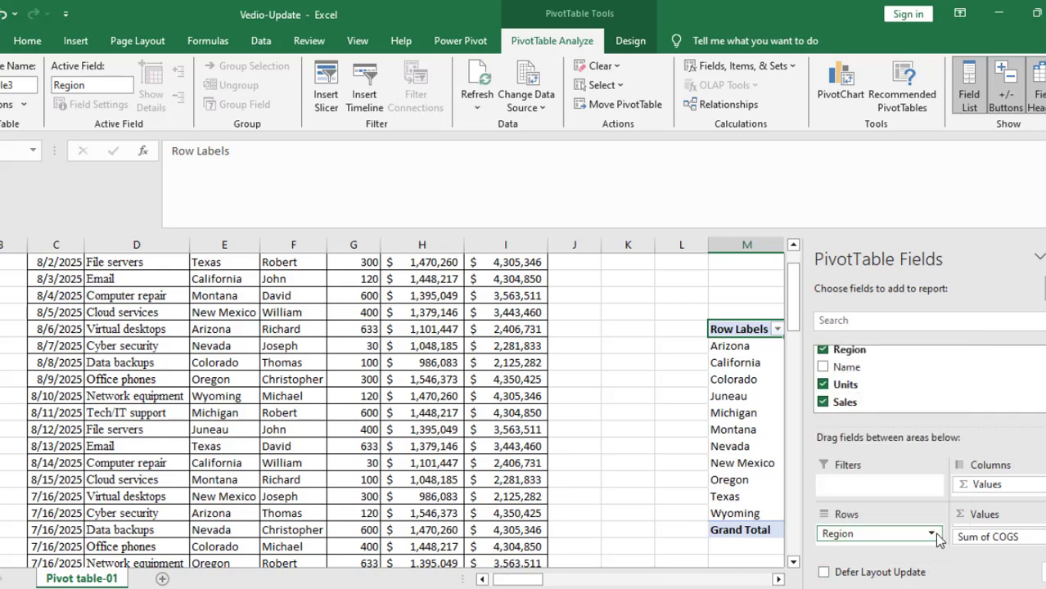
Step: Add the Units field to the rows below Region, and to the Values area as a sum
drag(845, 391, 658, 401)
click(659, 398)
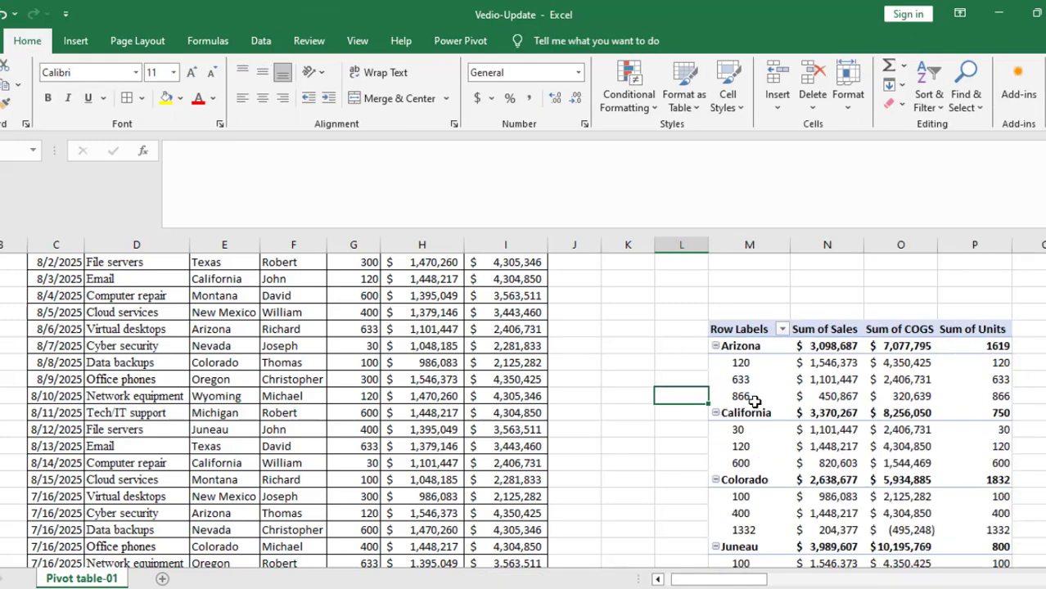
click(775, 376)
click(632, 331)
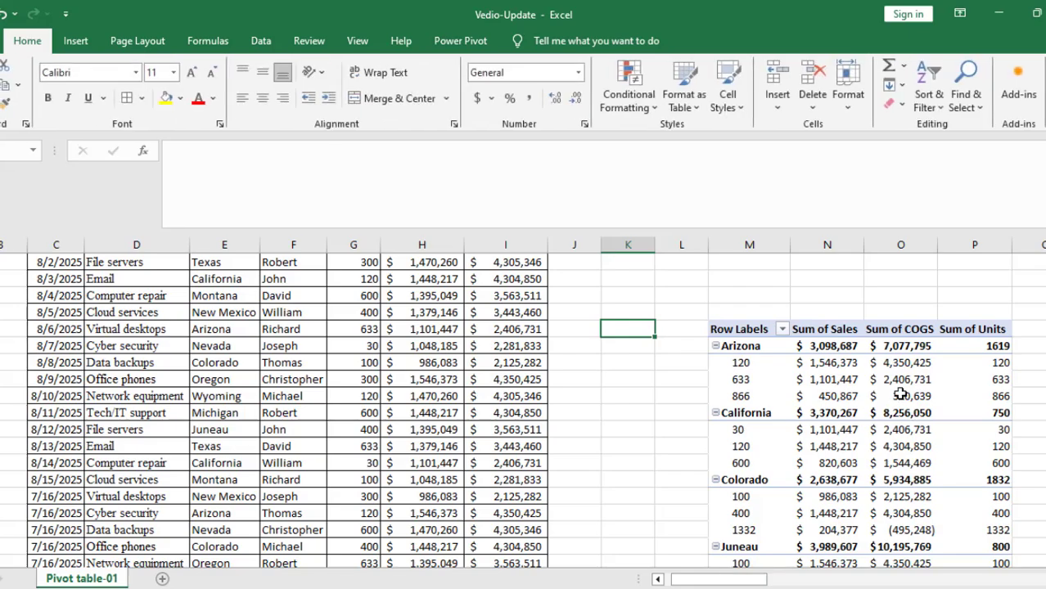
Step: Examine the Sales, COGS and Units sums for each region in the PivotTable against the source data
scroll(900, 395, down, 5)
scroll(902, 405, up, 6)
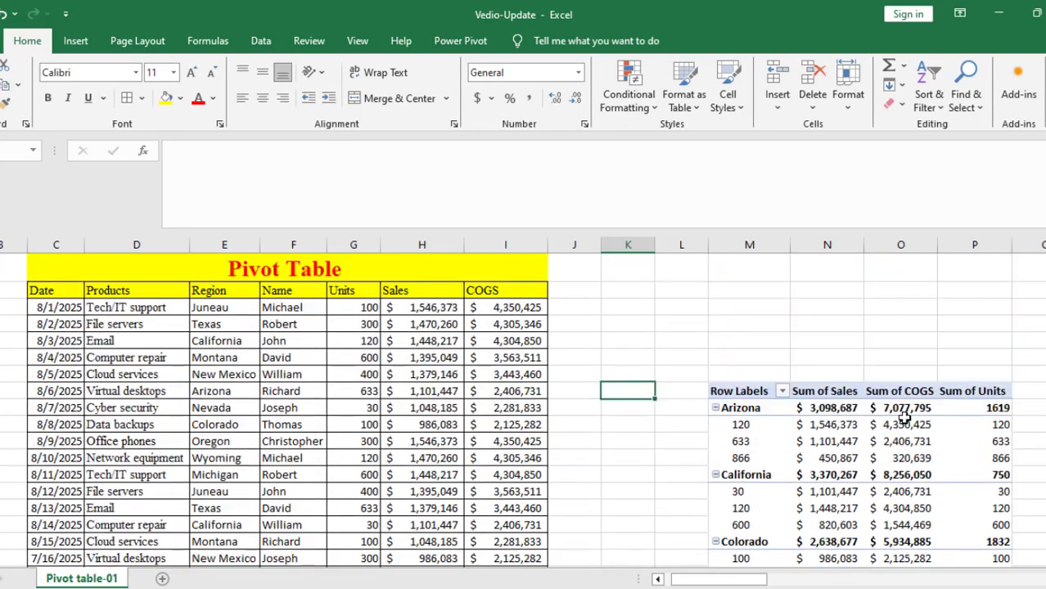
scroll(903, 418, down, 3)
scroll(896, 426, up, 4)
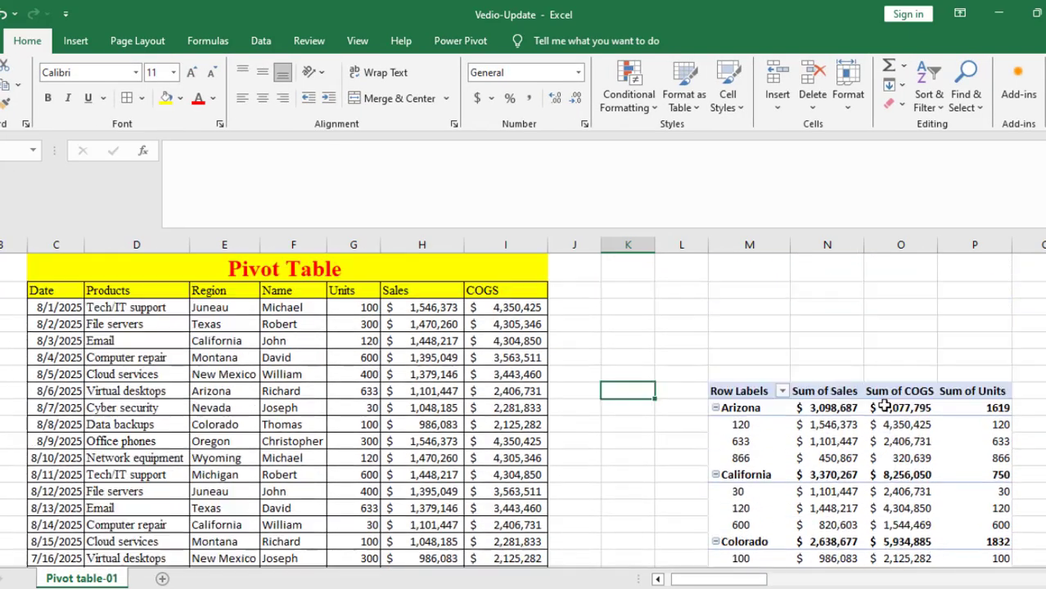
click(820, 426)
click(746, 340)
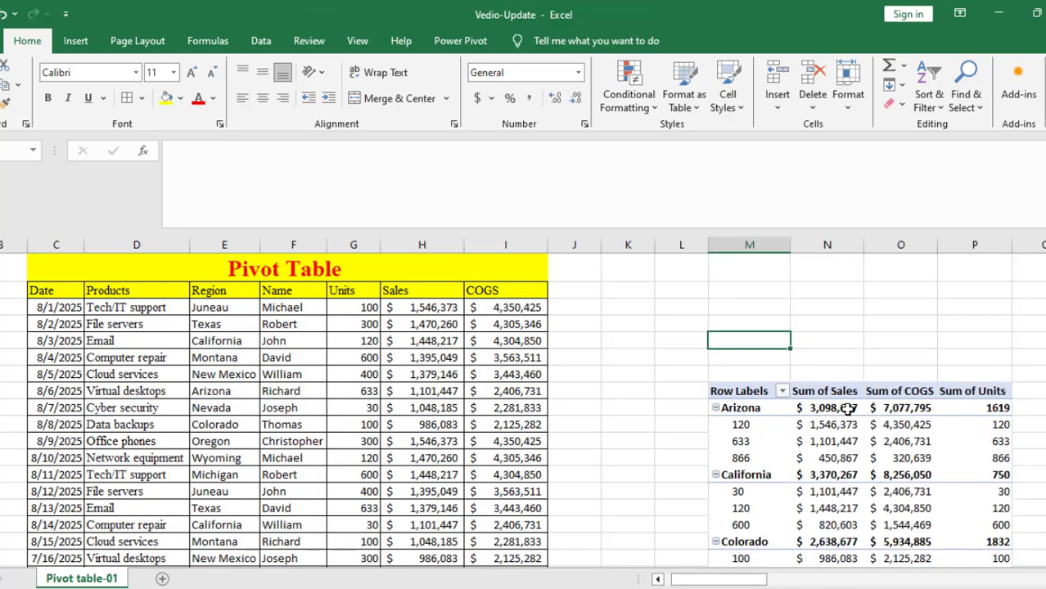
click(847, 409)
click(817, 345)
Step: Move the Units field above Region in the Rows area and close the field list
click(950, 422)
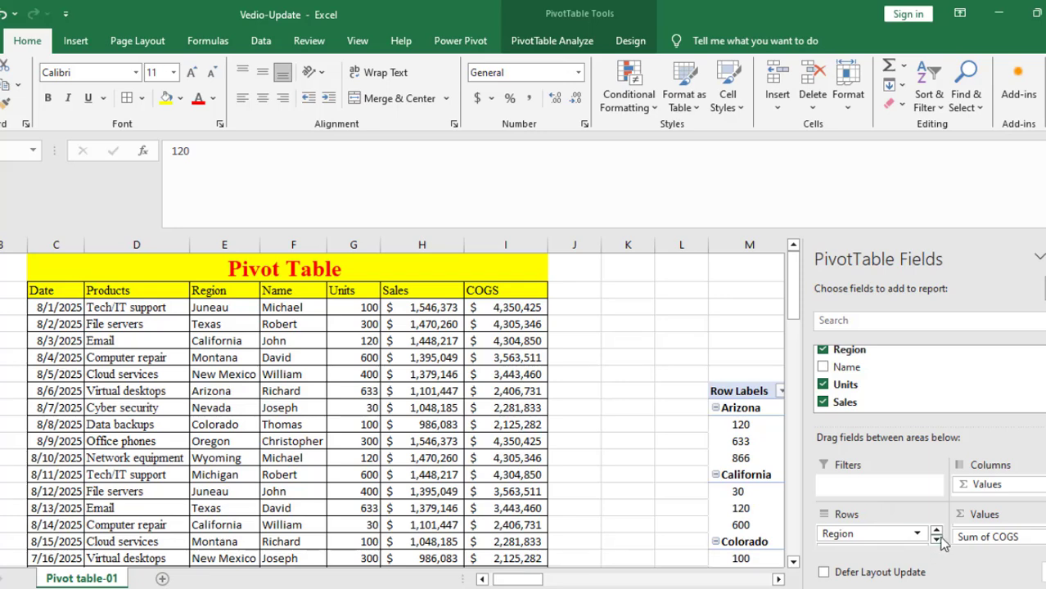
click(937, 541)
drag(908, 552, 852, 525)
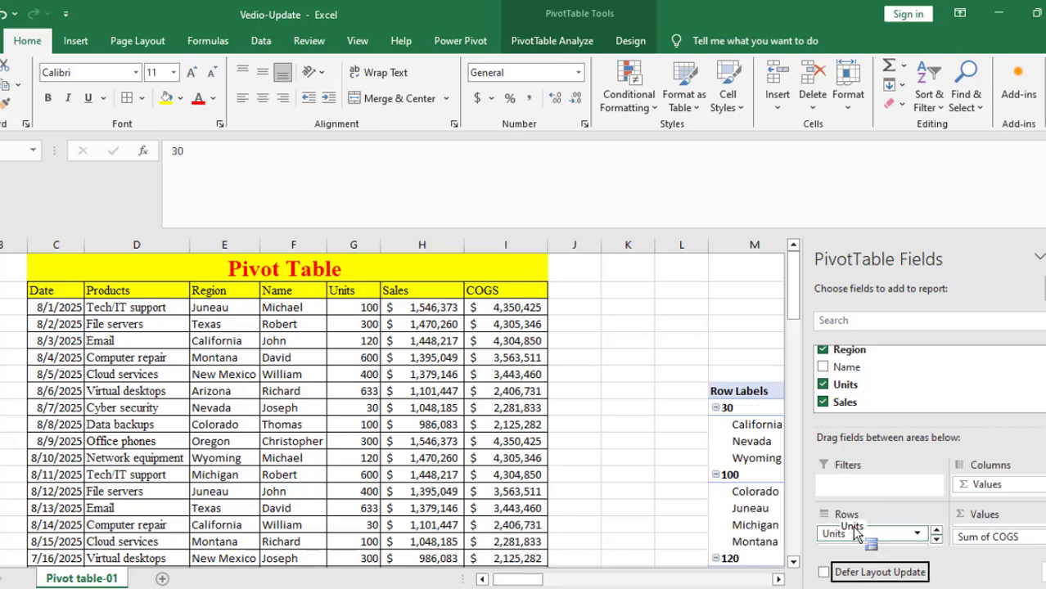
click(577, 372)
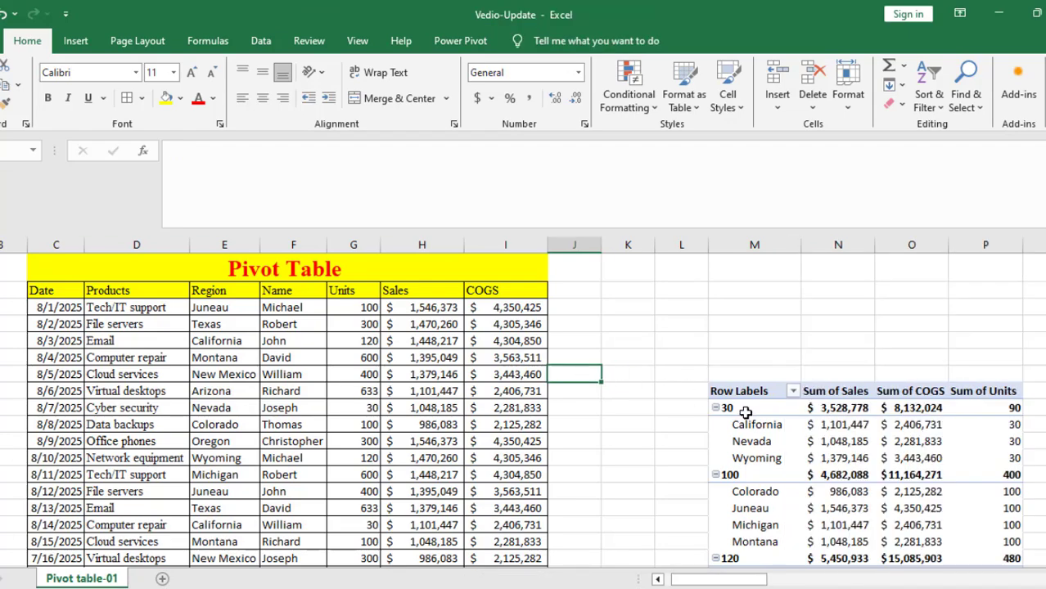
click(746, 411)
click(1045, 258)
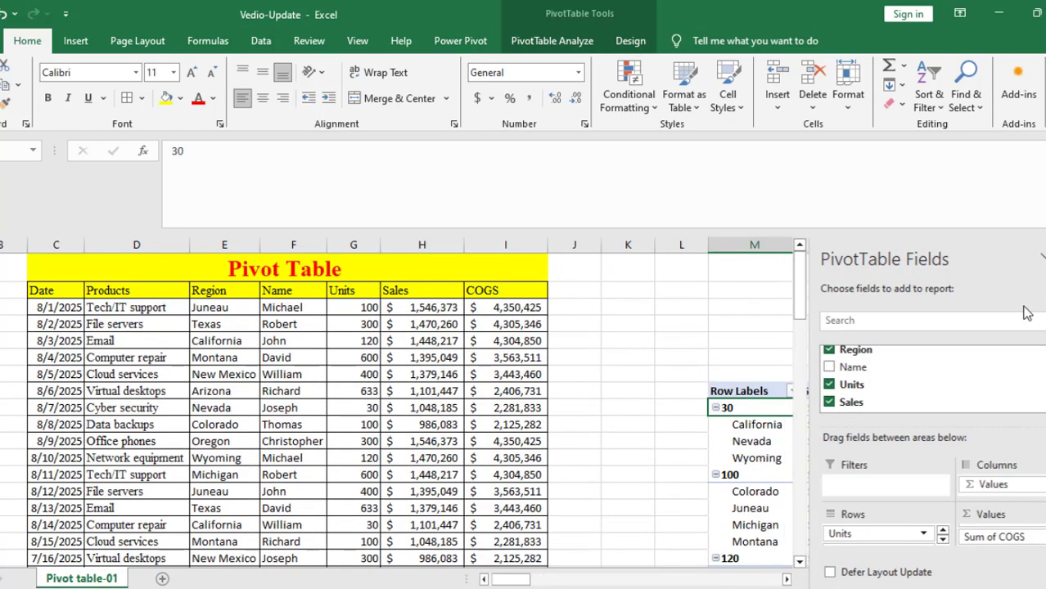
click(782, 429)
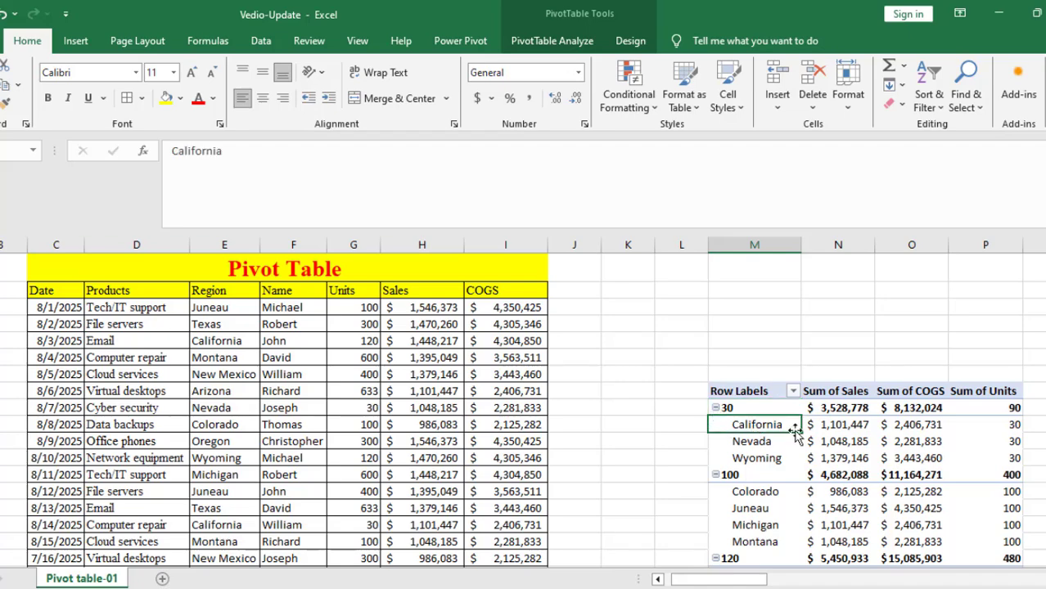
Step: Look over the PivotTable grouped by Units and Region, and show its field list again
scroll(898, 429, down, 5)
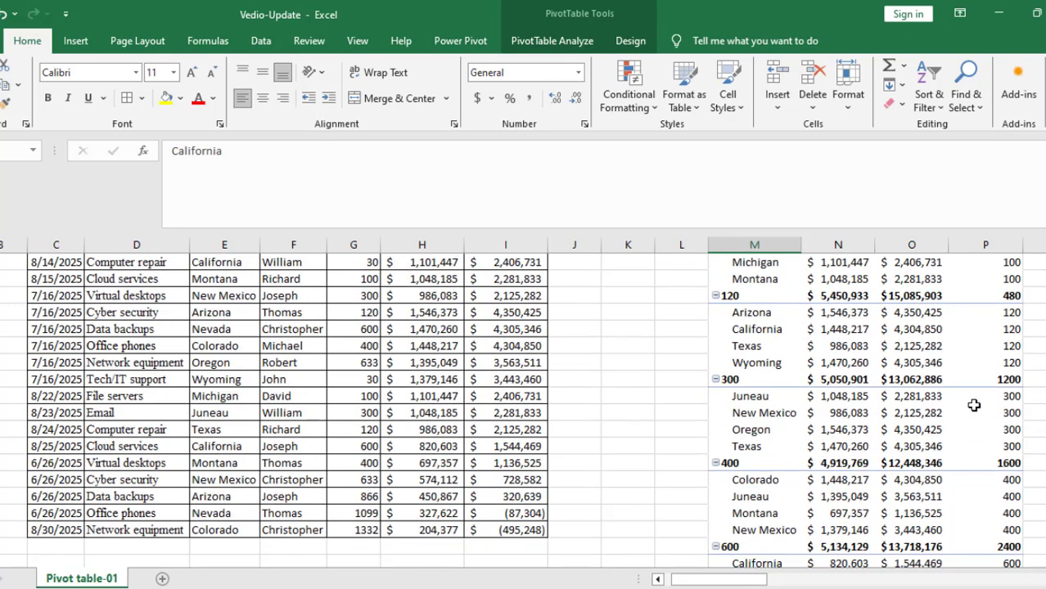
scroll(974, 449, up, 6)
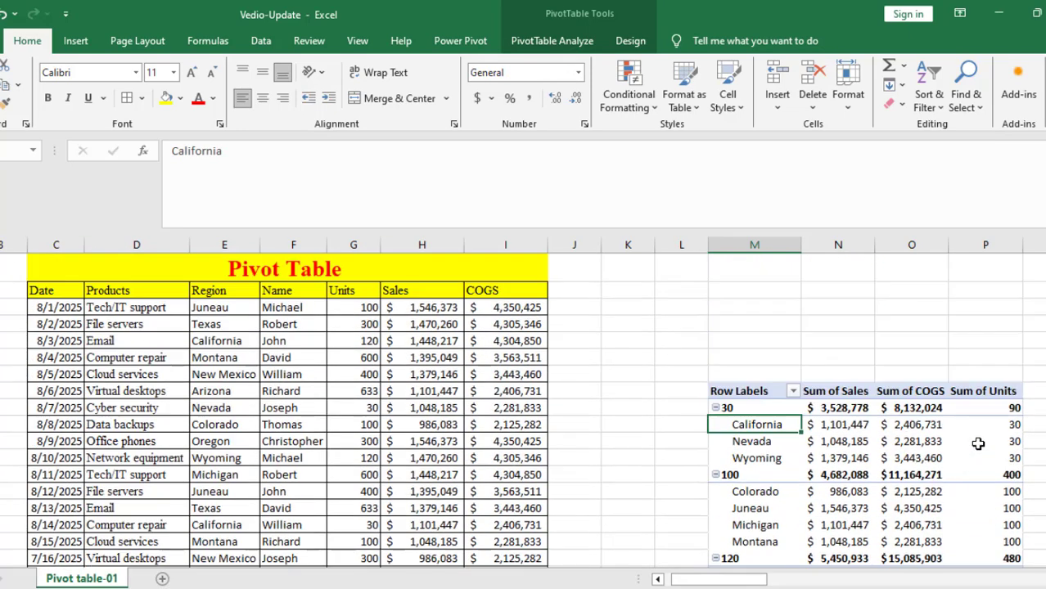
click(811, 408)
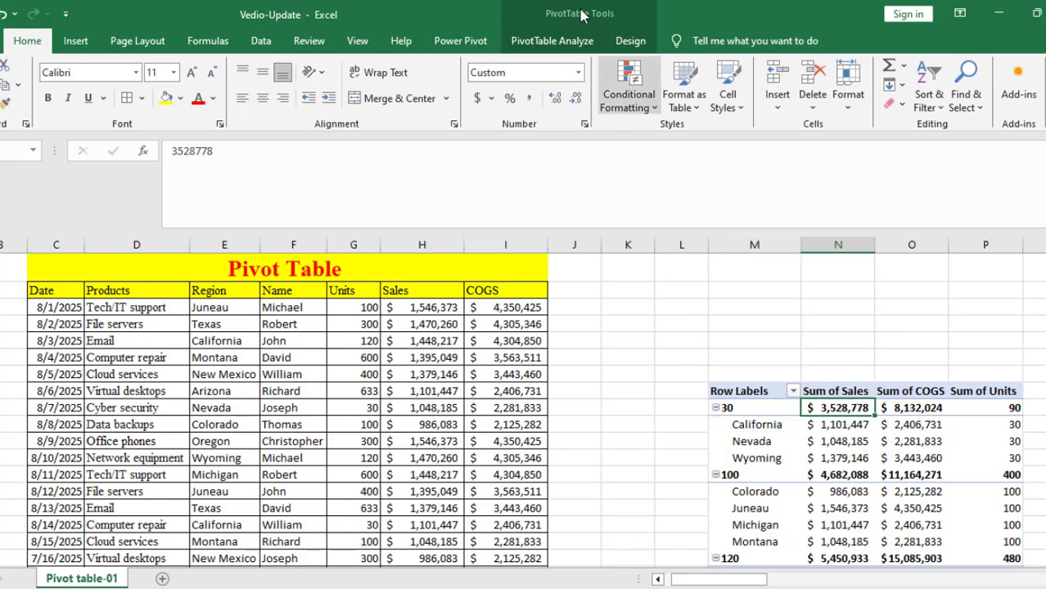
click(551, 41)
click(459, 40)
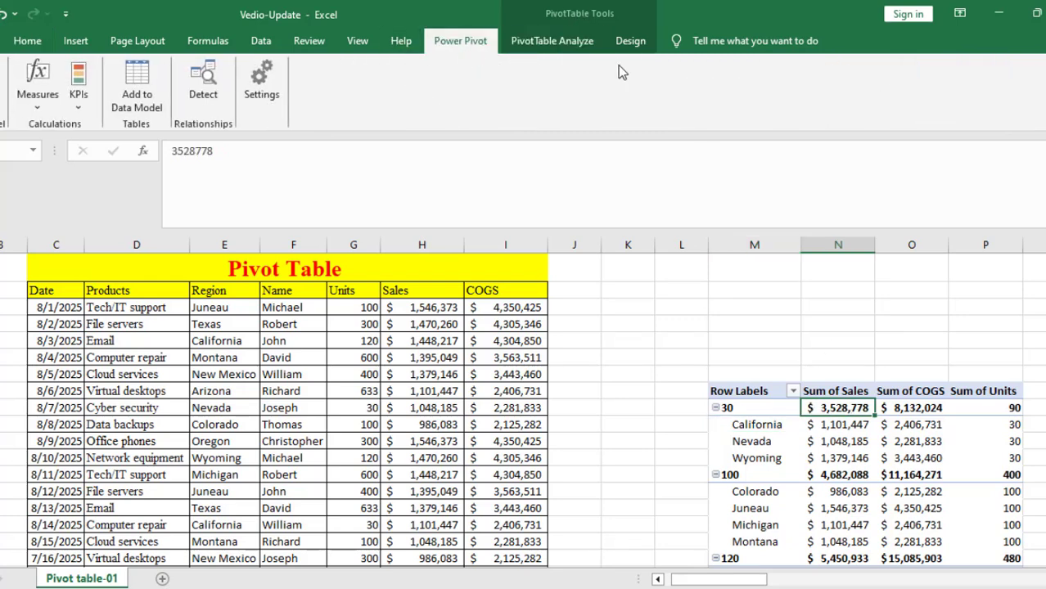
click(630, 41)
click(552, 40)
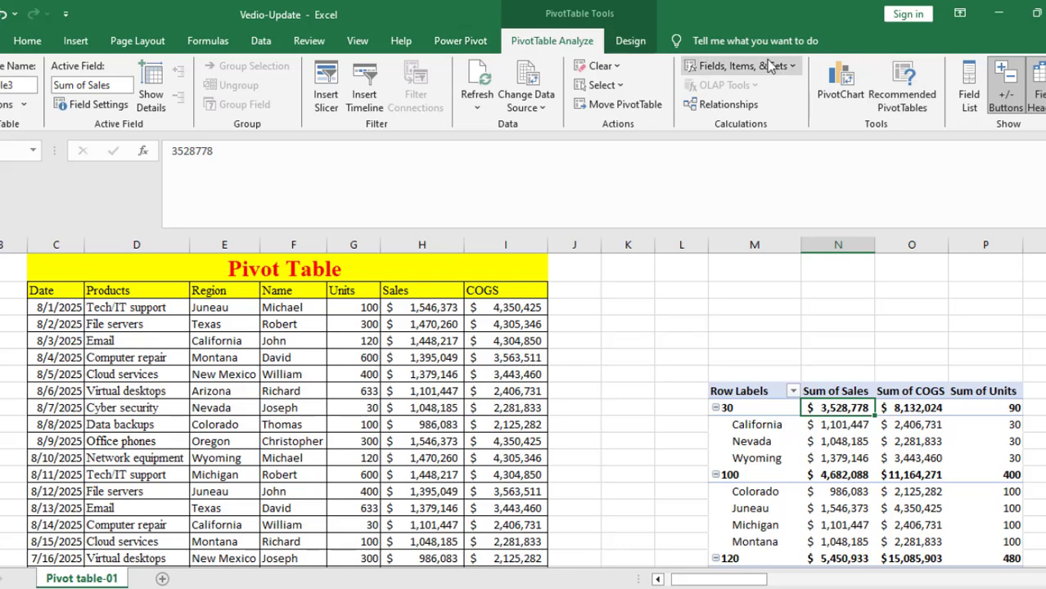
click(834, 424)
click(835, 459)
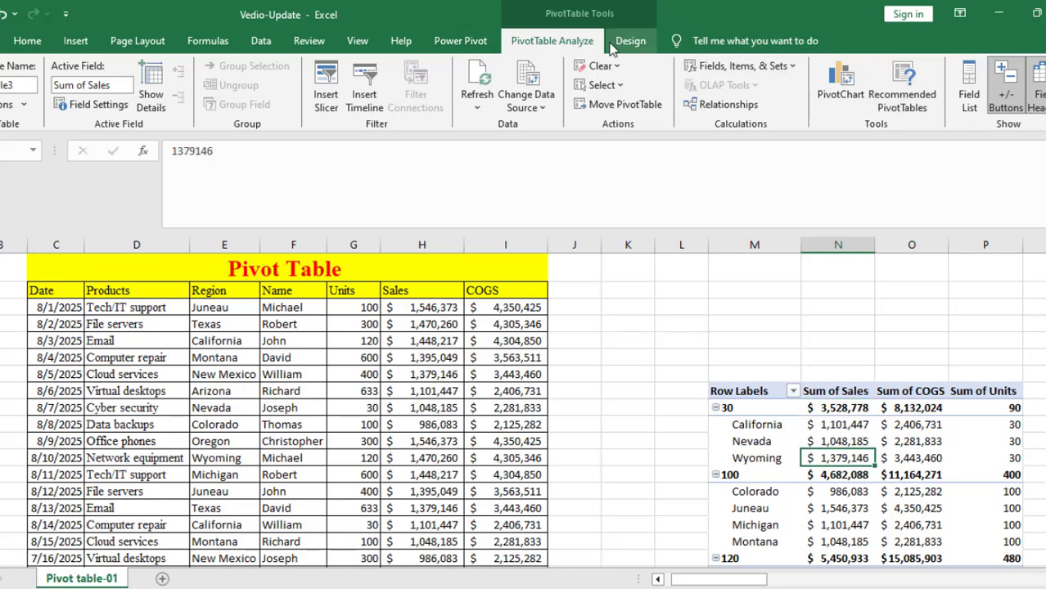
click(968, 91)
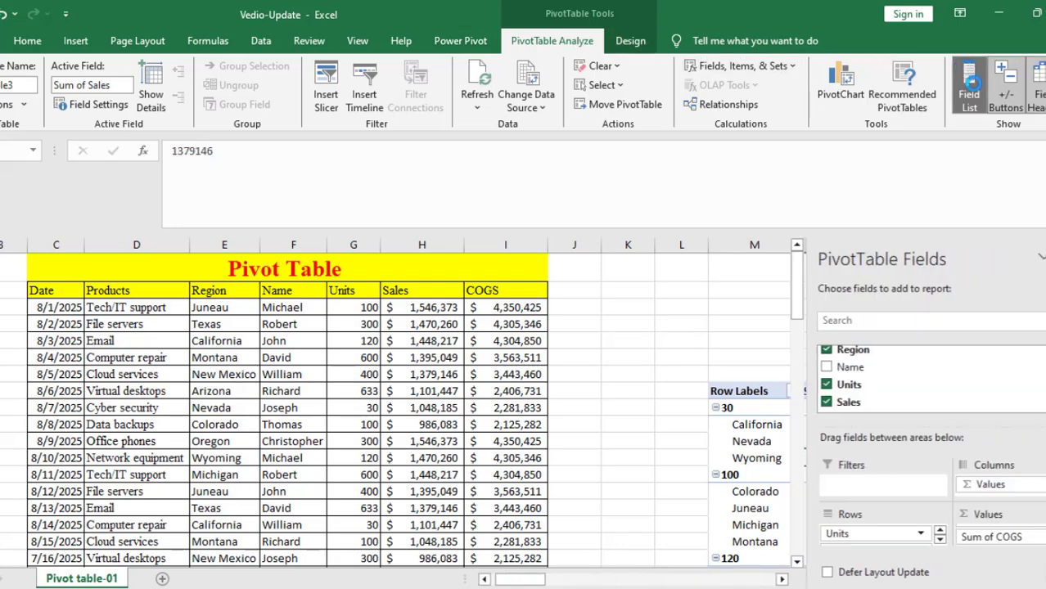
Step: Remove the Sales, Units, Region and COGS fields from the PivotTable, leaving the report empty
click(823, 402)
click(823, 383)
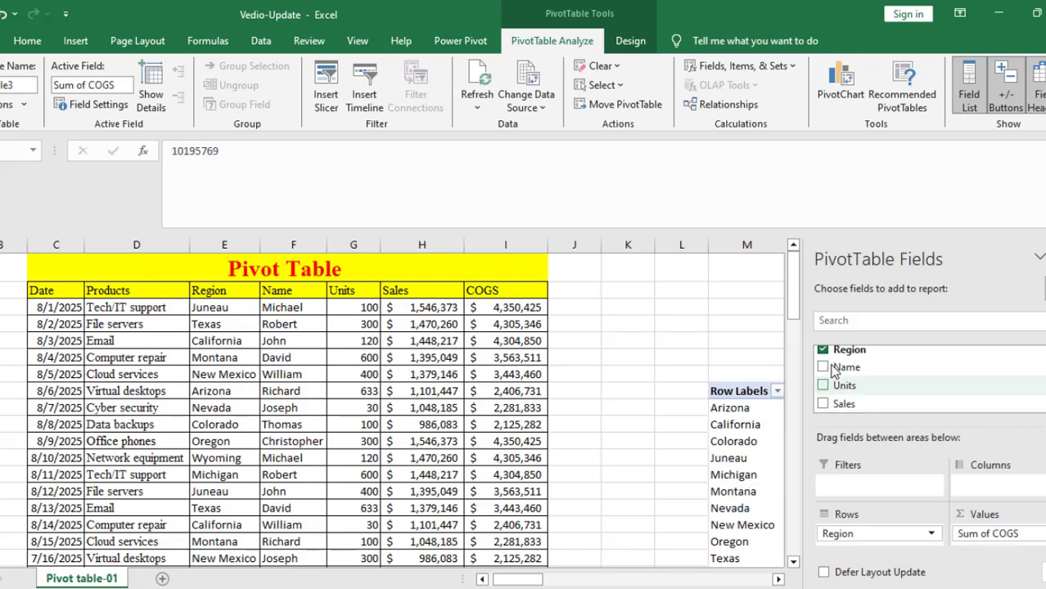
click(822, 350)
scroll(836, 365, up, 1)
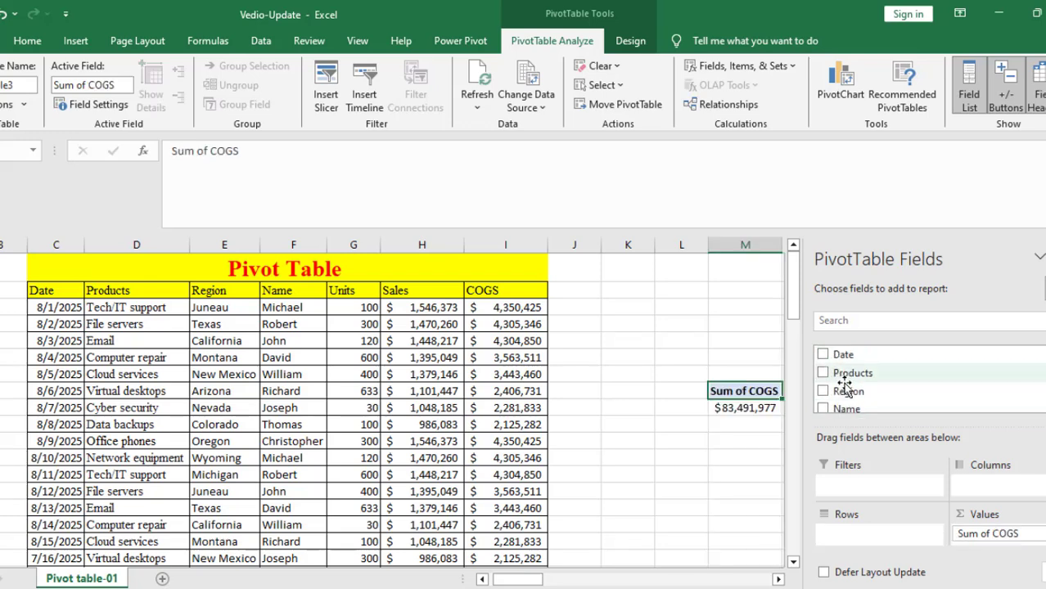
scroll(830, 368, down, 4)
click(822, 368)
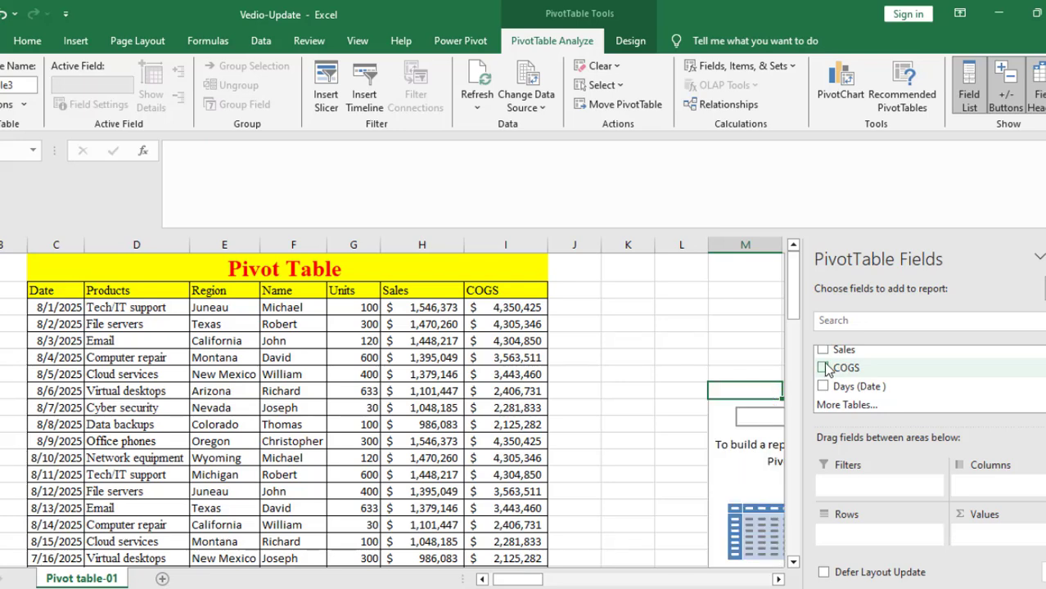
Step: Add the Date field to the Rows area and group its dates by both Days and Months
scroll(843, 372, up, 3)
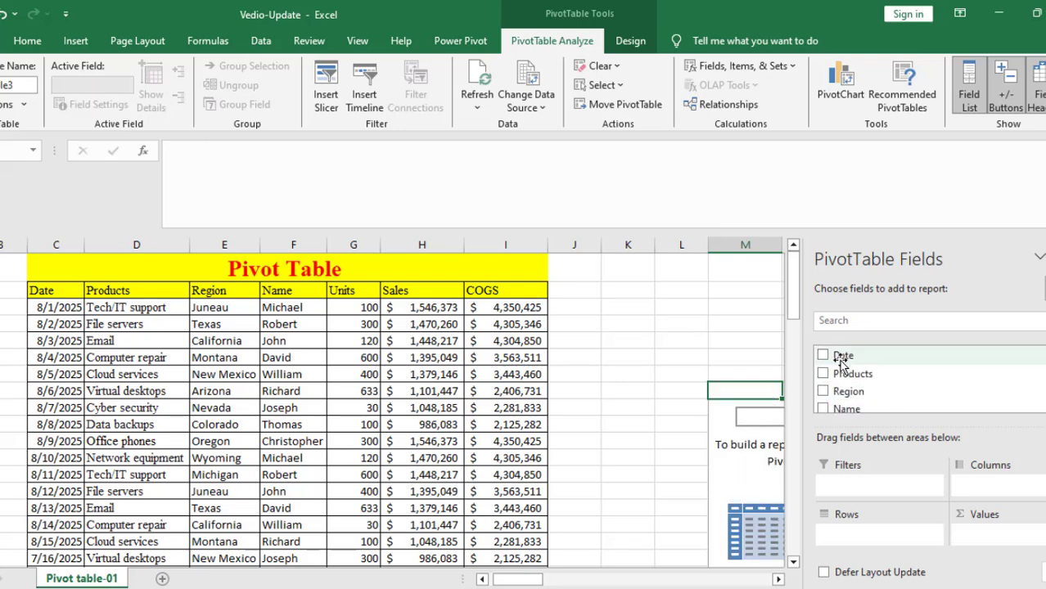
drag(843, 360, 863, 542)
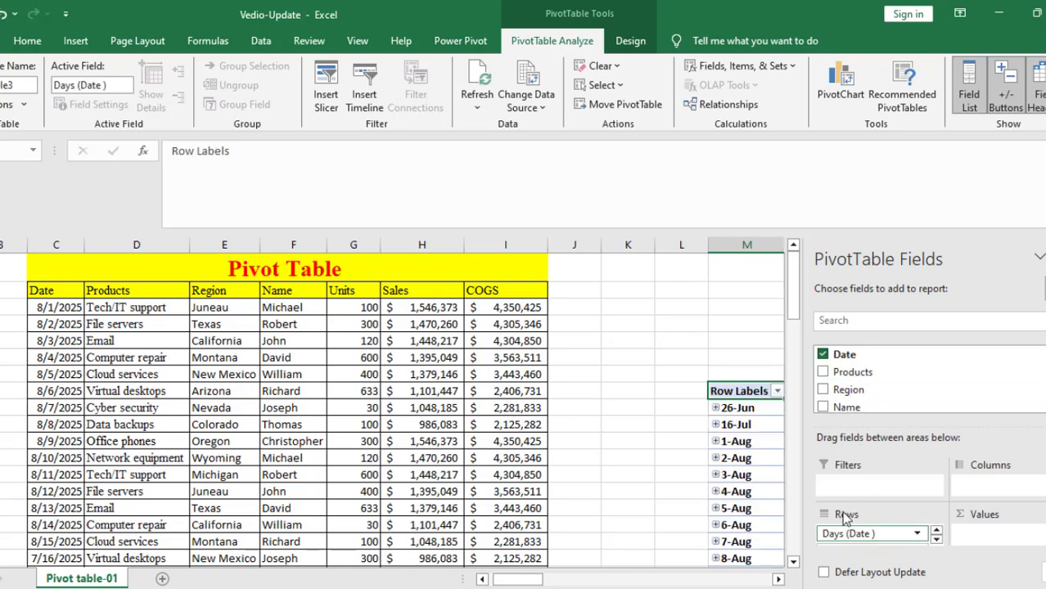
click(745, 408)
right_click(745, 408)
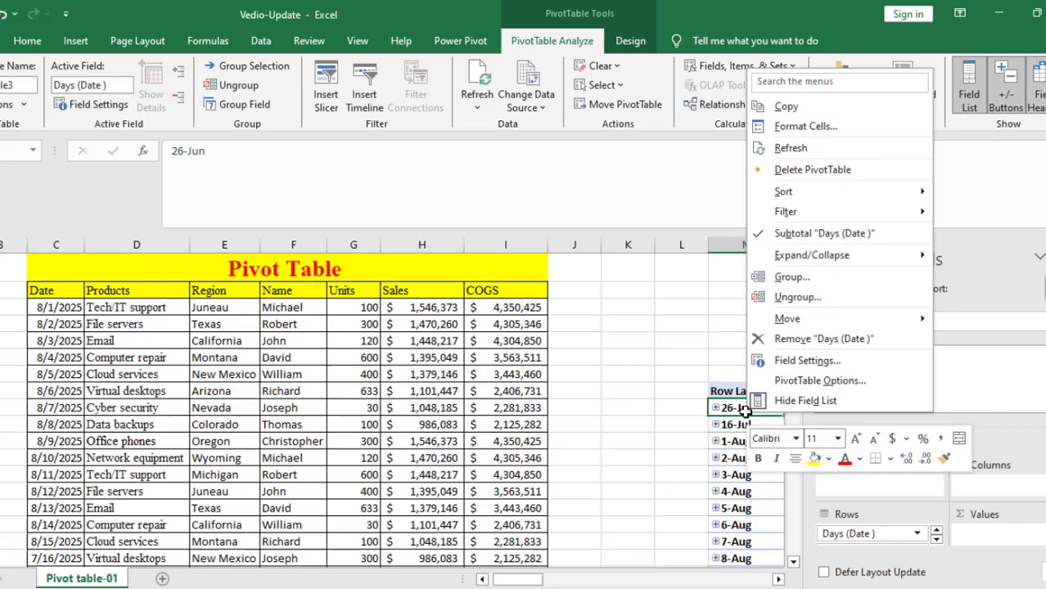
click(792, 279)
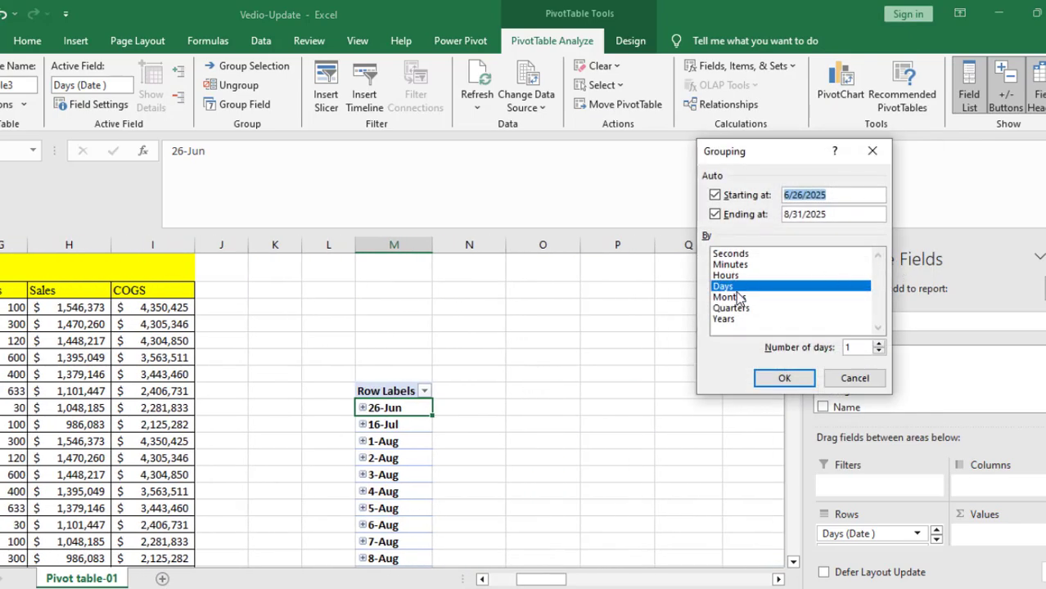
click(729, 299)
click(783, 381)
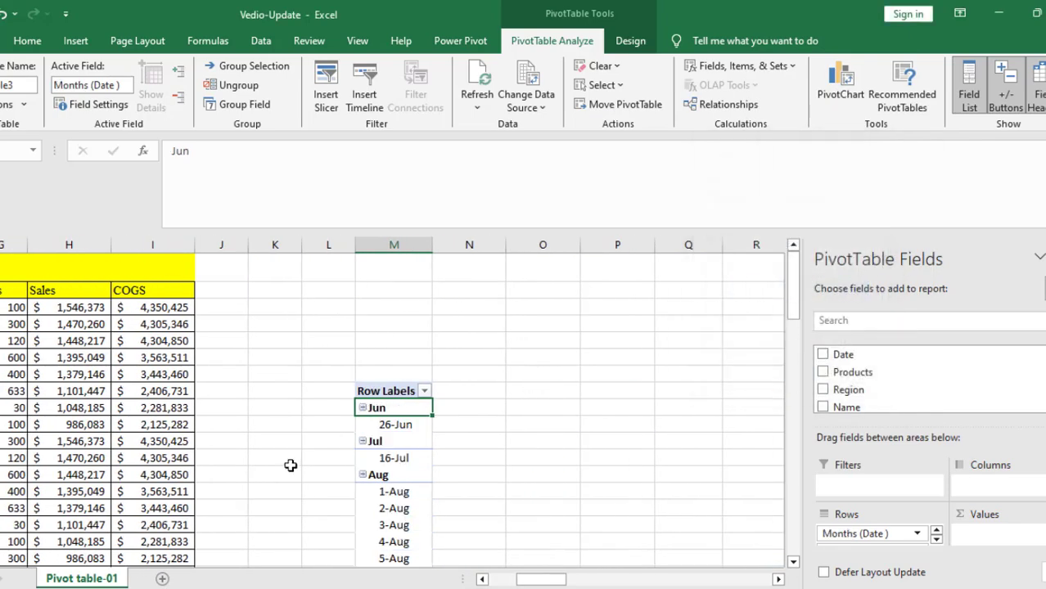
Step: Regroup the date row labels by Months only, removing the Days level
scroll(416, 497, down, 4)
scroll(418, 379, up, 2)
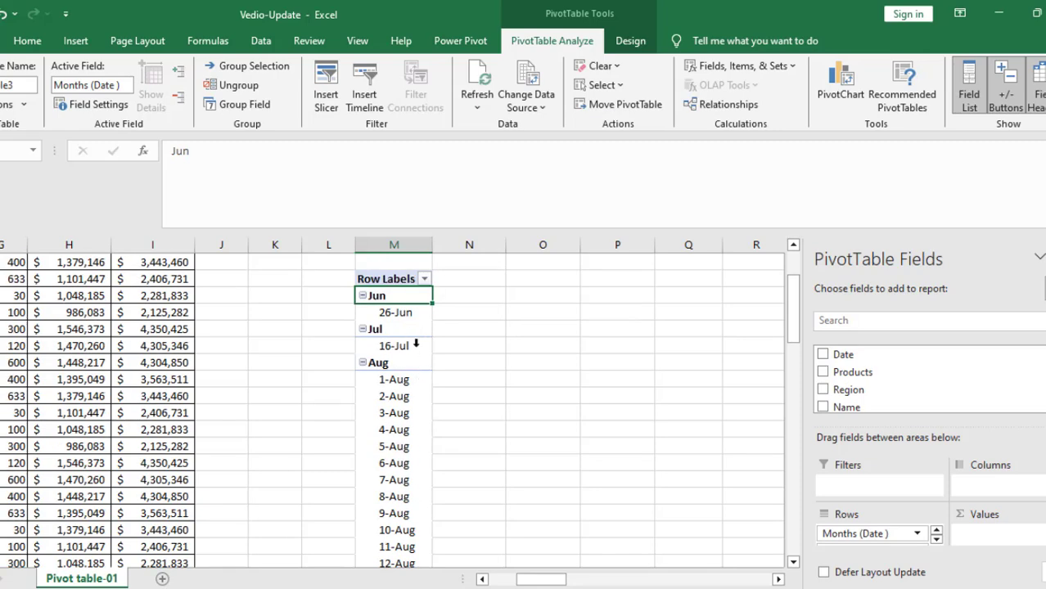
click(418, 372)
click(413, 379)
right_click(410, 380)
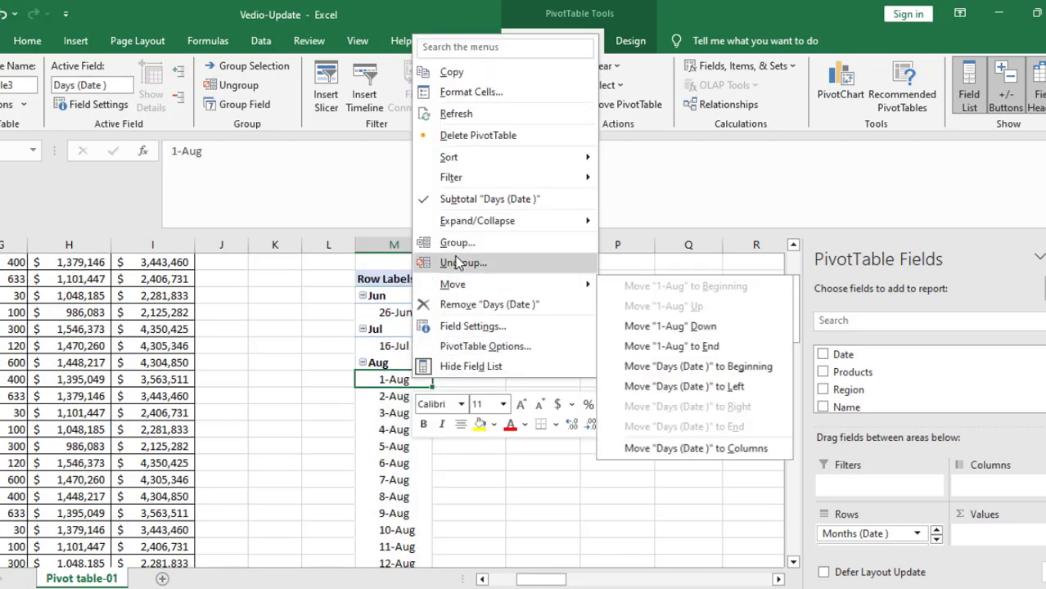
click(456, 242)
click(386, 251)
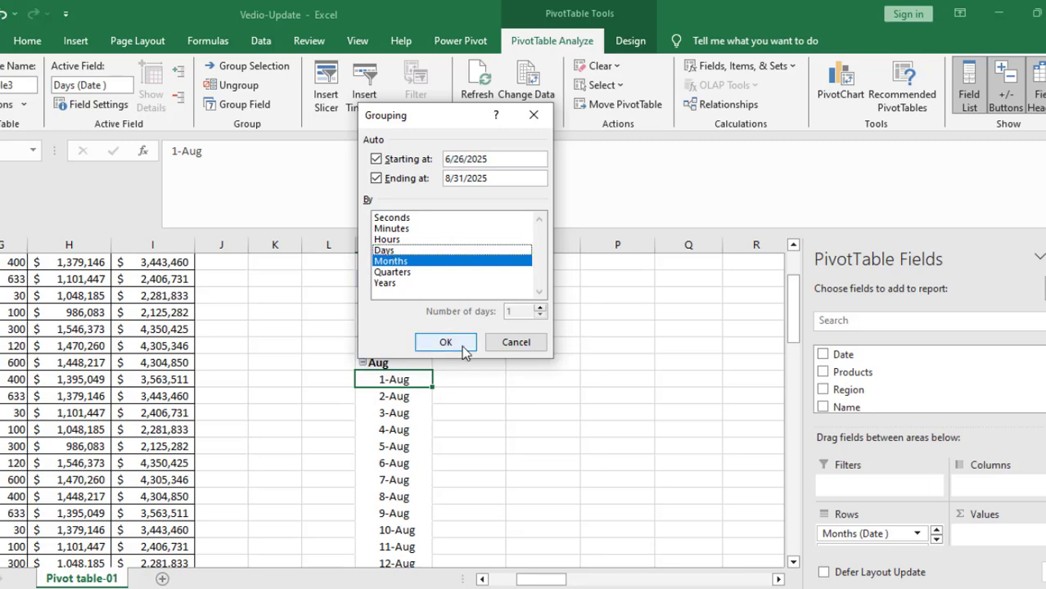
click(448, 344)
click(396, 303)
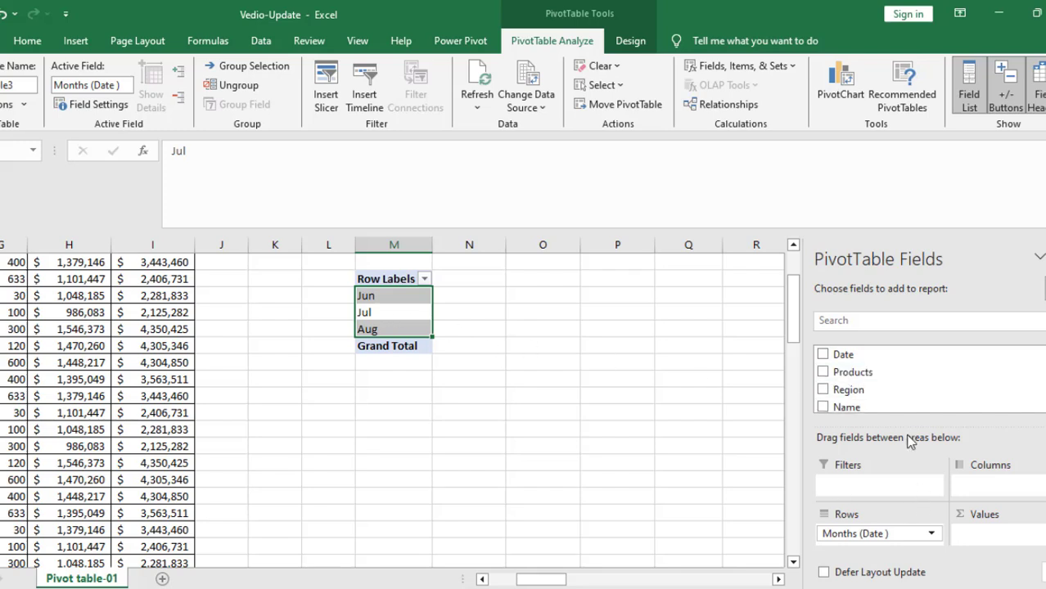
Step: Replace Months (Date) in the Rows area with Region and place Products beneath it
drag(913, 530, 933, 384)
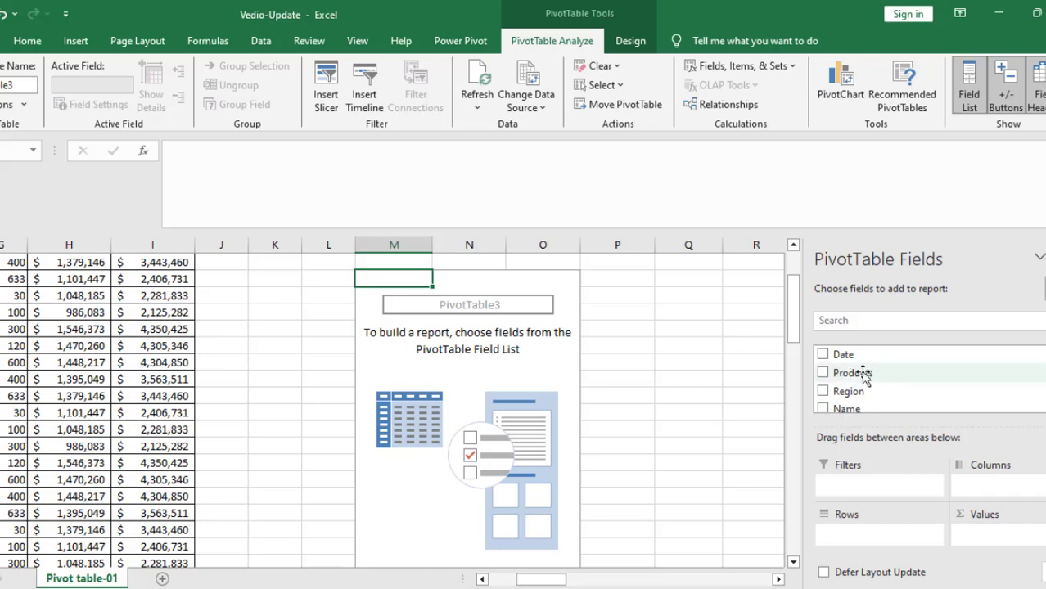
drag(854, 392, 869, 540)
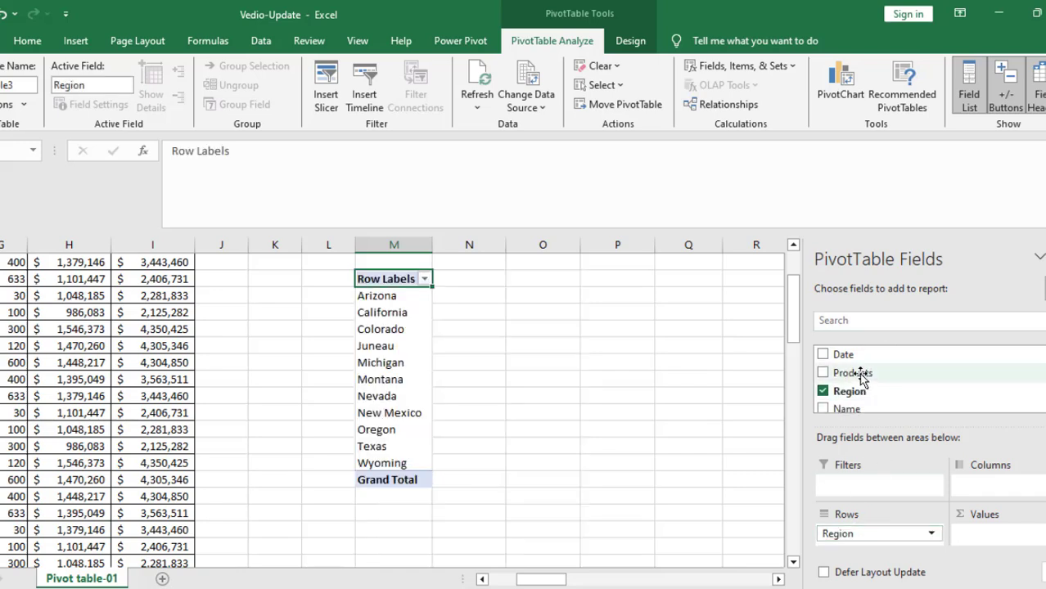
drag(863, 383, 885, 547)
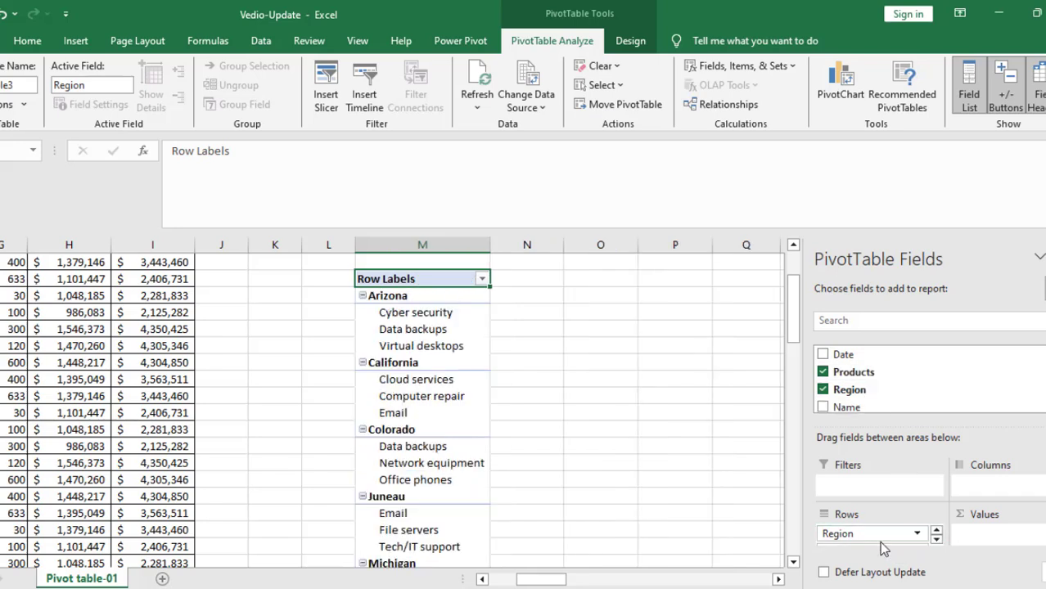
Step: Add the Sales and COGS fields to the Values area as sums
scroll(867, 401, down, 3)
scroll(865, 399, up, 3)
scroll(866, 399, down, 3)
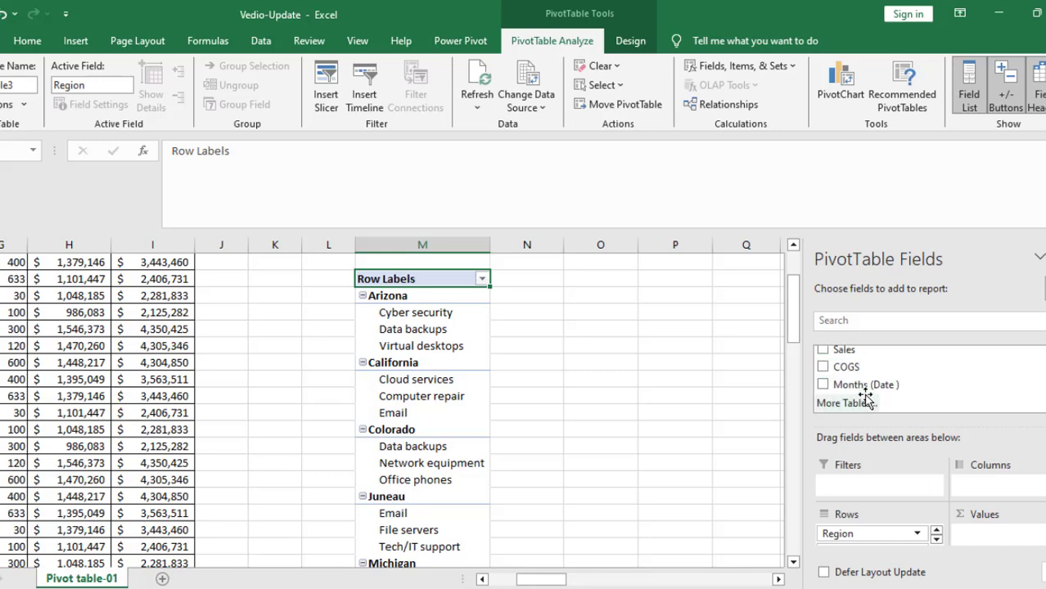
scroll(865, 401, up, 2)
scroll(865, 399, down, 1)
drag(849, 396, 994, 546)
drag(846, 407, 984, 548)
Step: Examine the Sales and COGS sums for each region and its products, such as Cyber security in Arizona
scroll(572, 397, down, 15)
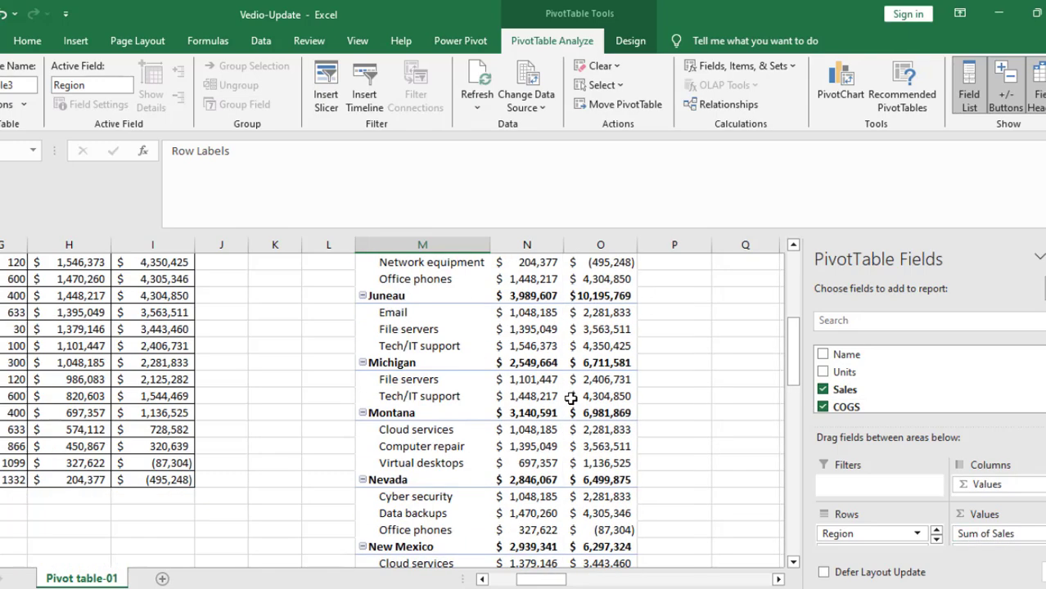
scroll(573, 422, up, 15)
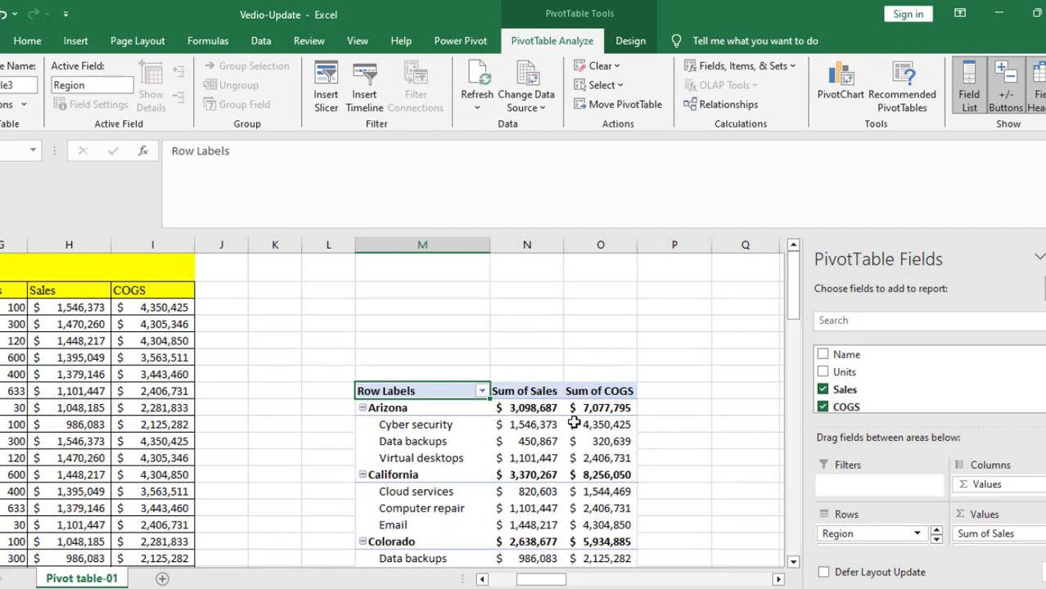
scroll(573, 422, down, 1)
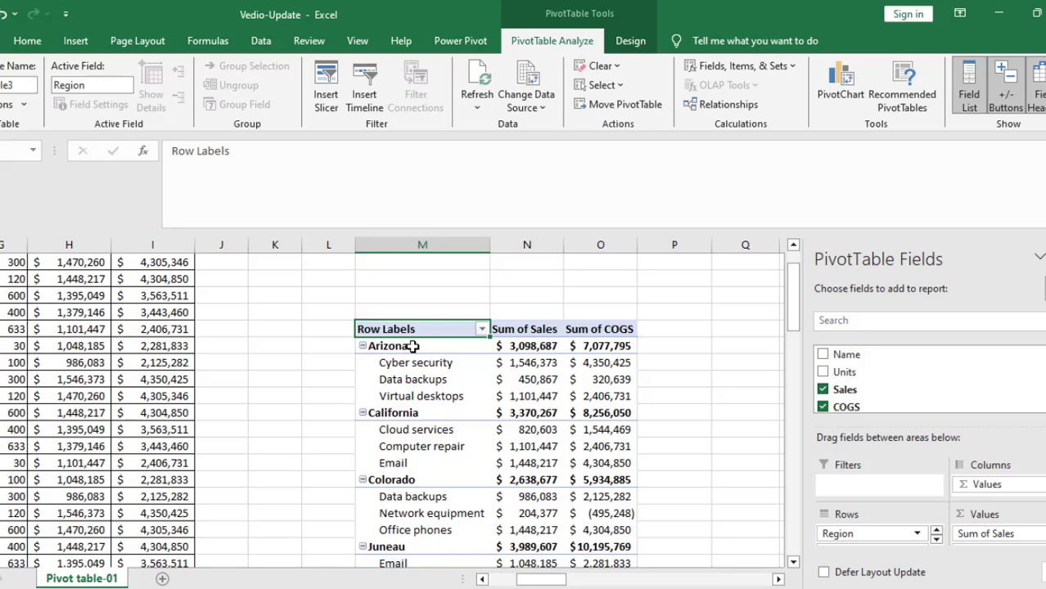
click(556, 346)
click(429, 373)
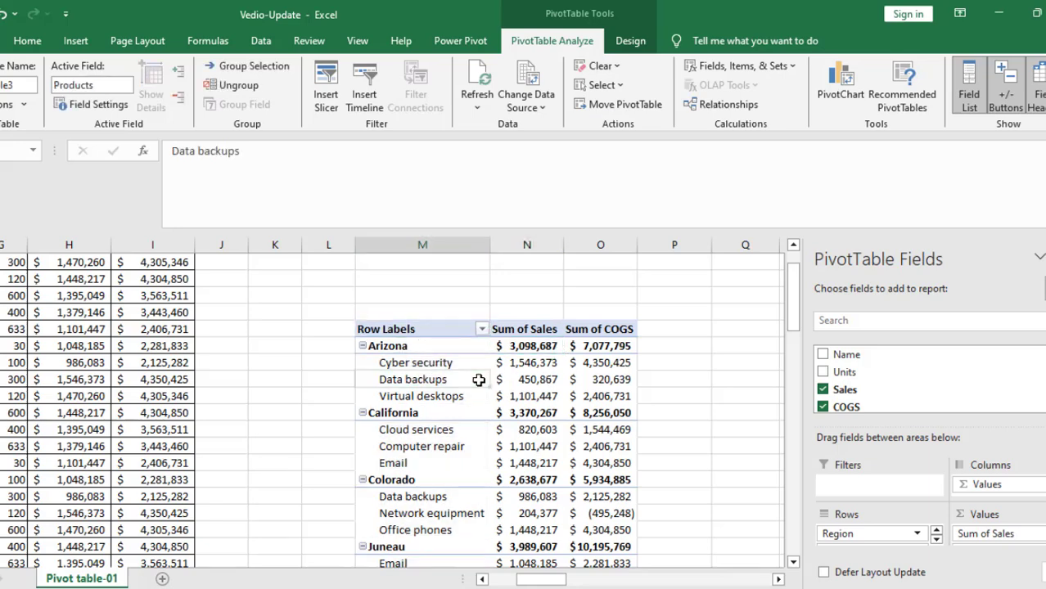
click(530, 363)
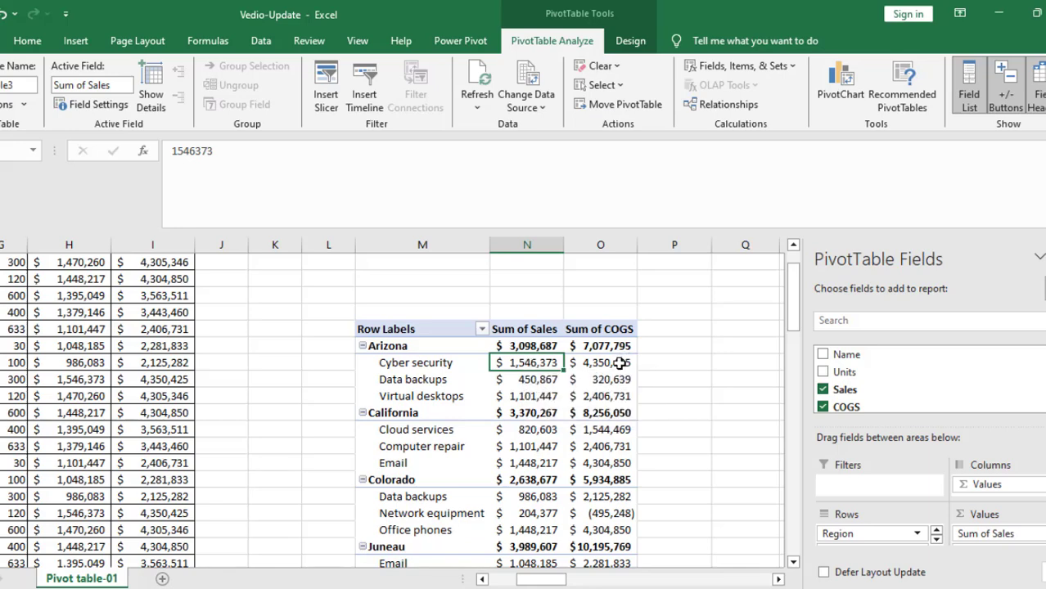
mouse_move(617, 363)
click(623, 363)
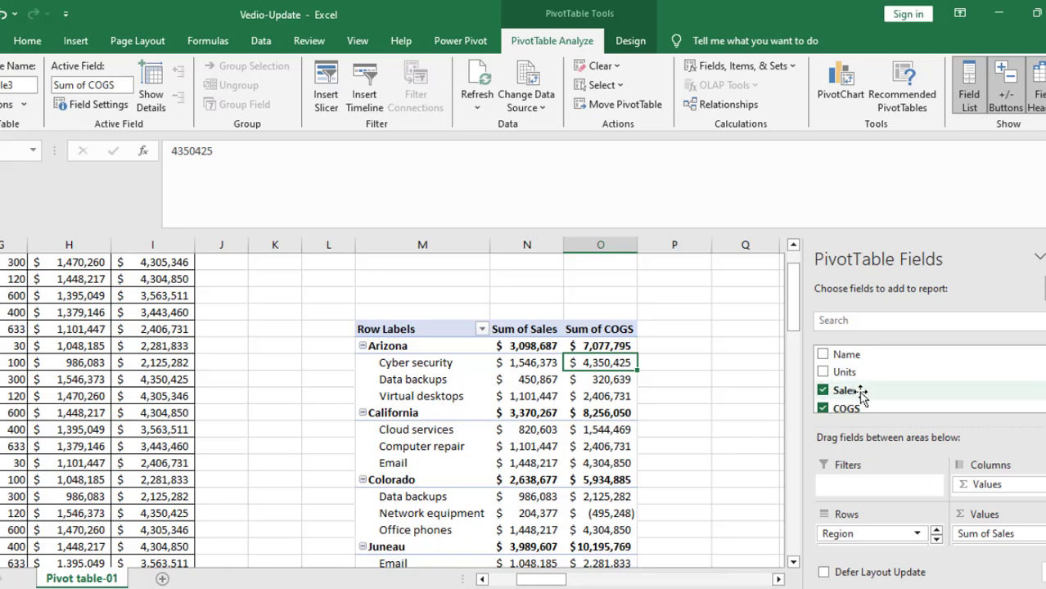
Step: Add the Date field to the Filters area as a report filter above the PivotTable, keeping all dates included
scroll(863, 392, up, 1)
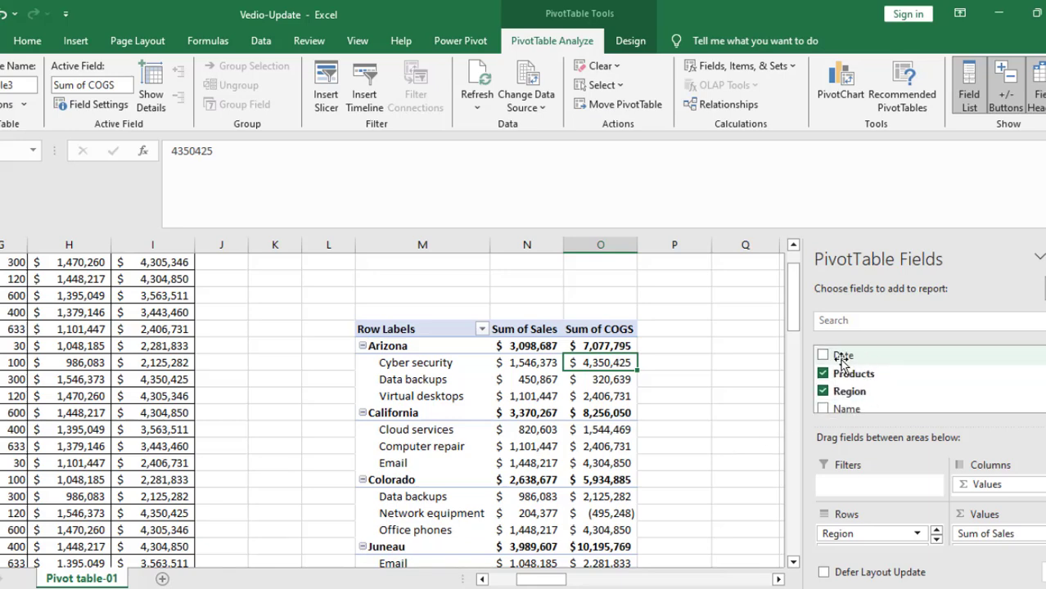
drag(842, 360, 866, 495)
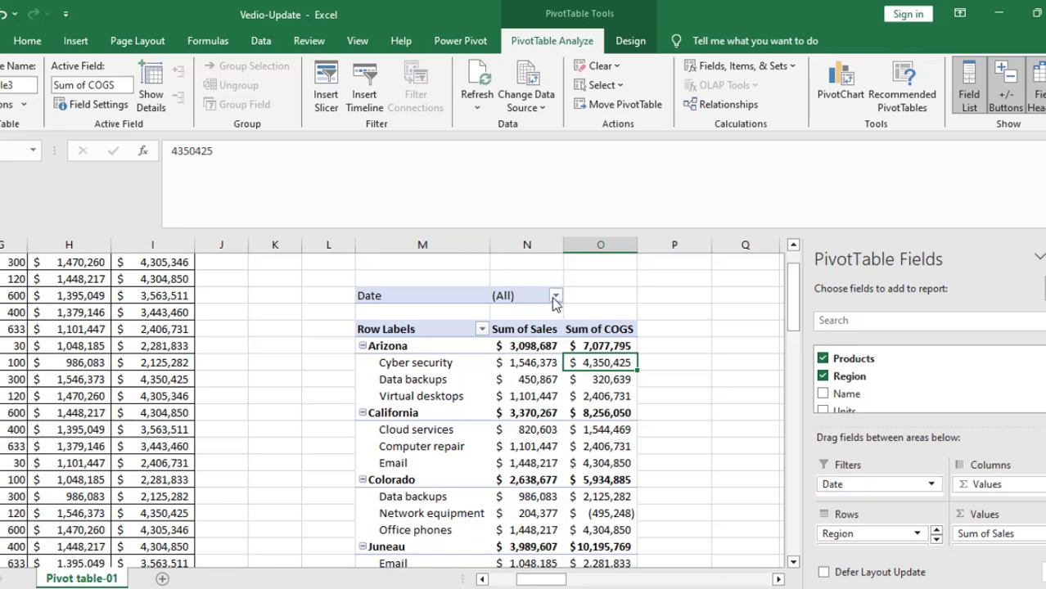
click(554, 300)
click(563, 300)
click(652, 301)
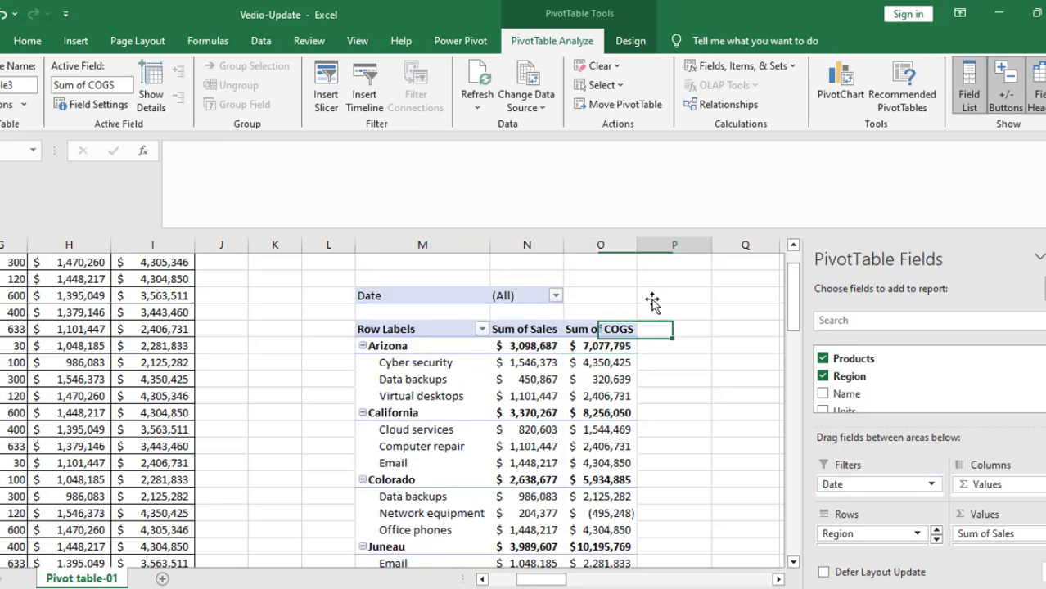
click(527, 296)
Step: Insert a timeline for the Date field and move it beside the PivotTable, over columns P to T
click(527, 363)
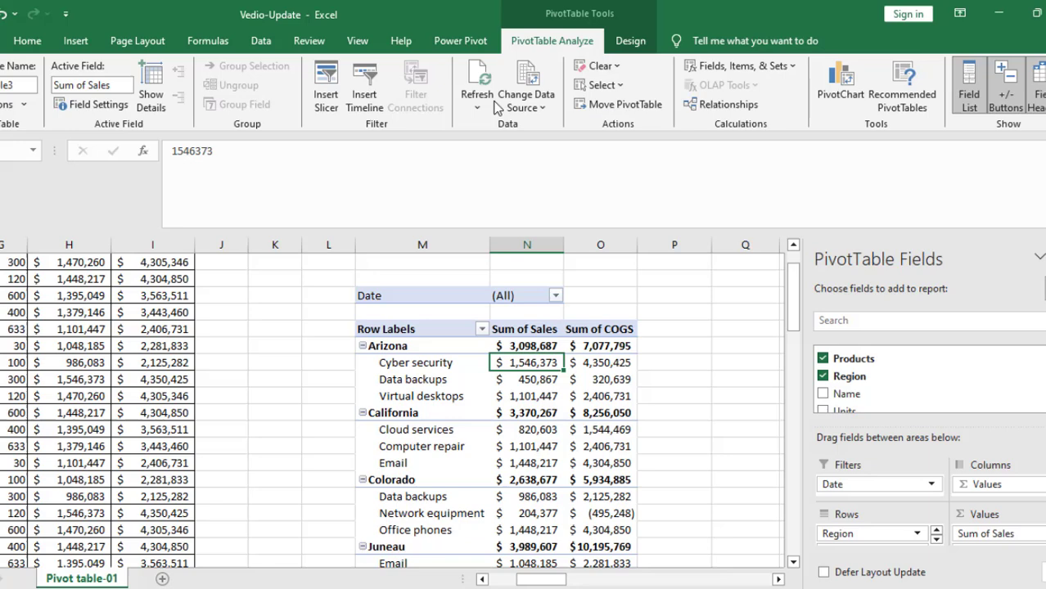
click(364, 86)
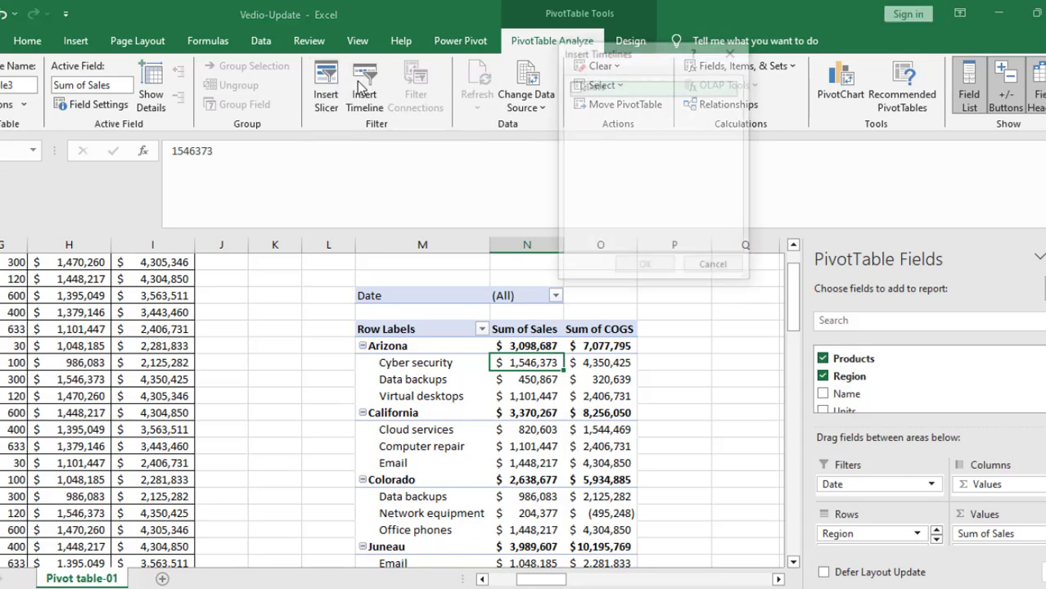
click(575, 86)
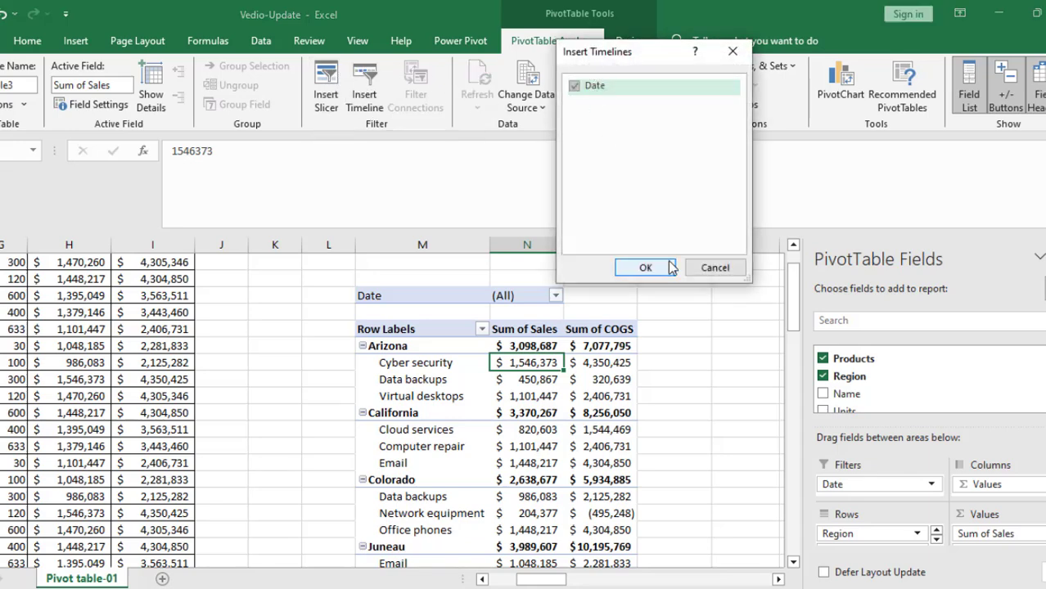
click(645, 268)
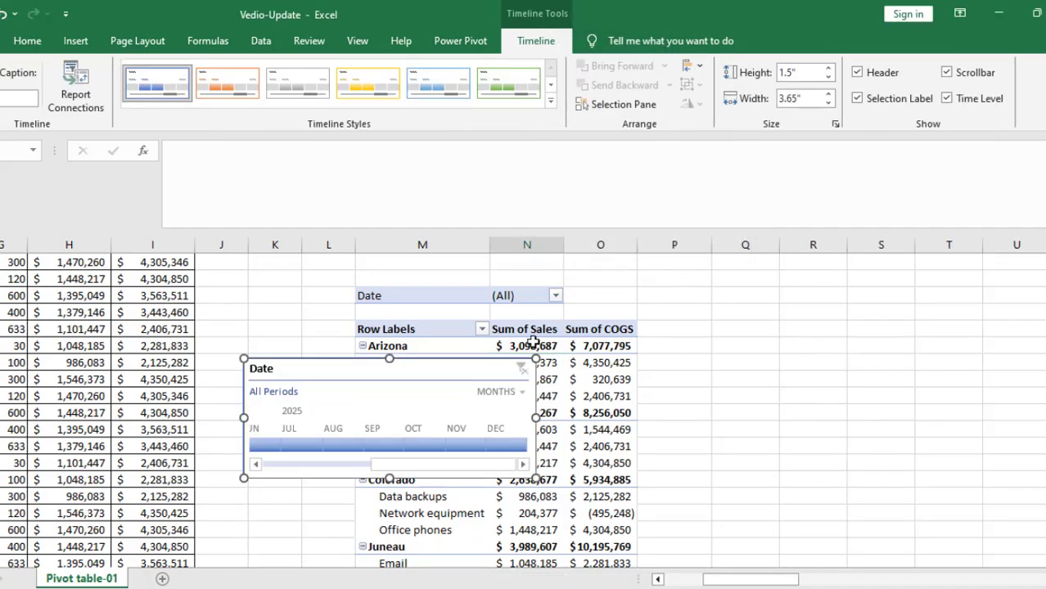
drag(504, 383, 886, 261)
scroll(491, 425, down, 4)
scroll(458, 405, up, 4)
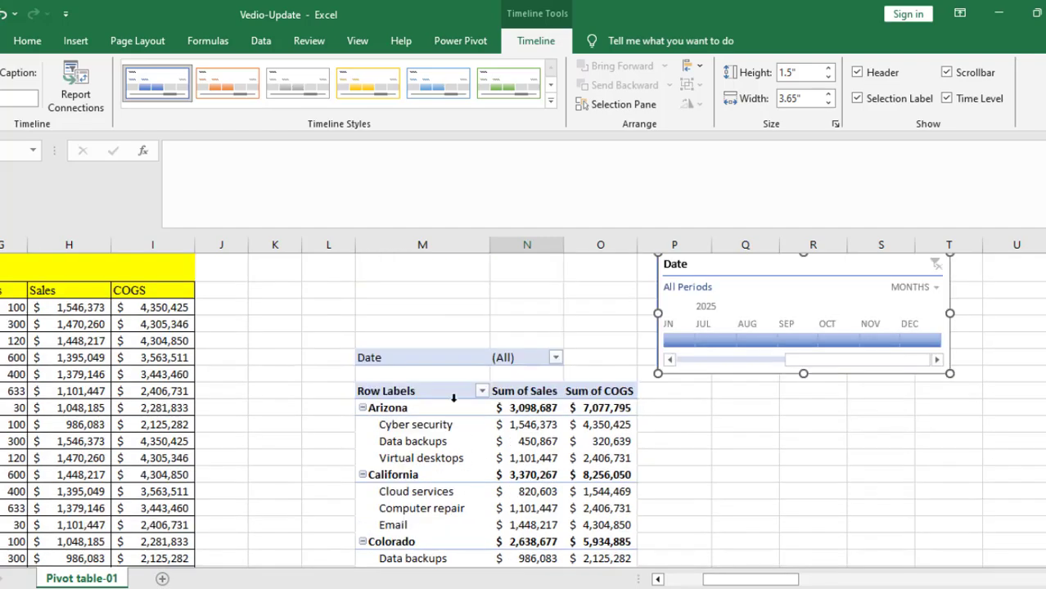
Step: Insert a 2-D clustered column PivotChart from the PivotTable rows running from Arizona through the last Wyoming product
click(405, 410)
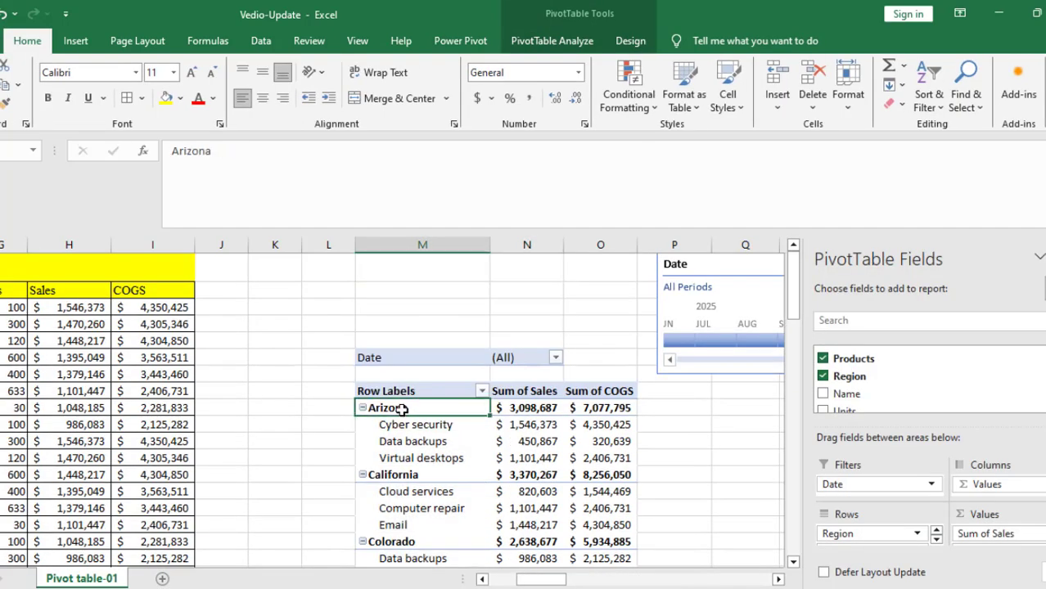
drag(401, 408, 620, 438)
scroll(537, 413, up, 9)
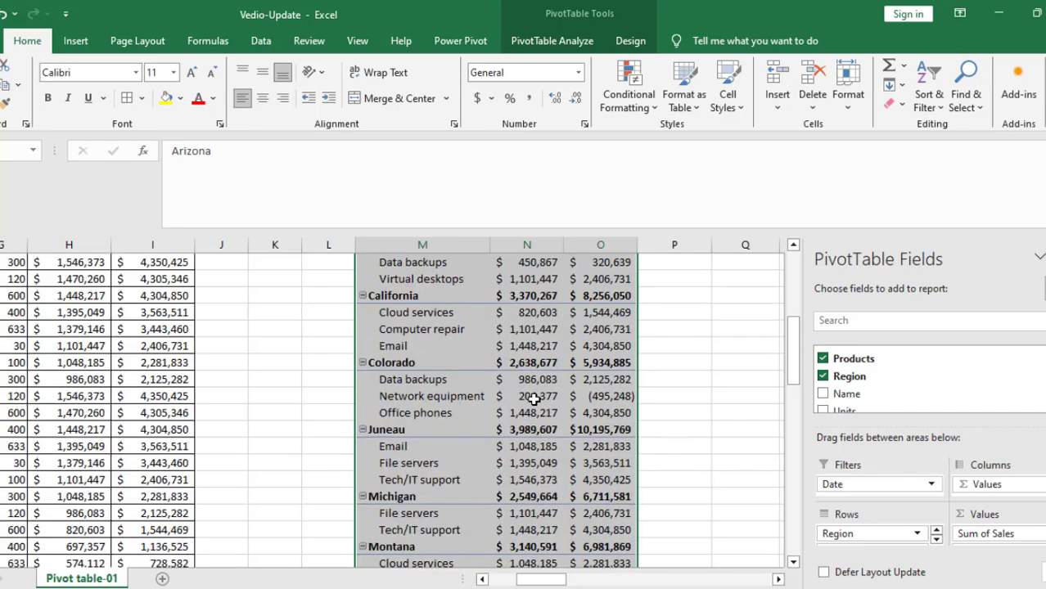
click(455, 344)
scroll(440, 342, up, 3)
drag(386, 383, 604, 530)
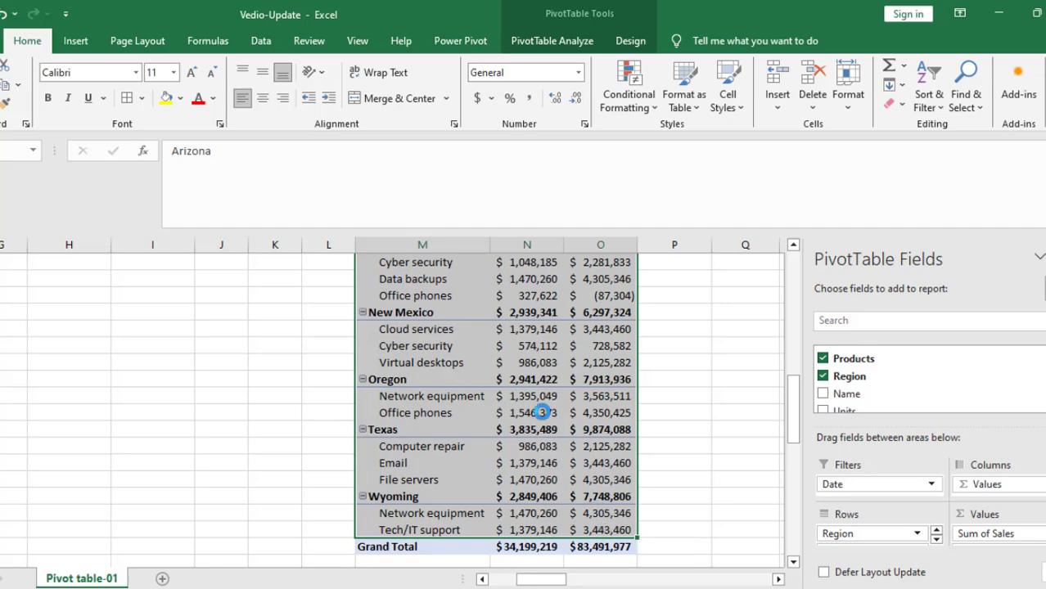
click(75, 41)
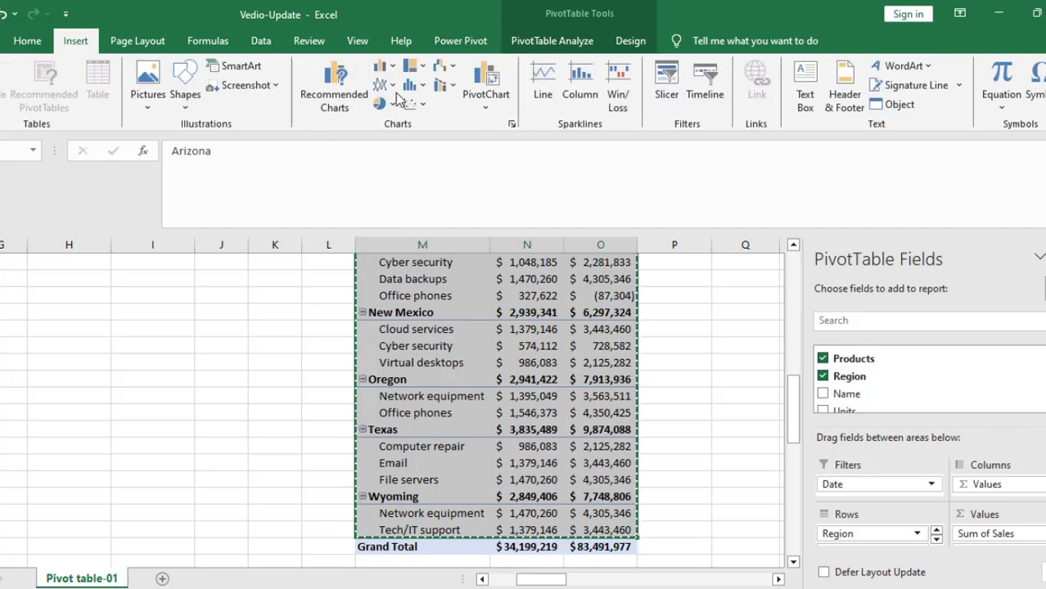
click(386, 67)
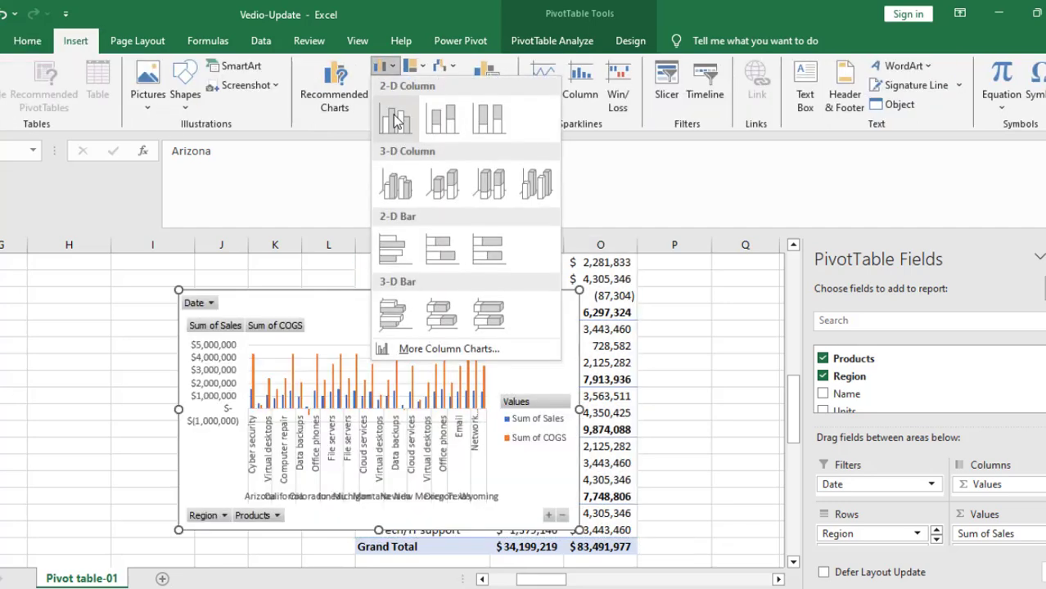
click(396, 120)
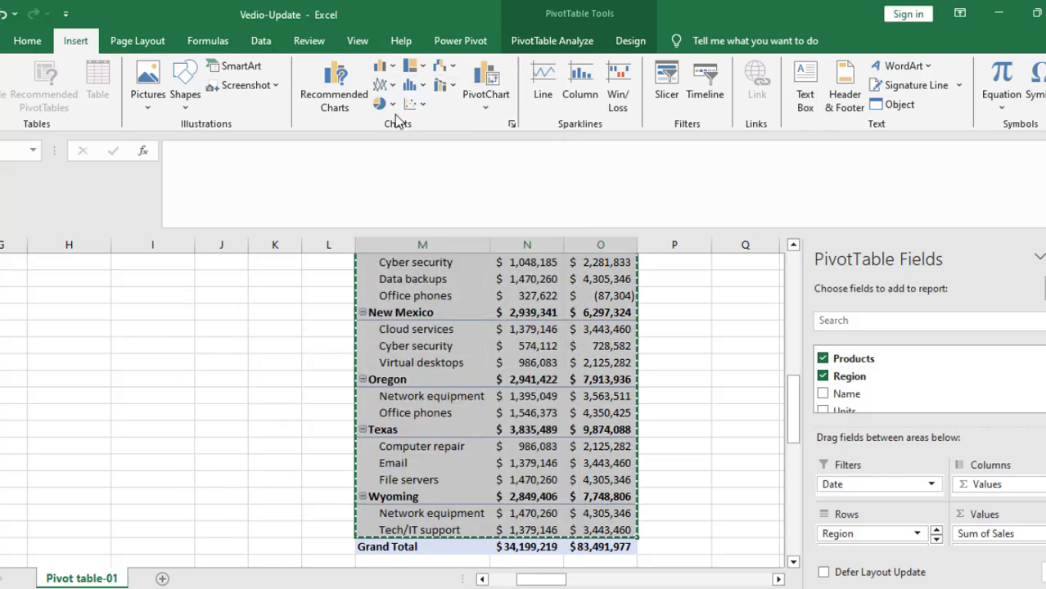
Step: Widen the PivotChart so its region labels separate, and place it beside the PivotTable directly below the Date timeline
drag(487, 339, 337, 307)
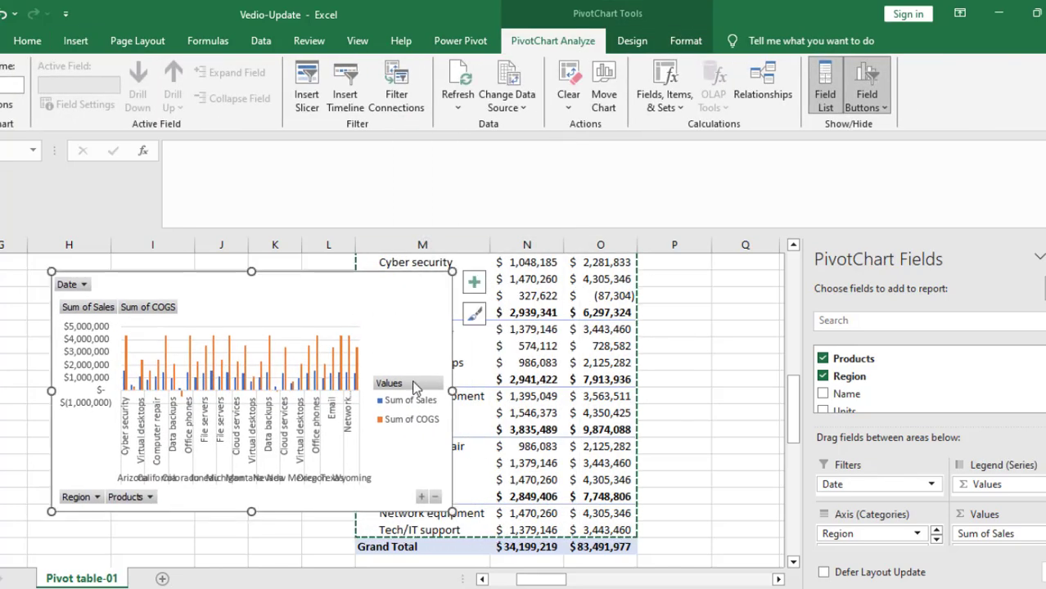
drag(452, 392, 684, 413)
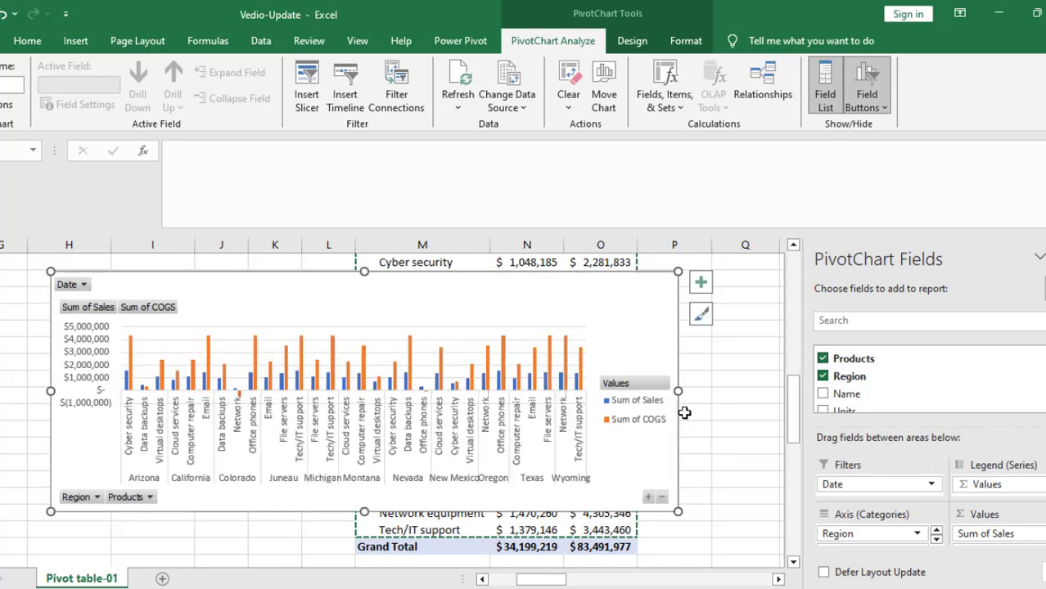
drag(646, 299, 693, 459)
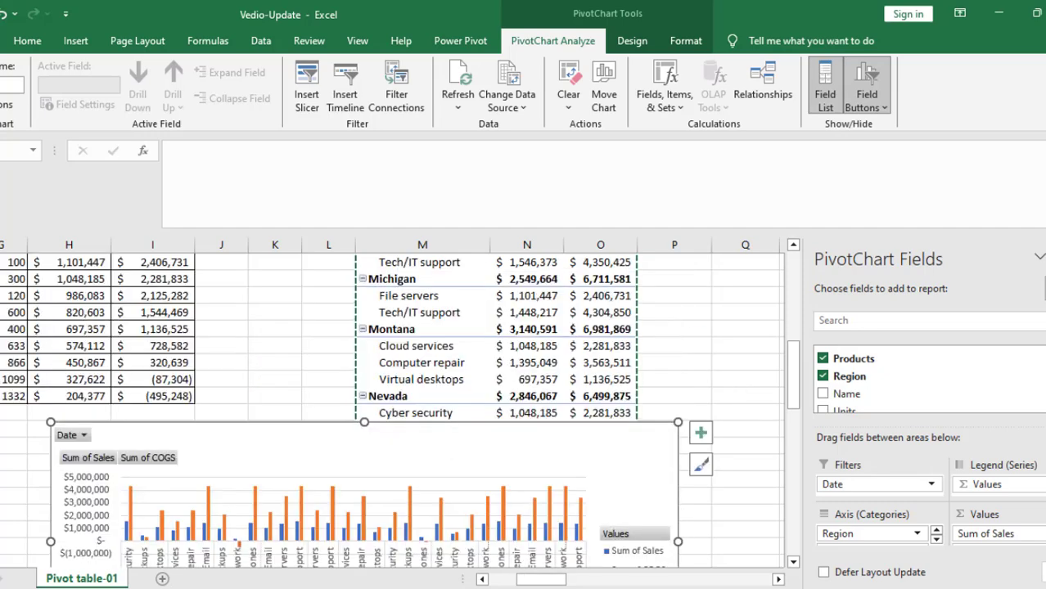
click(777, 454)
drag(934, 416, 1017, 338)
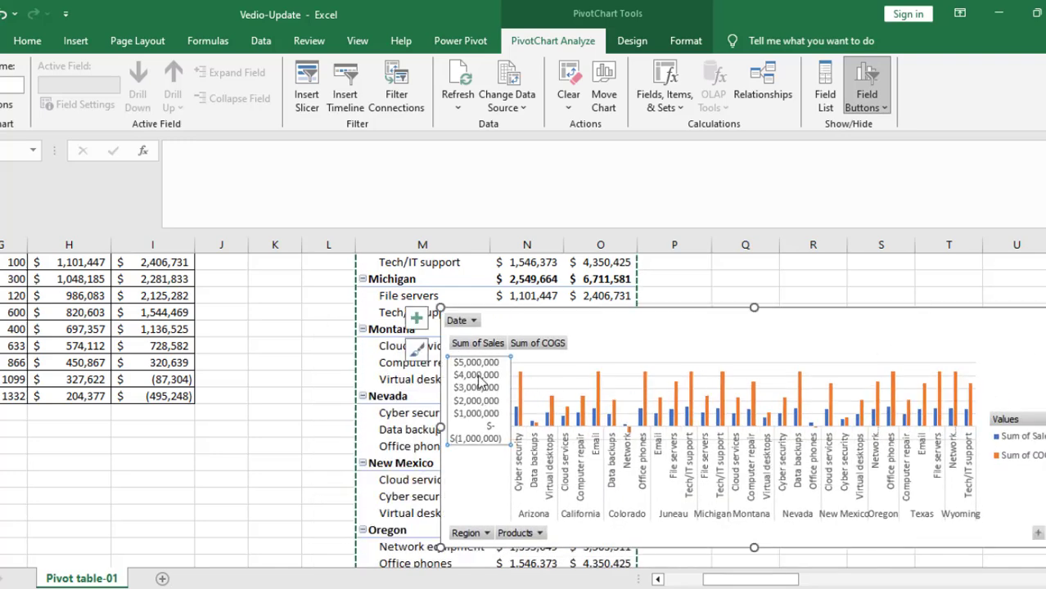
drag(700, 322, 908, 282)
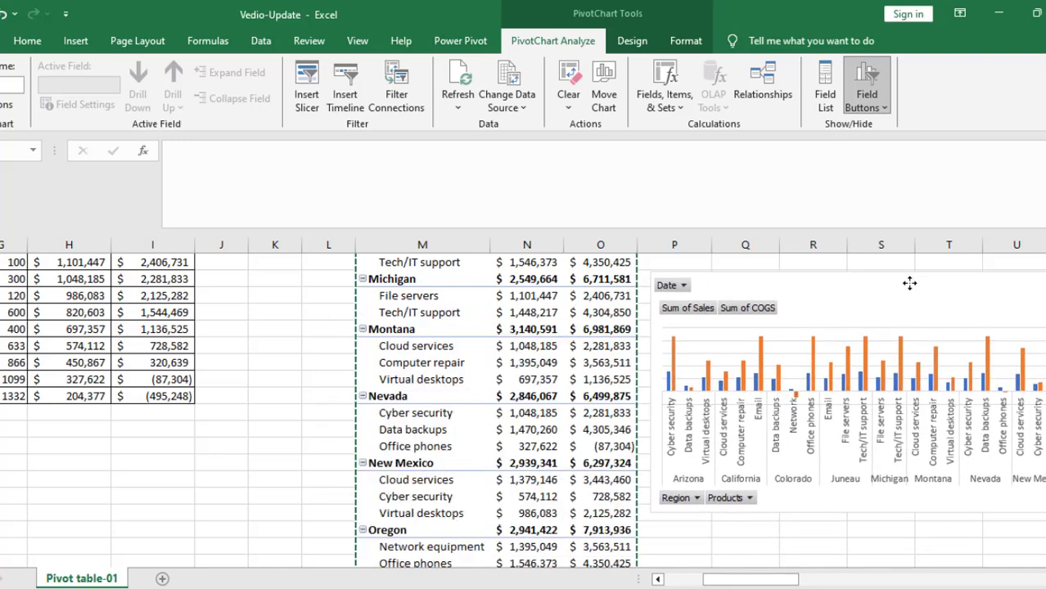
scroll(868, 353, up, 2)
scroll(846, 319, up, 6)
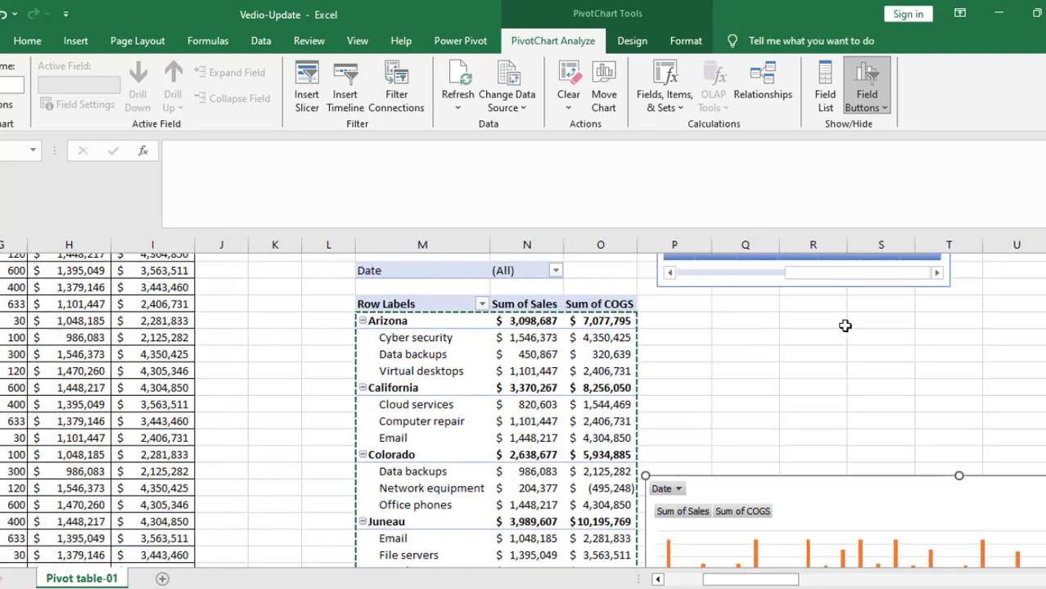
drag(849, 569, 845, 351)
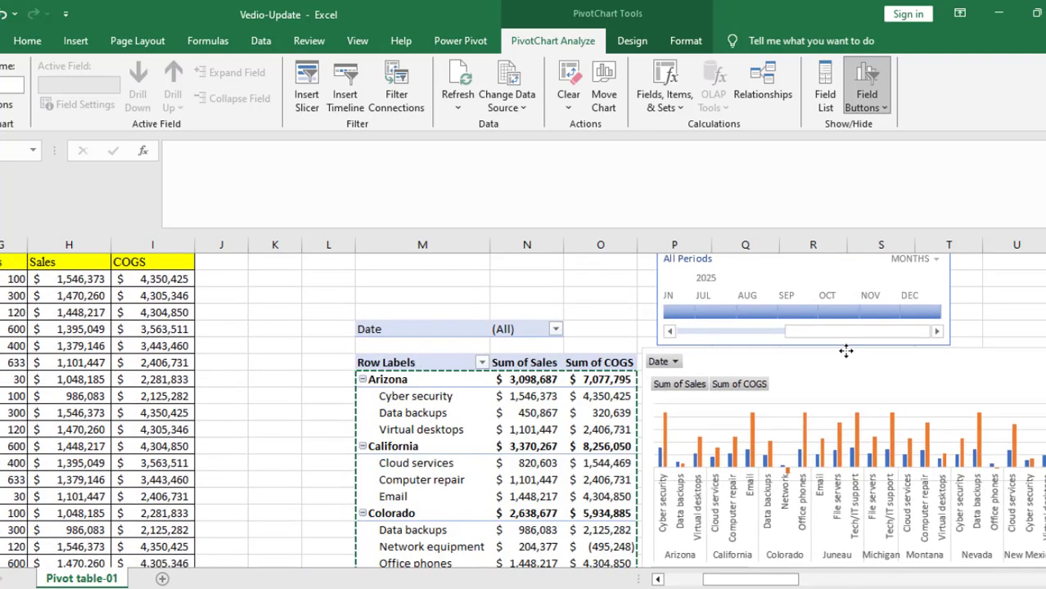
Step: Filter the PivotTable and PivotChart to Jul 2025 with the Date timeline
click(715, 312)
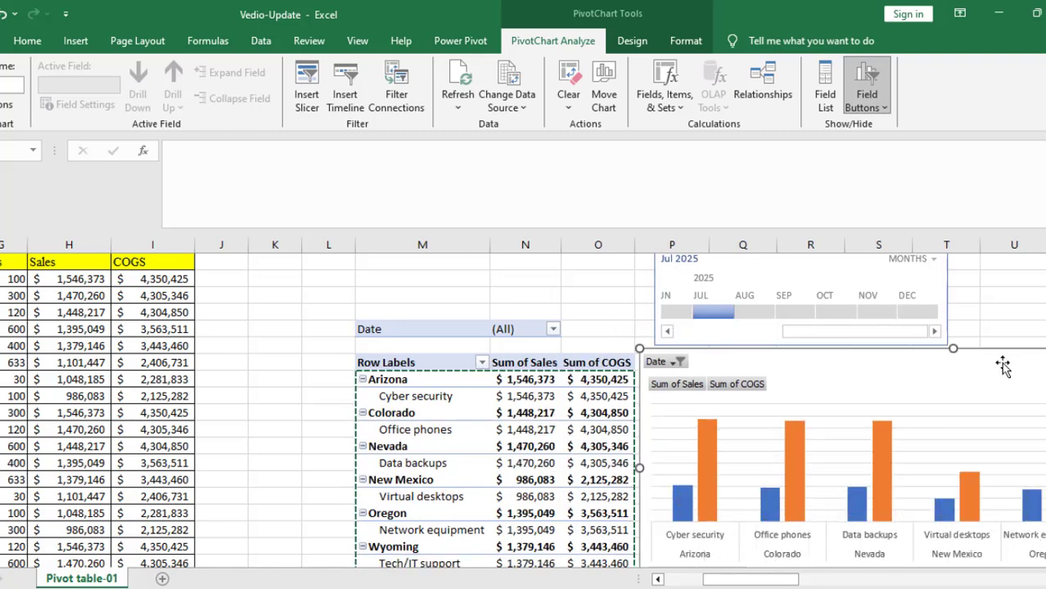
click(1011, 317)
scroll(939, 455, down, 2)
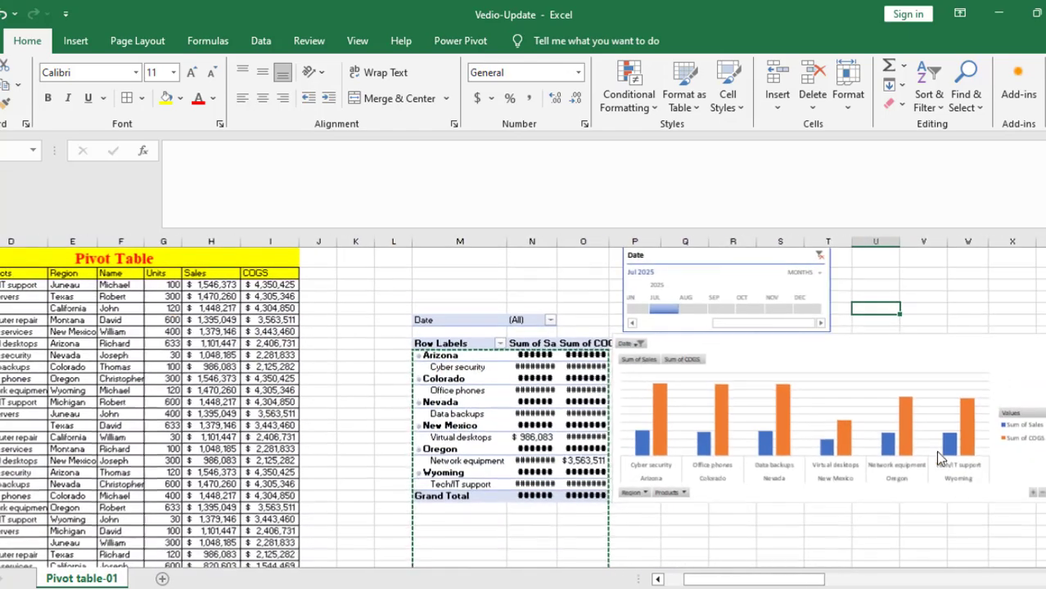
scroll(893, 514, up, 2)
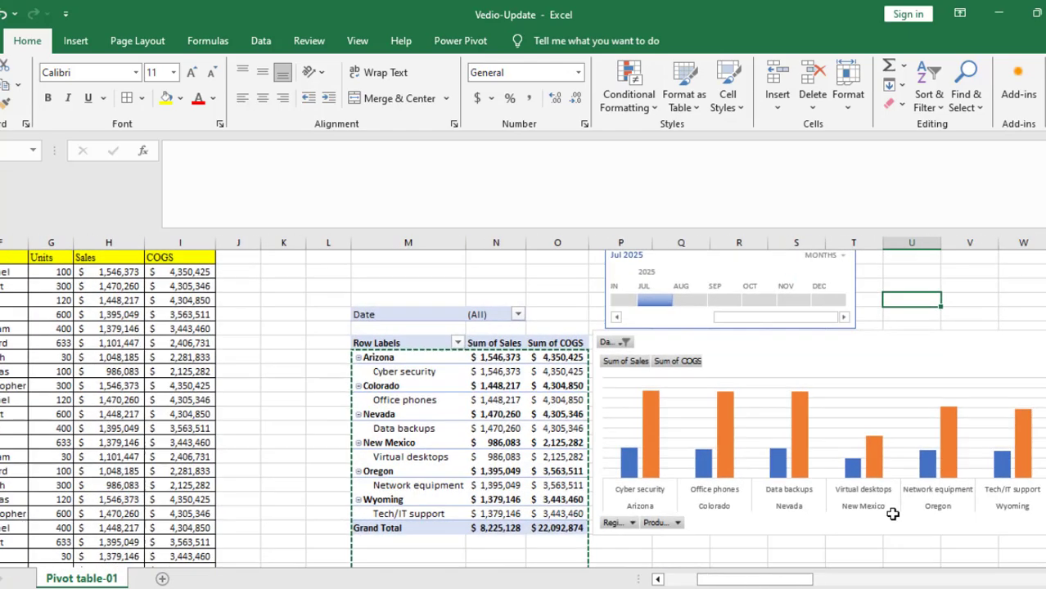
Step: Add data labels to the Sum of COGS and Sum of Sales columns in the PivotChart
right_click(654, 433)
click(695, 377)
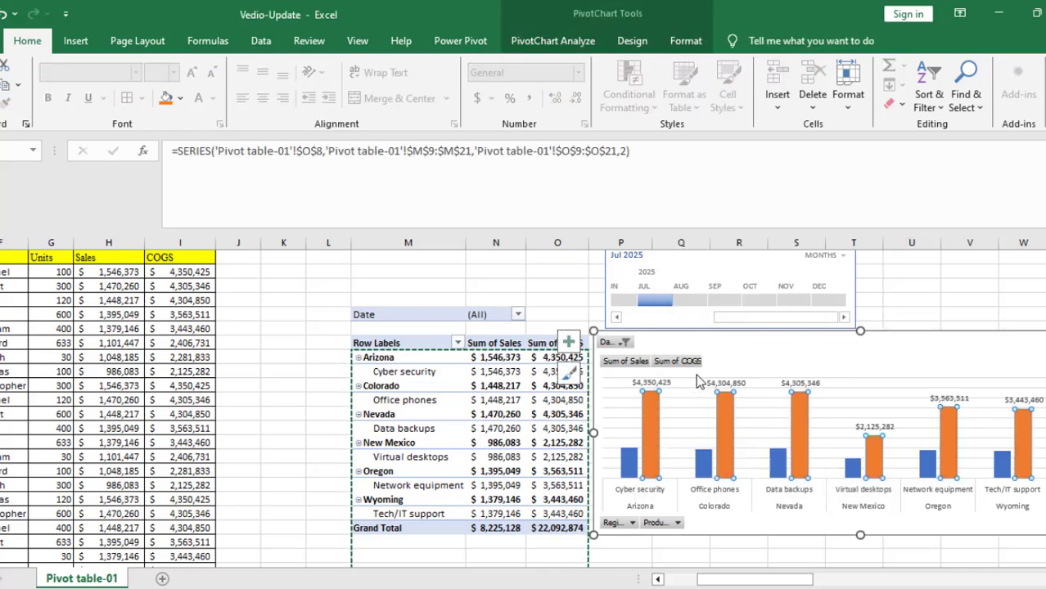
right_click(631, 454)
click(696, 405)
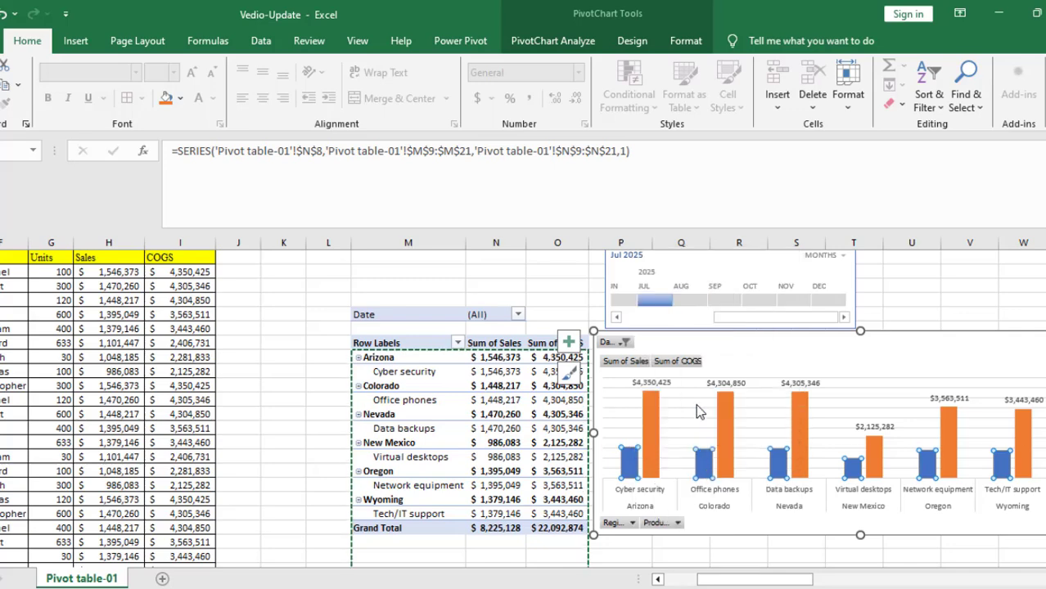
click(959, 288)
scroll(896, 390, up, 1)
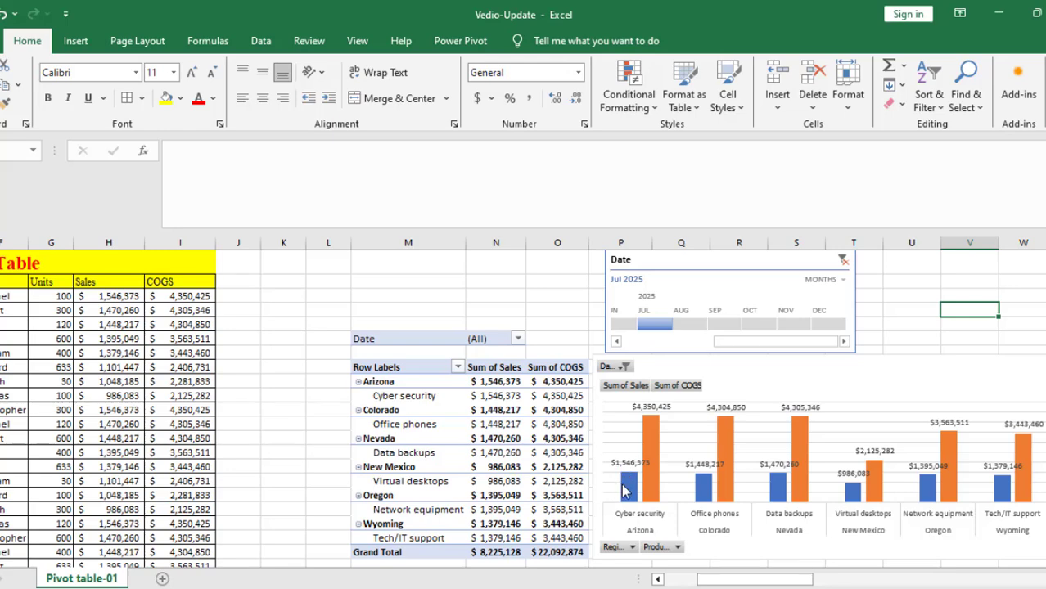
click(630, 465)
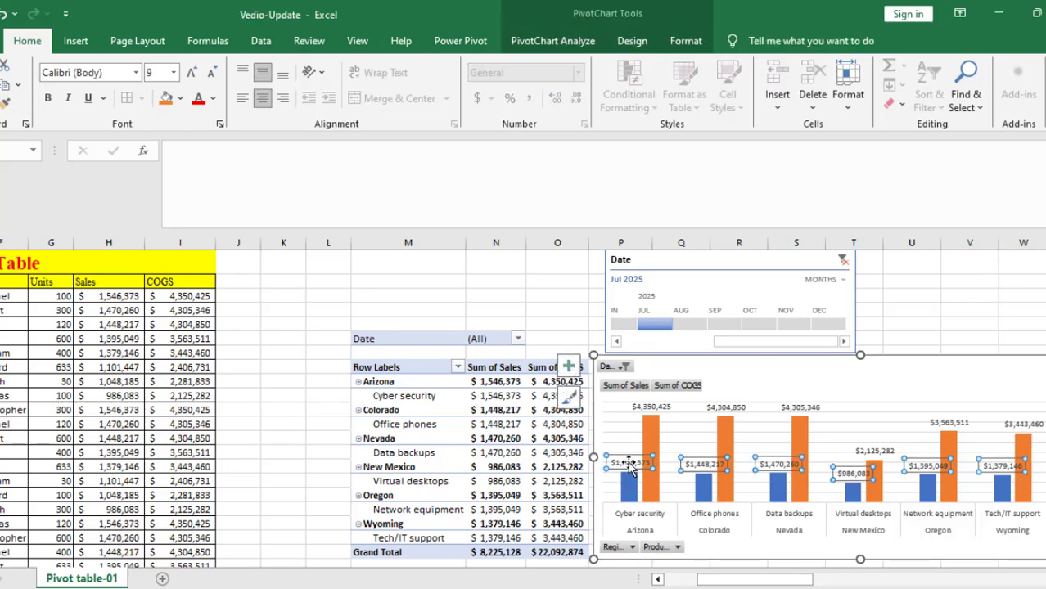
click(629, 465)
click(657, 405)
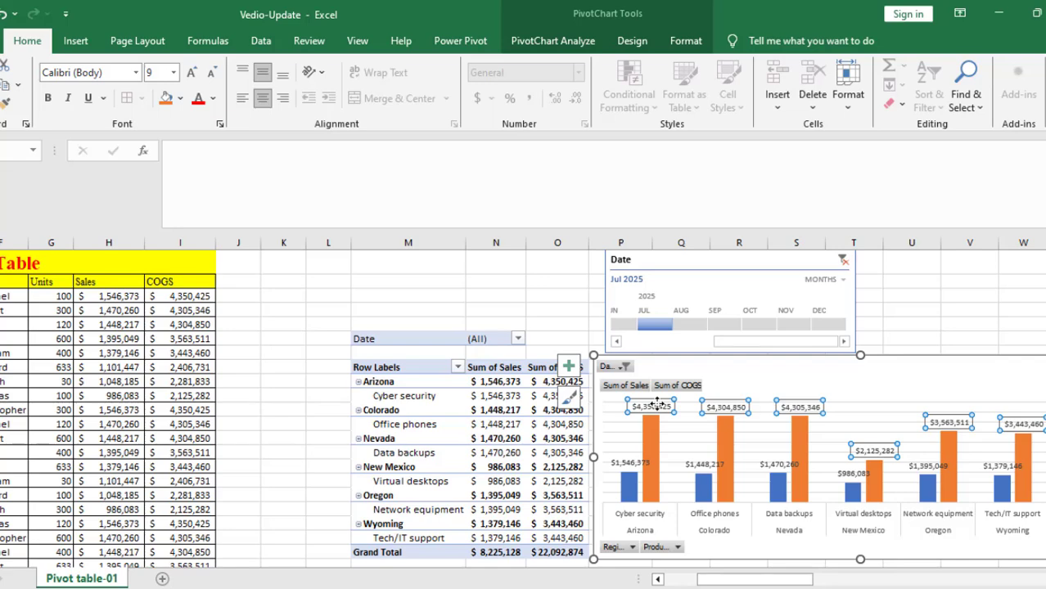
click(452, 409)
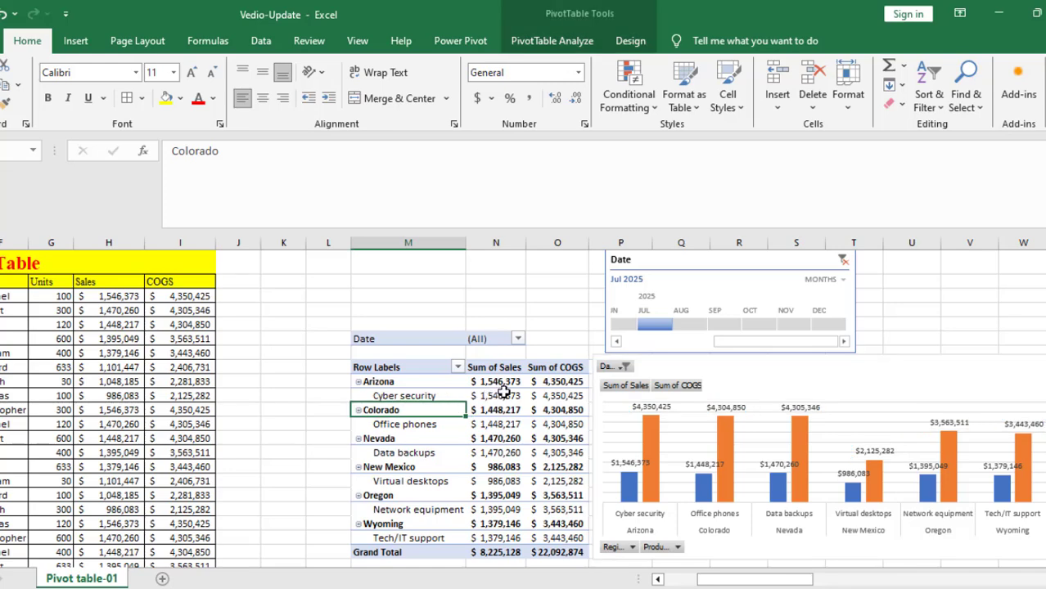
Step: Show the PivotTable field list, remove Products from the report so only Region remains in the rows, and close the list
click(497, 395)
click(579, 45)
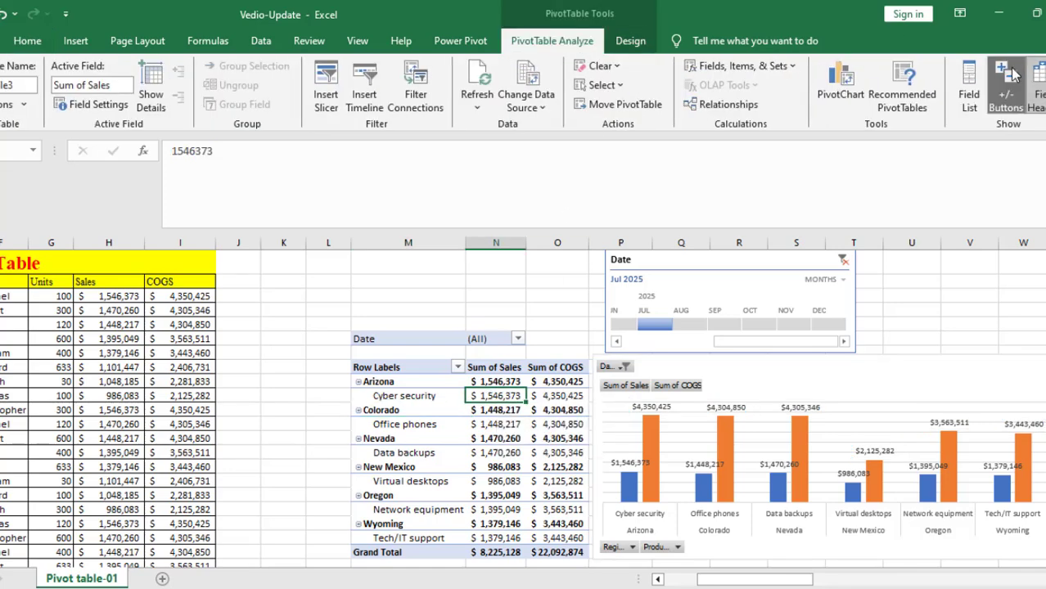
click(971, 74)
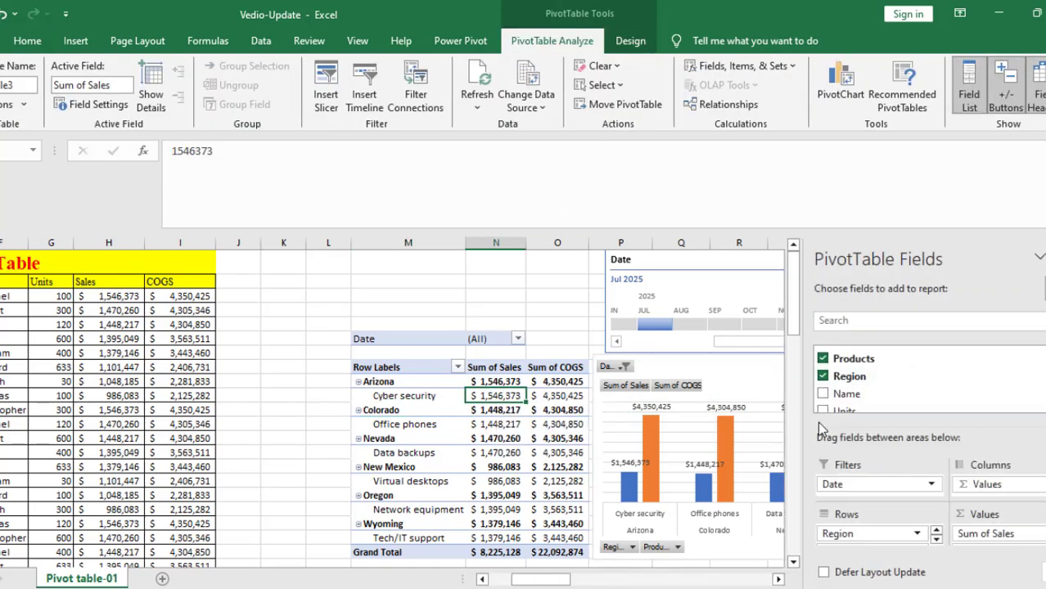
scroll(908, 380, down, 2)
scroll(903, 393, up, 2)
scroll(901, 394, down, 2)
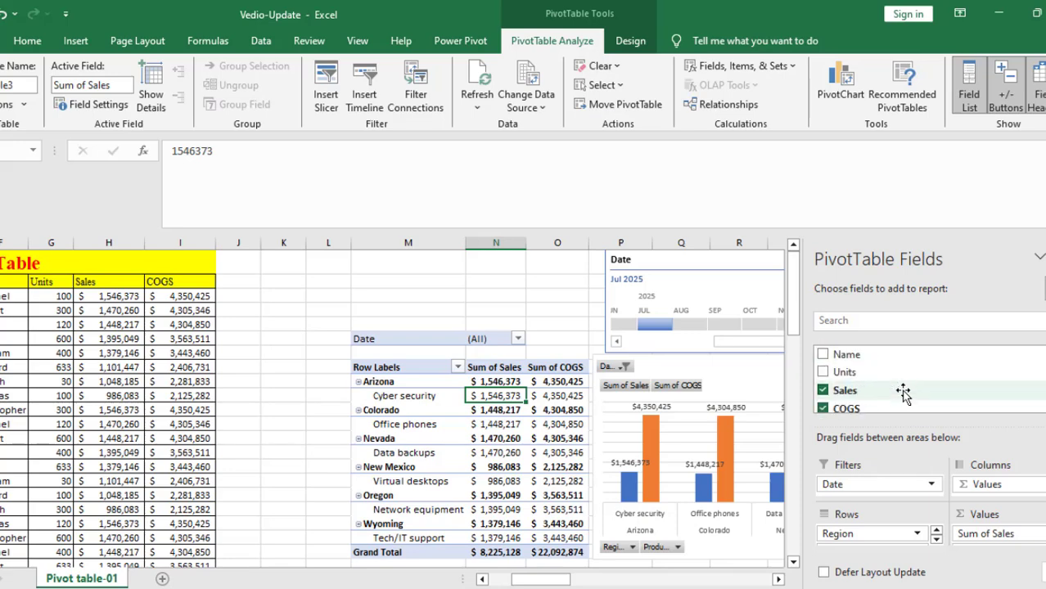
scroll(900, 395, up, 2)
scroll(888, 398, down, 2)
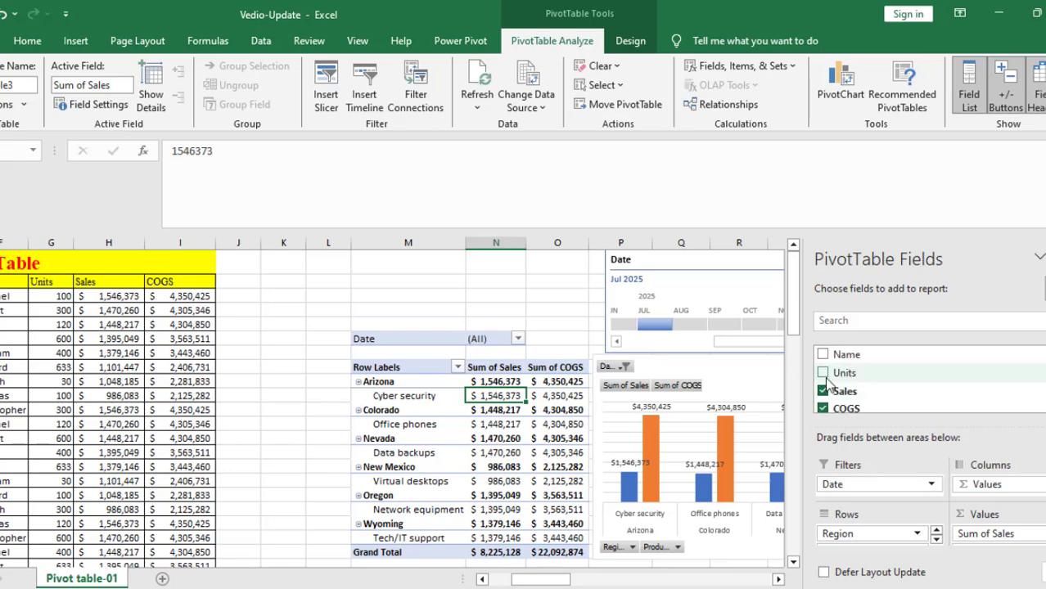
scroll(900, 392, up, 2)
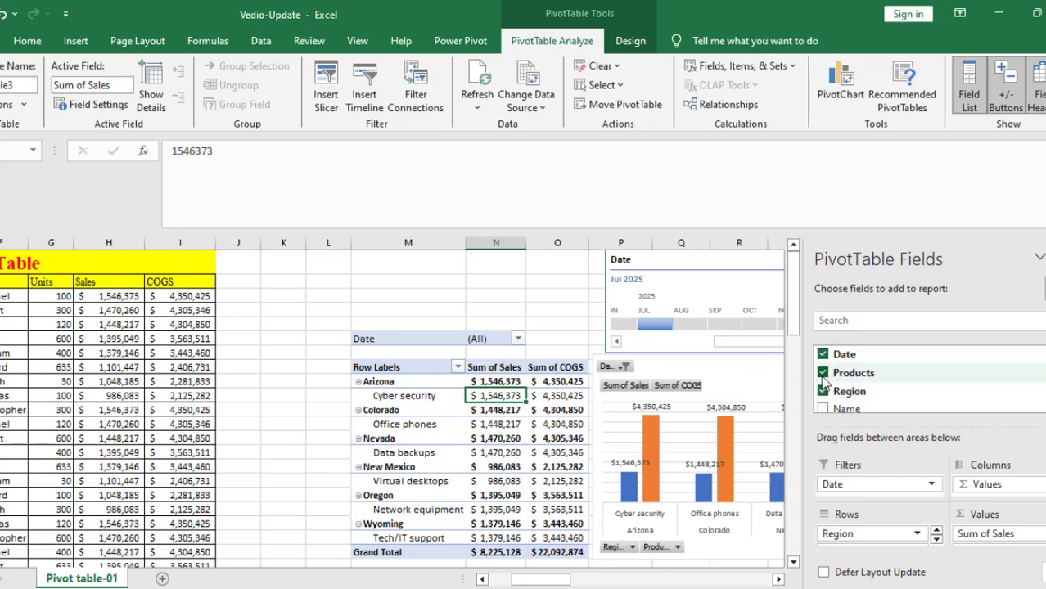
click(822, 373)
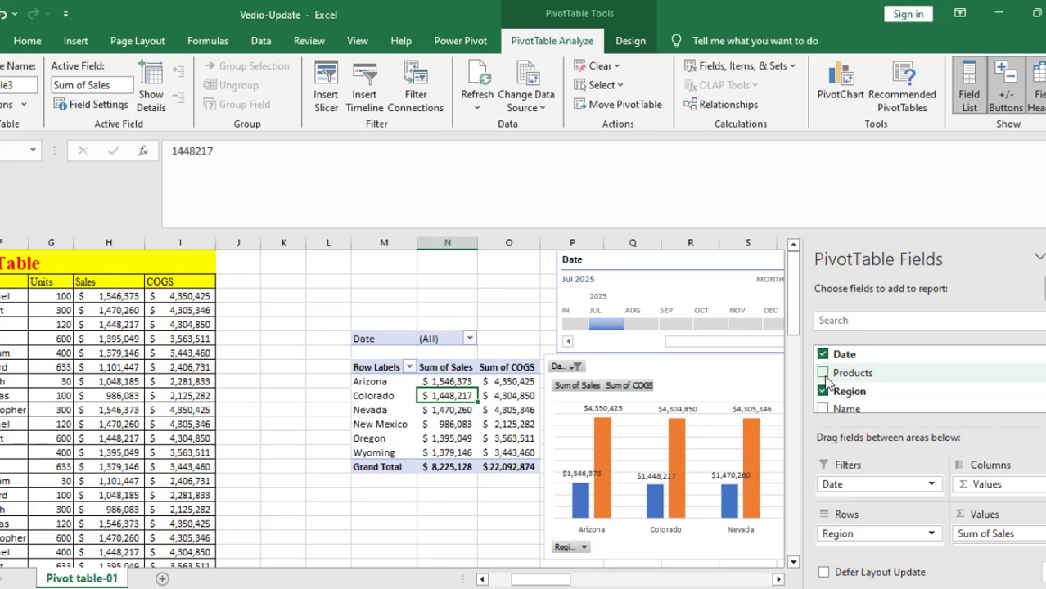
click(1044, 259)
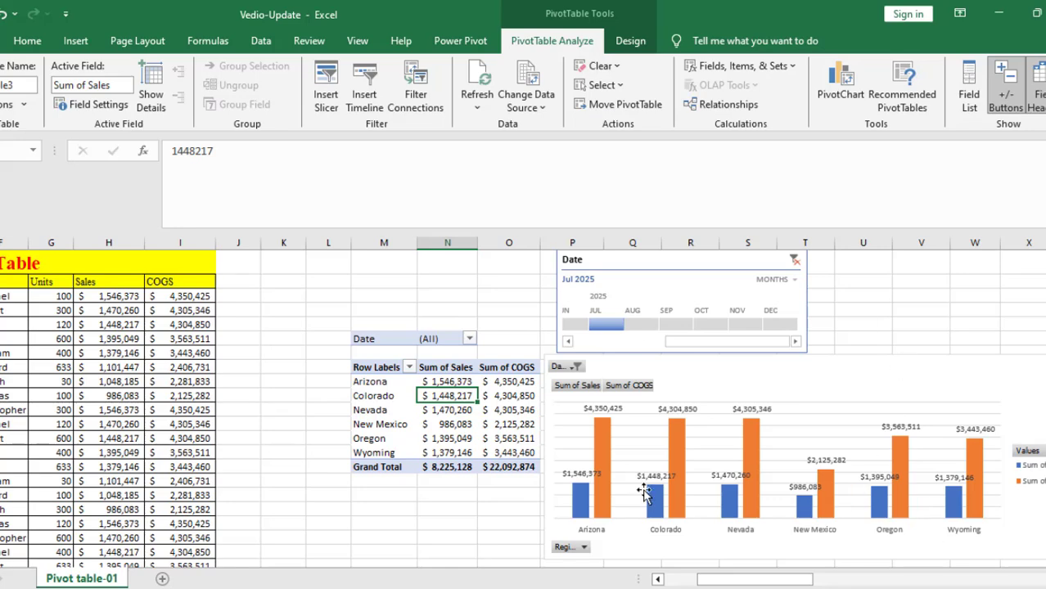
click(450, 382)
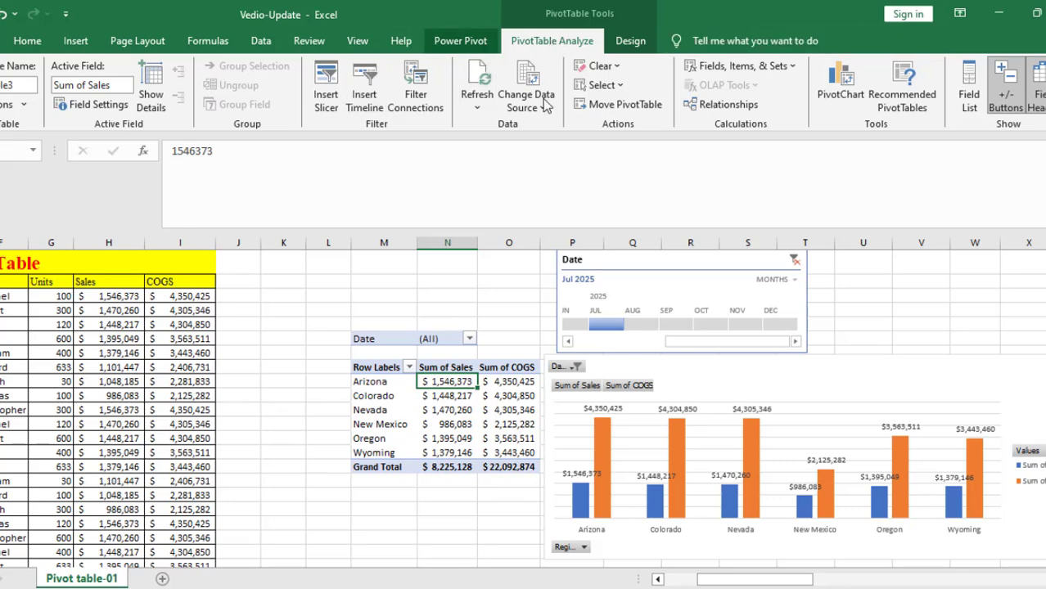
Step: Show the PivotTable field list, replace Region with Products in the rows, and close the list
click(509, 395)
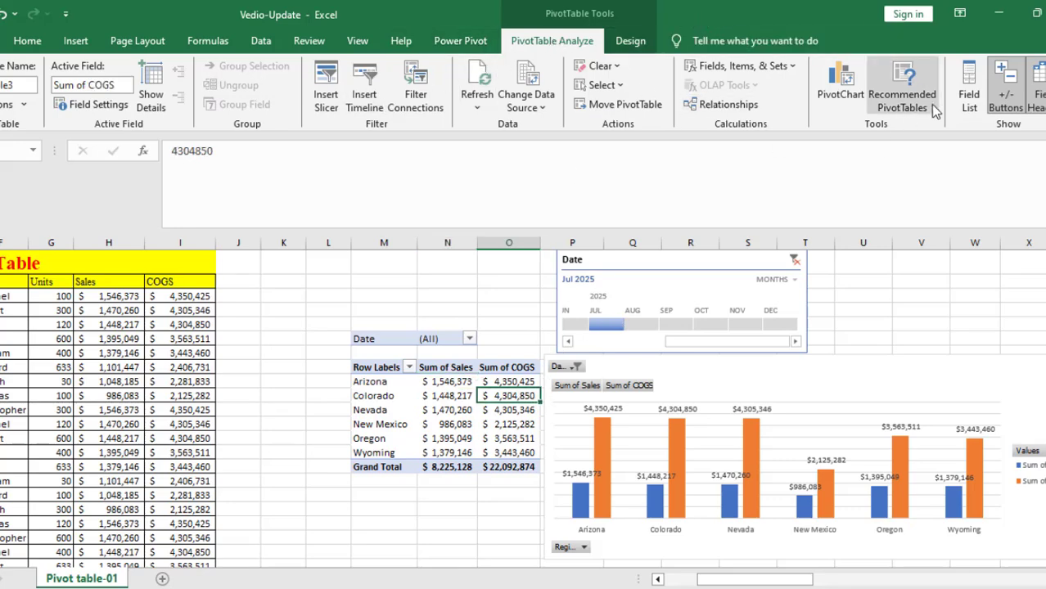
click(974, 75)
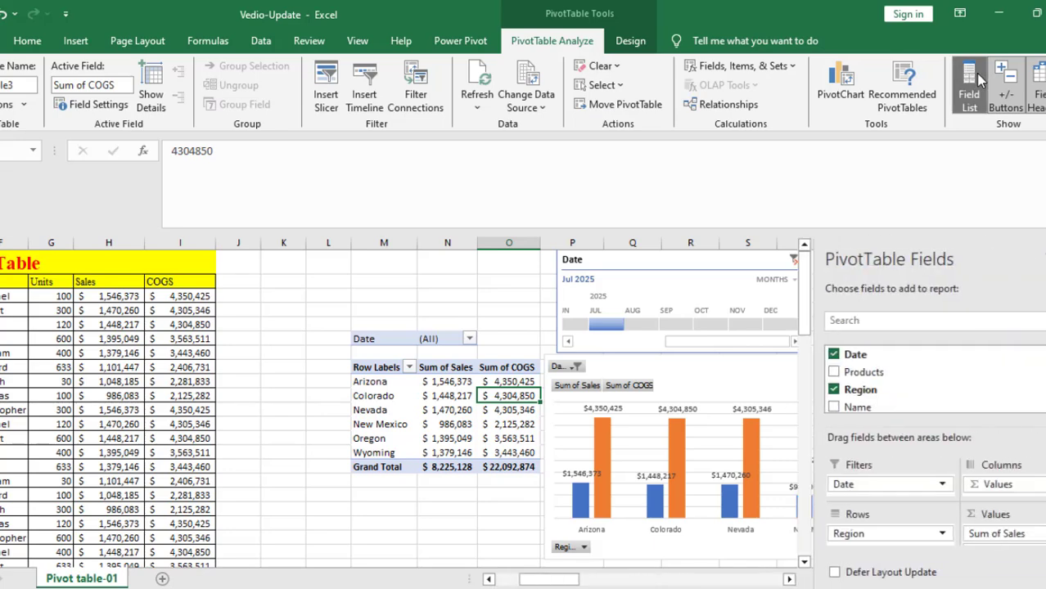
click(822, 389)
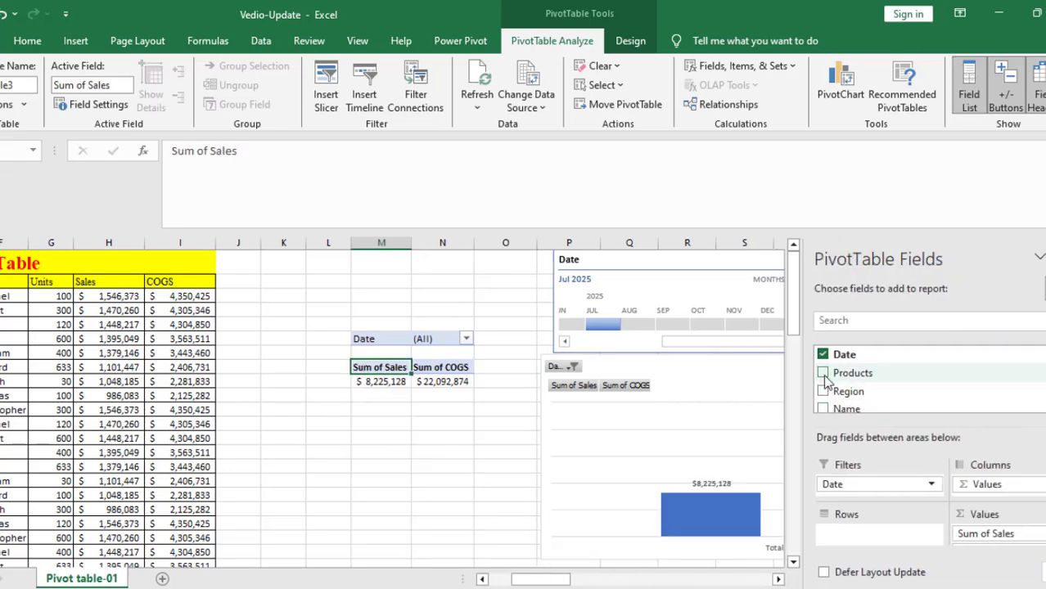
click(822, 374)
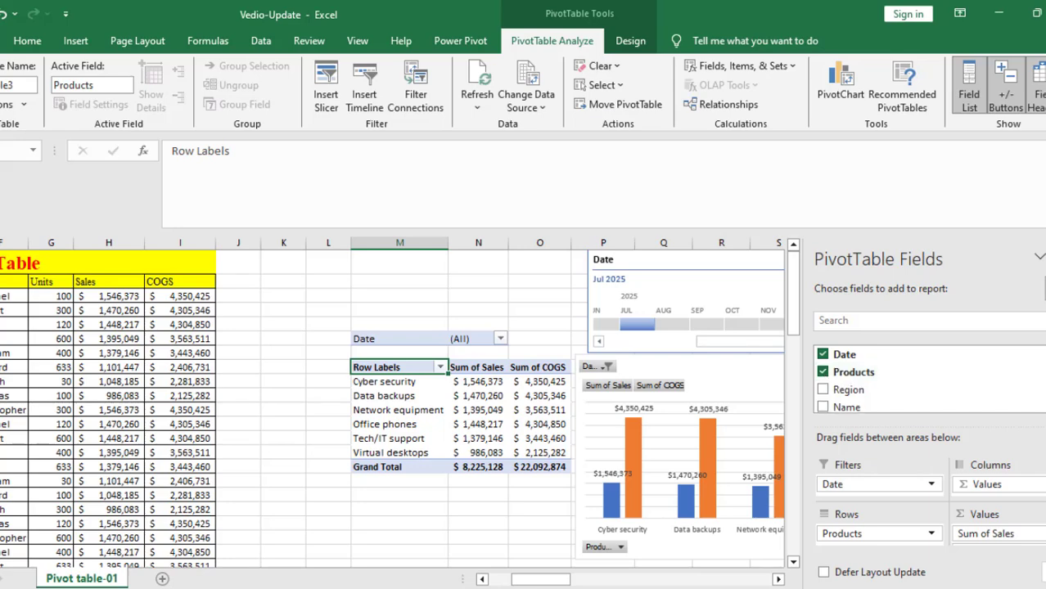
click(969, 90)
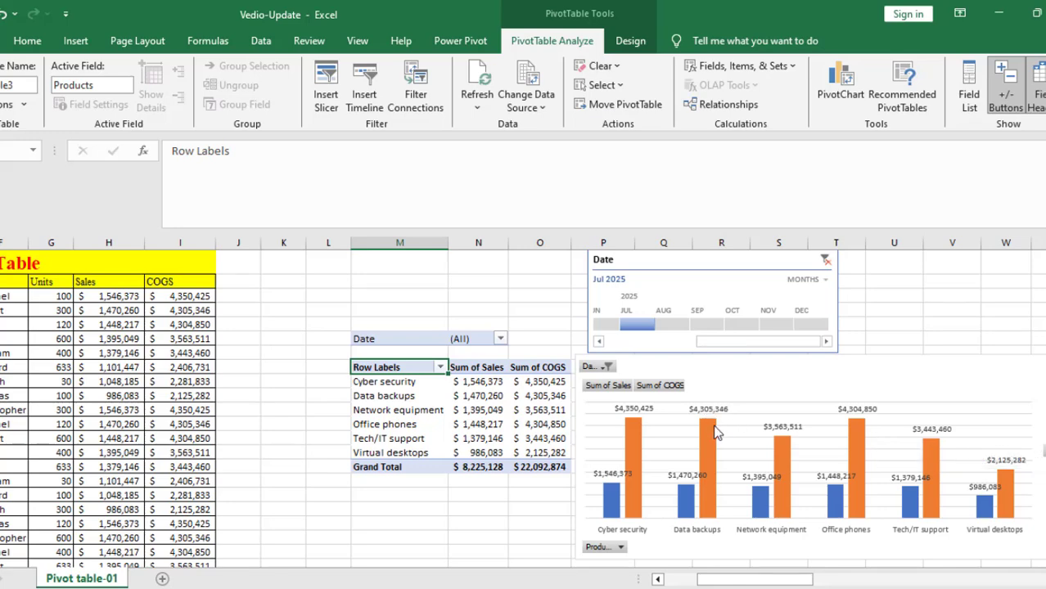
Step: Filter the PivotTable and PivotChart to Aug 2025 with the Date timeline
mouse_move(633, 422)
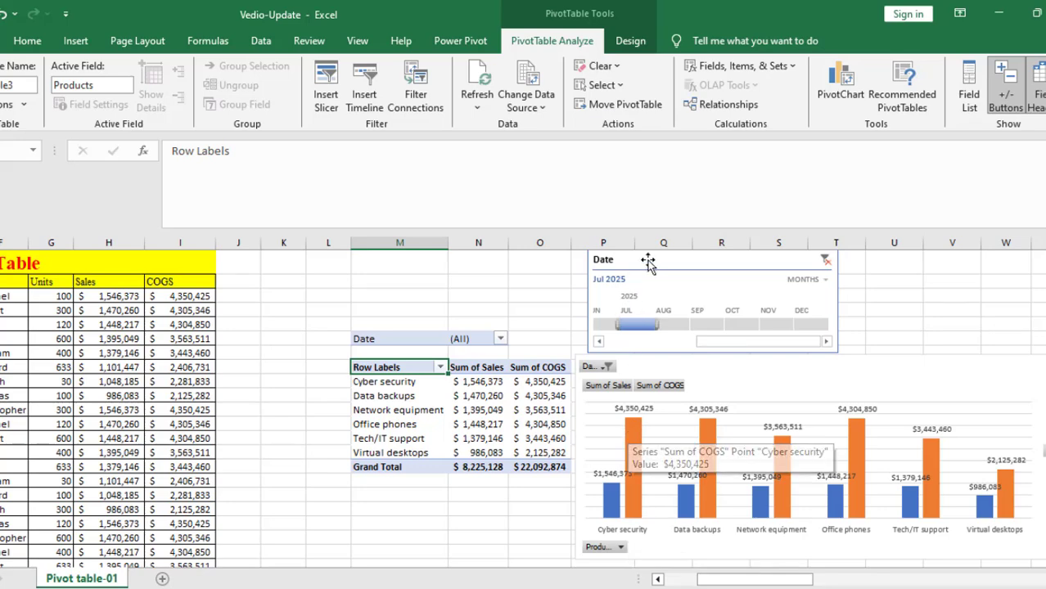
click(667, 325)
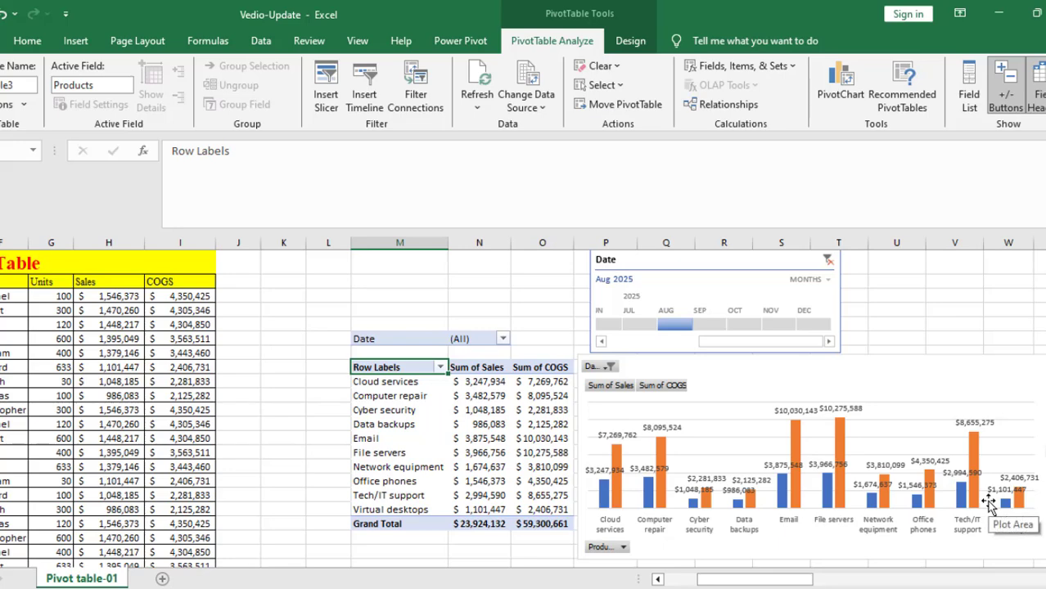
click(483, 395)
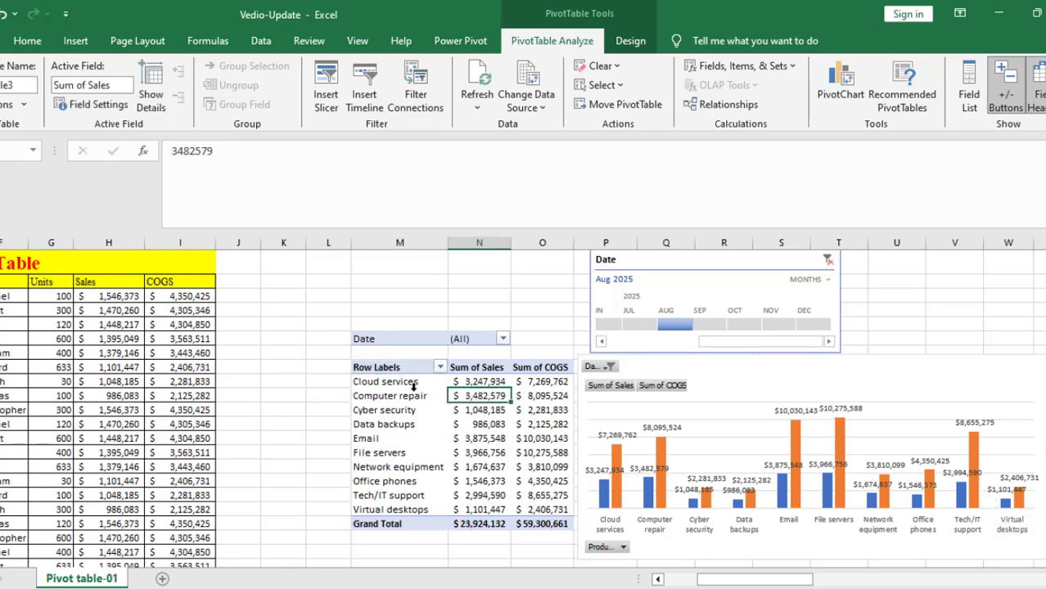
Step: Swap Products for Region in the PivotTable rows using the field list, and close the list again
click(413, 391)
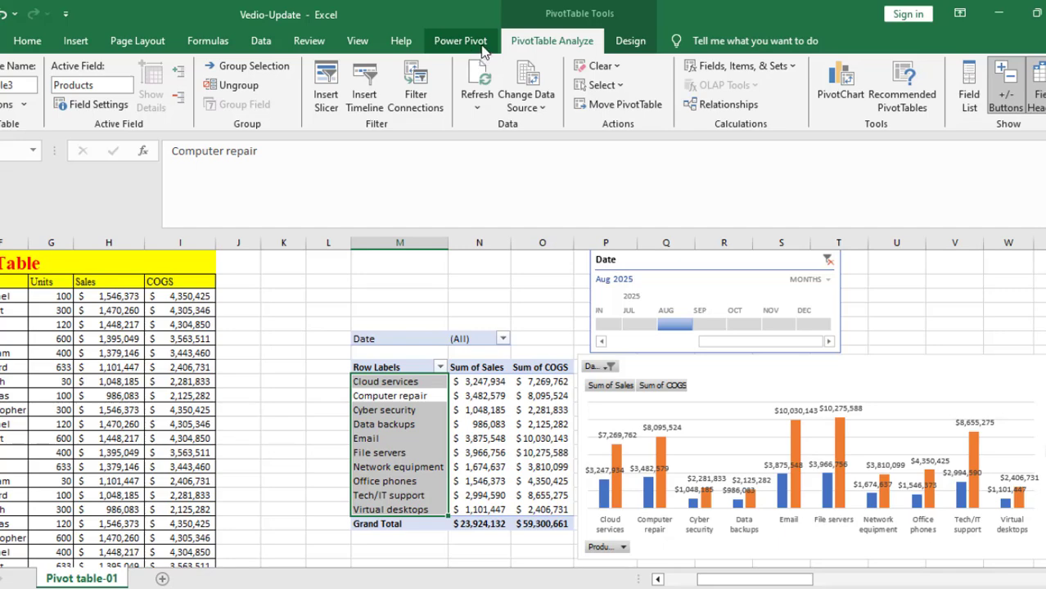
click(979, 81)
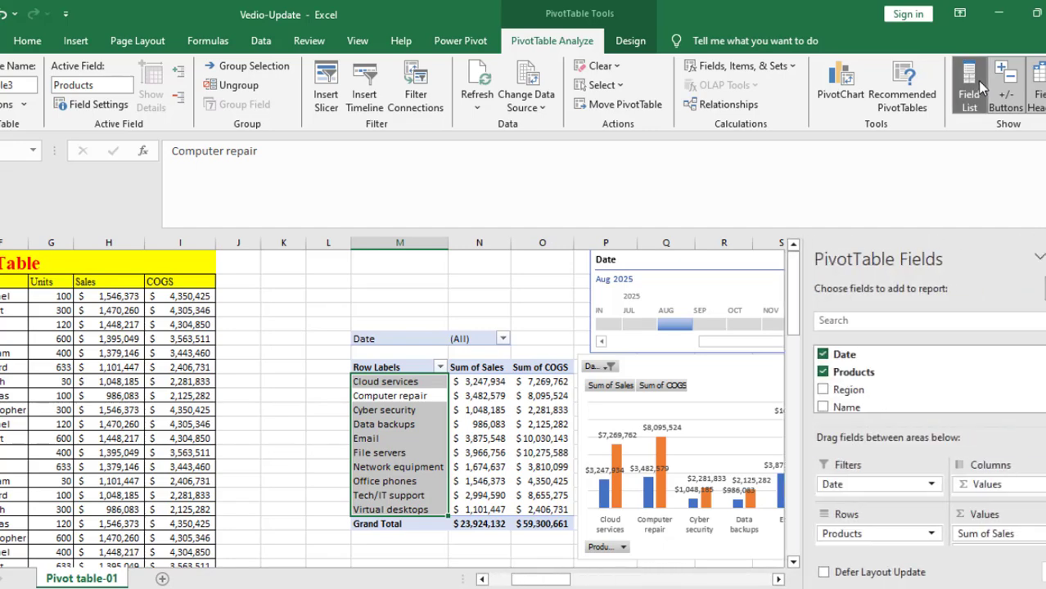
click(823, 373)
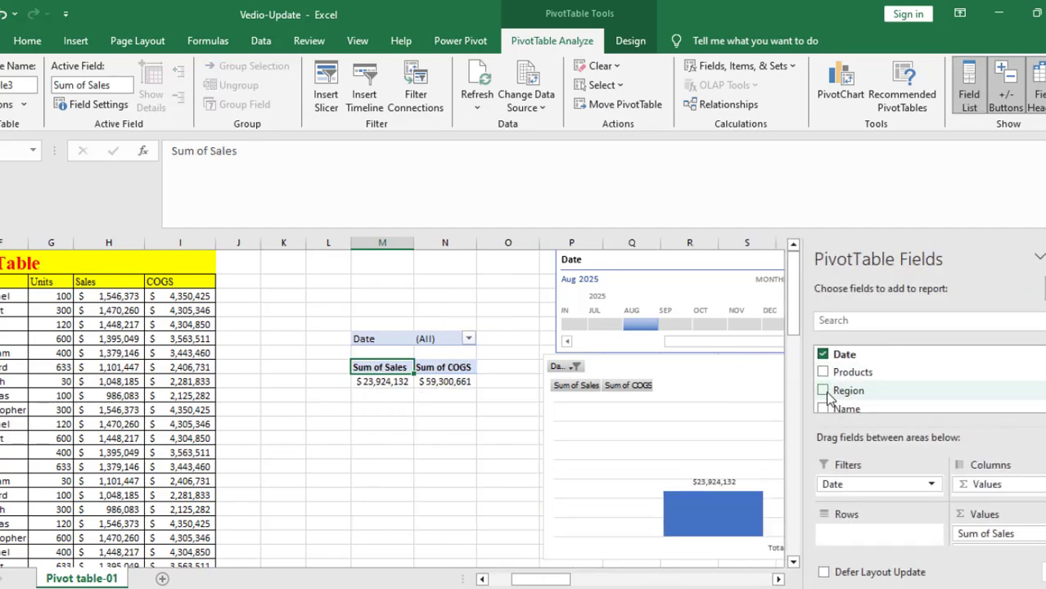
drag(831, 390, 866, 534)
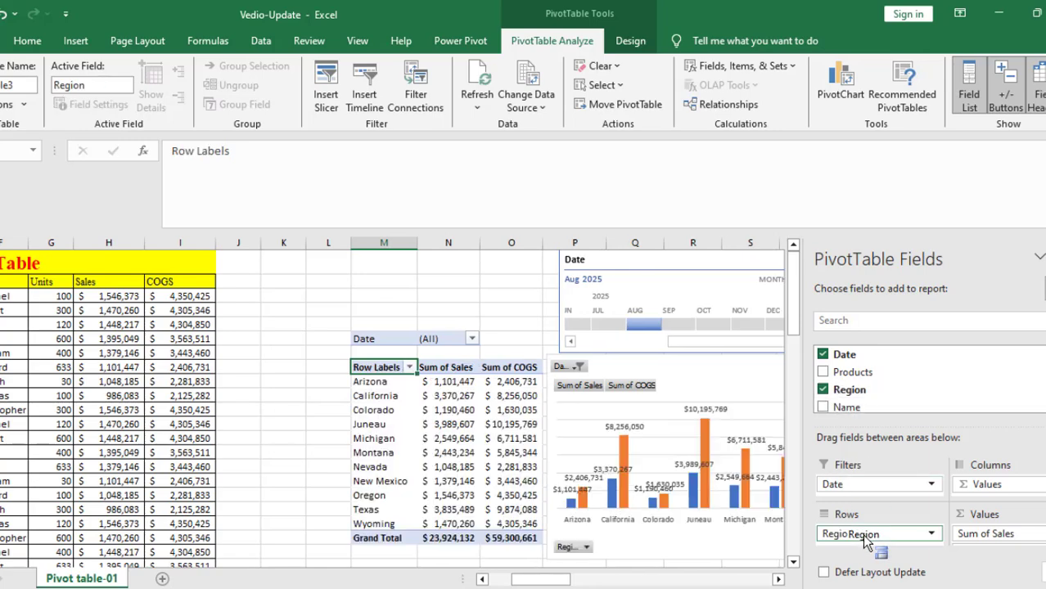
click(1045, 258)
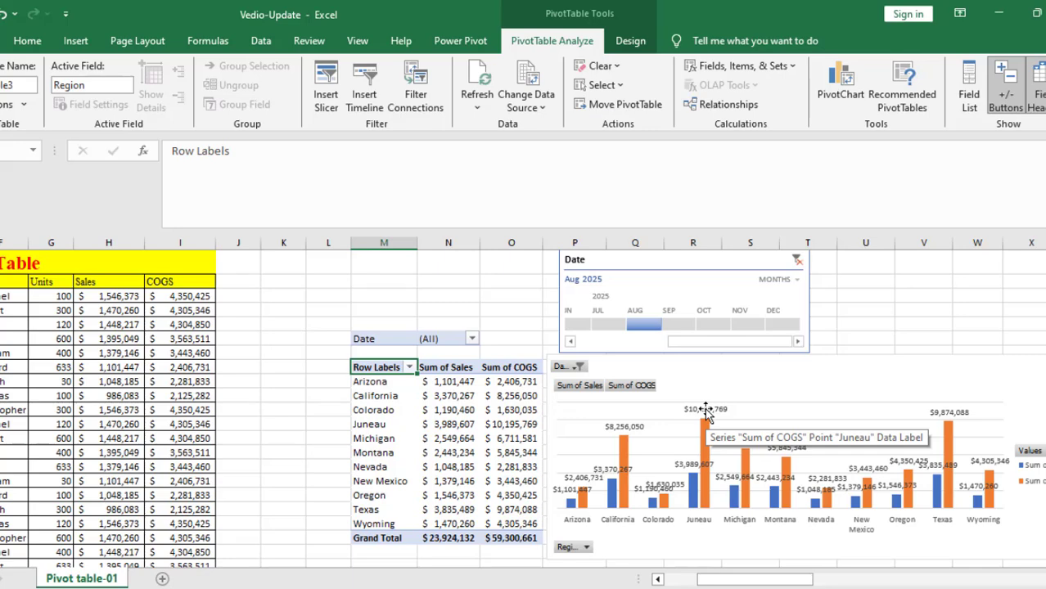
Step: Replace Region with Name in the PivotTable rows, close the field list, and set the Date timeline filter to Jul 2025
click(967, 96)
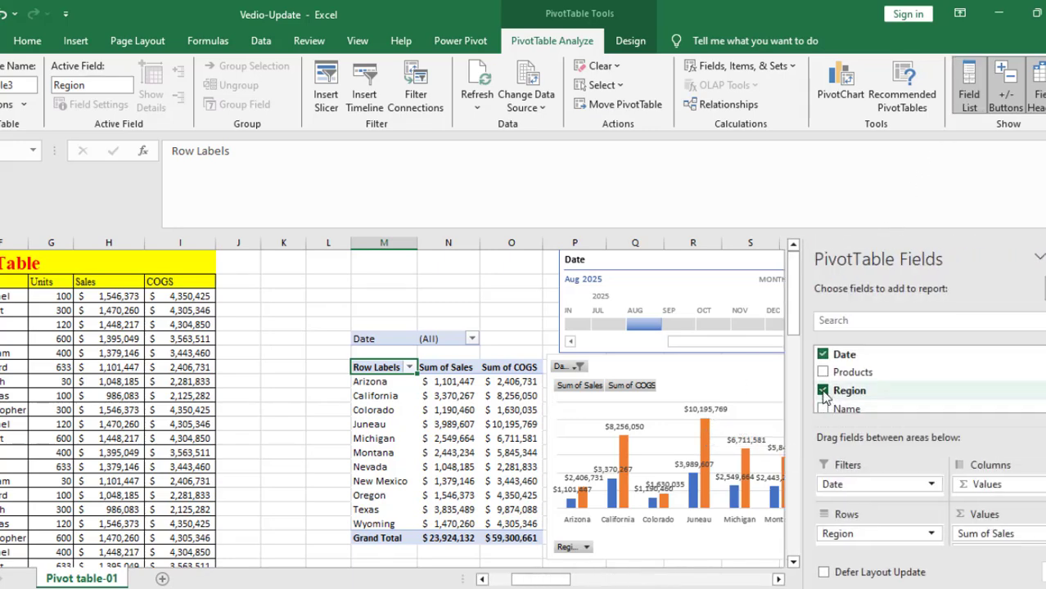
click(822, 389)
scroll(872, 396, down, 1)
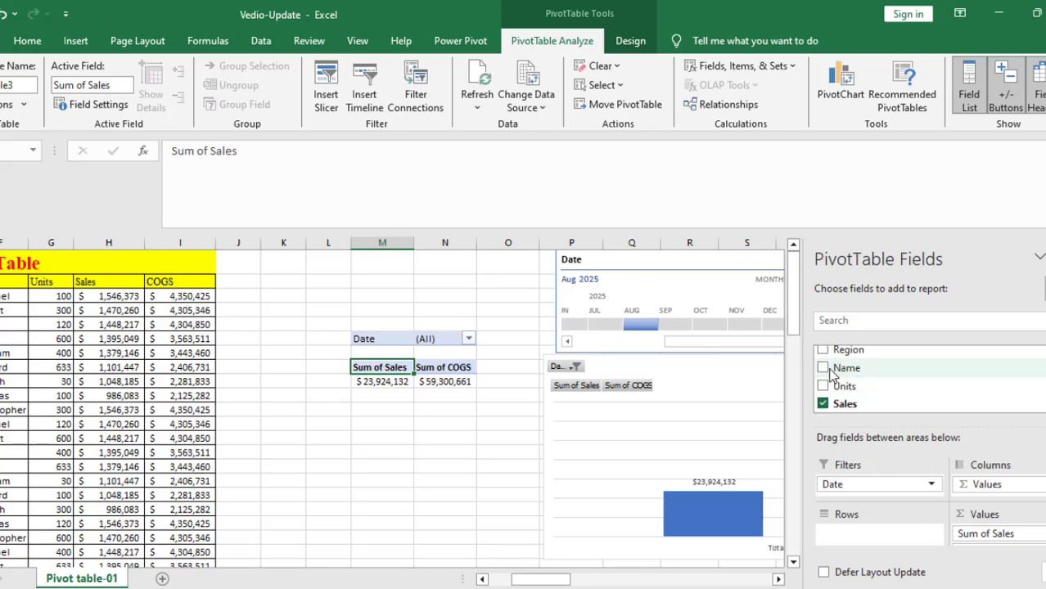
click(823, 368)
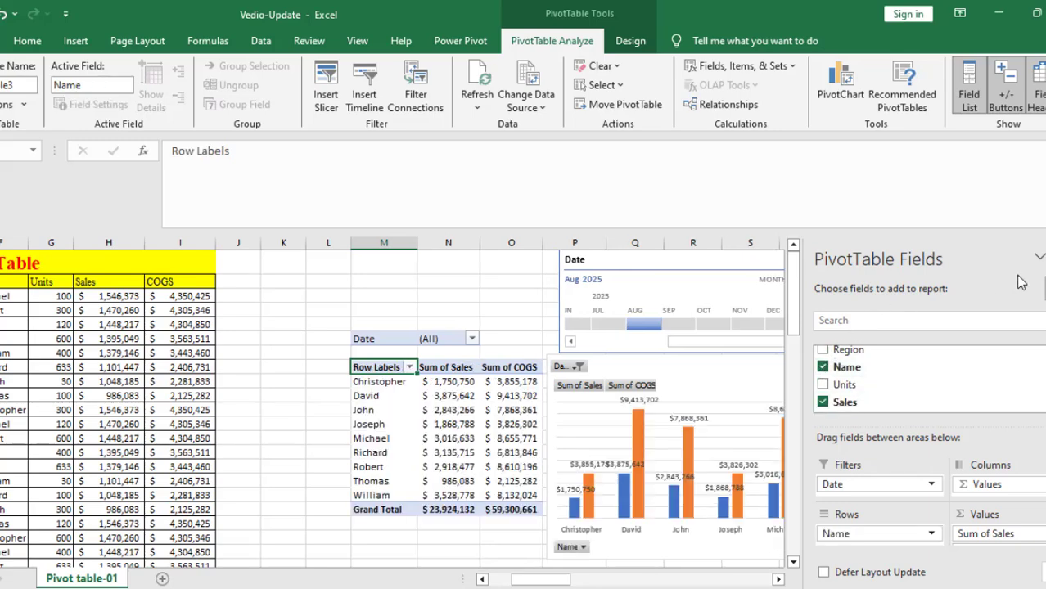
click(1045, 259)
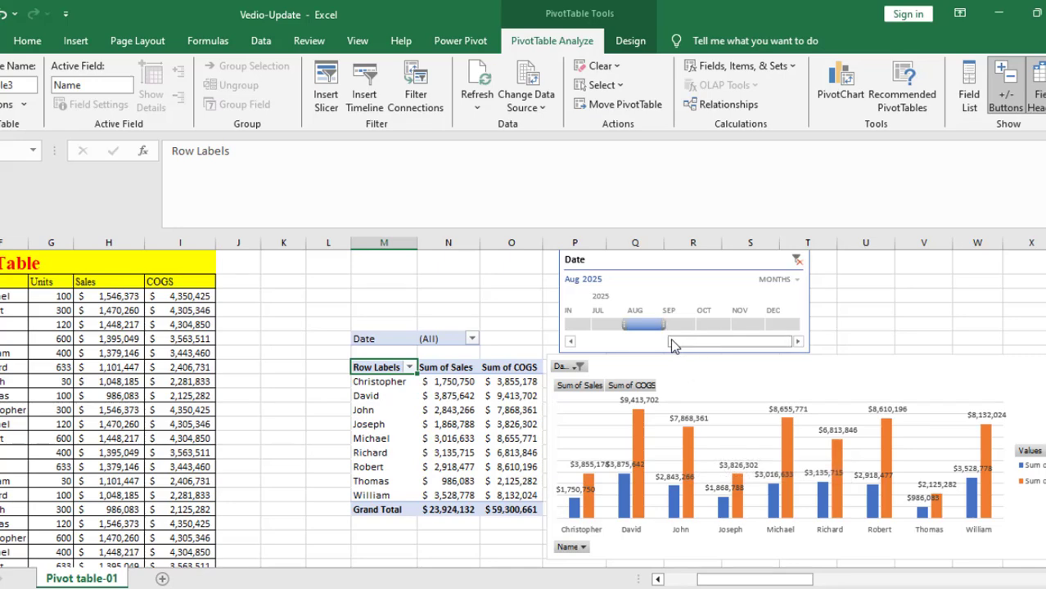
click(606, 326)
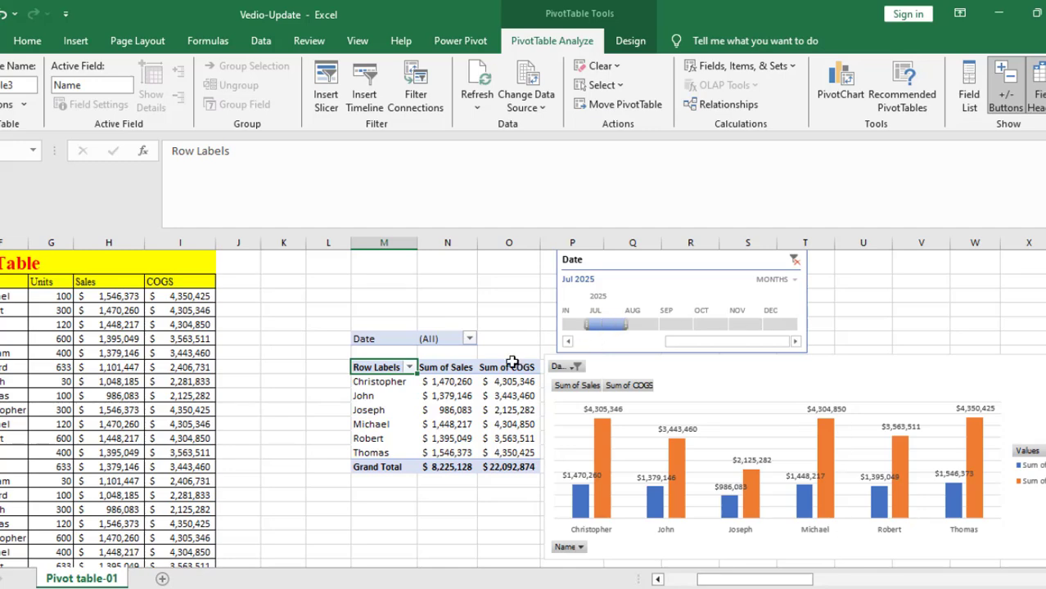
Step: Add Region beneath Name in the PivotTable rows so each name is broken down by region, and close the field list
click(447, 394)
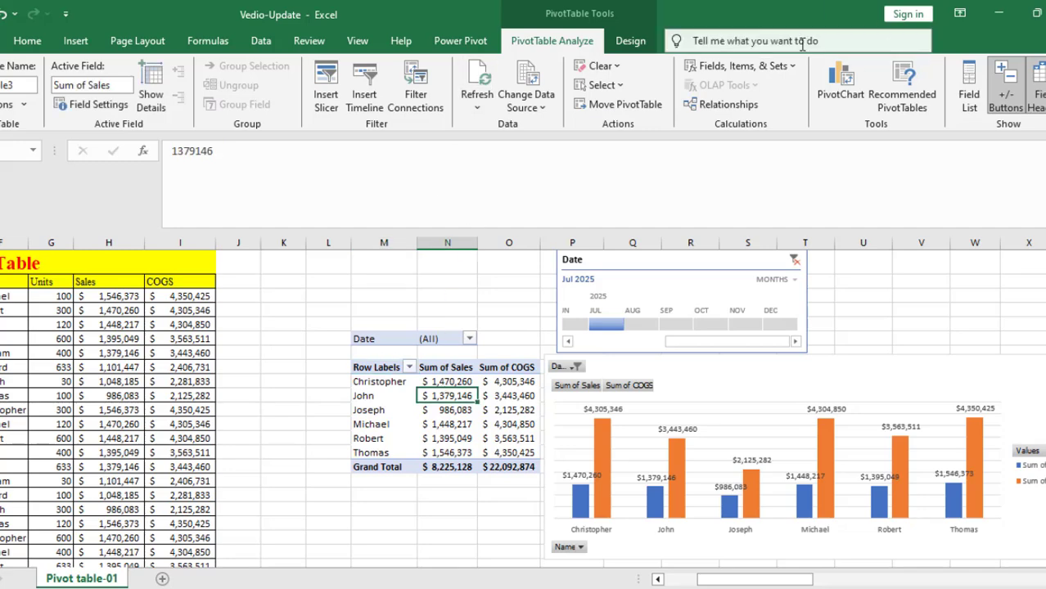
click(969, 86)
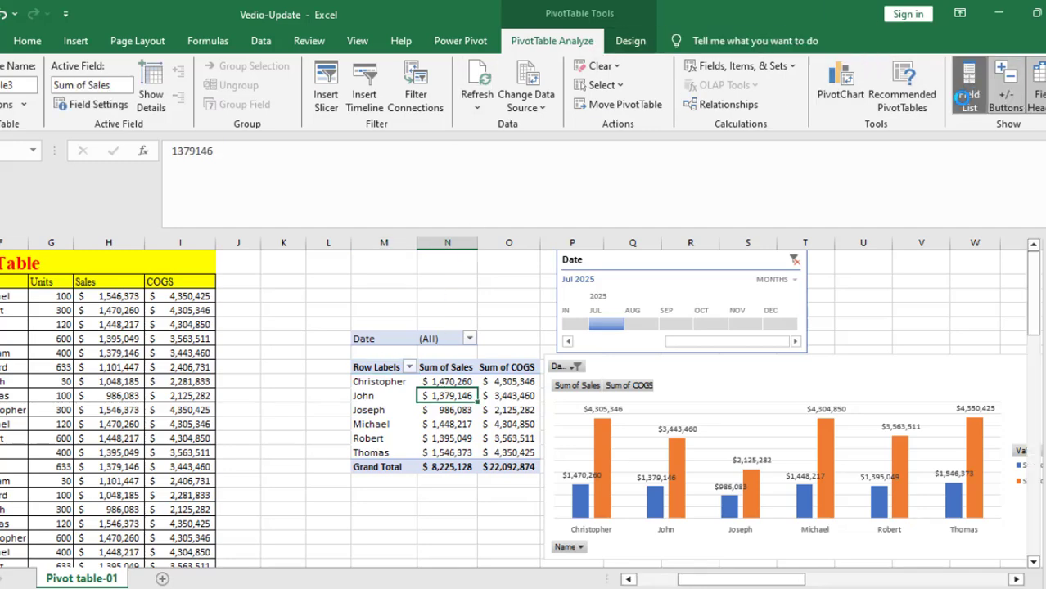
scroll(873, 375, up, 2)
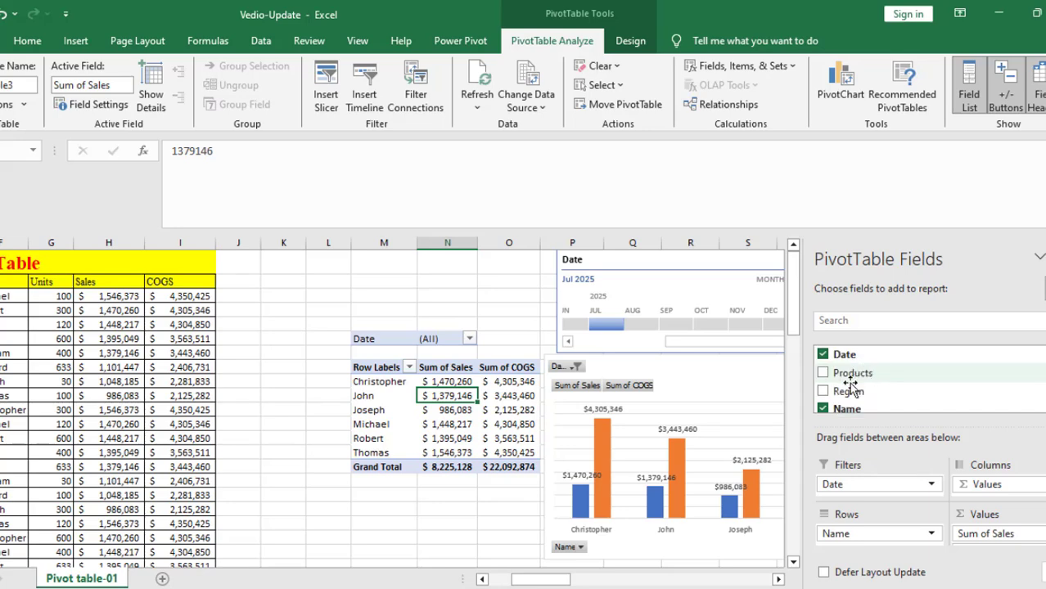
drag(841, 390, 849, 544)
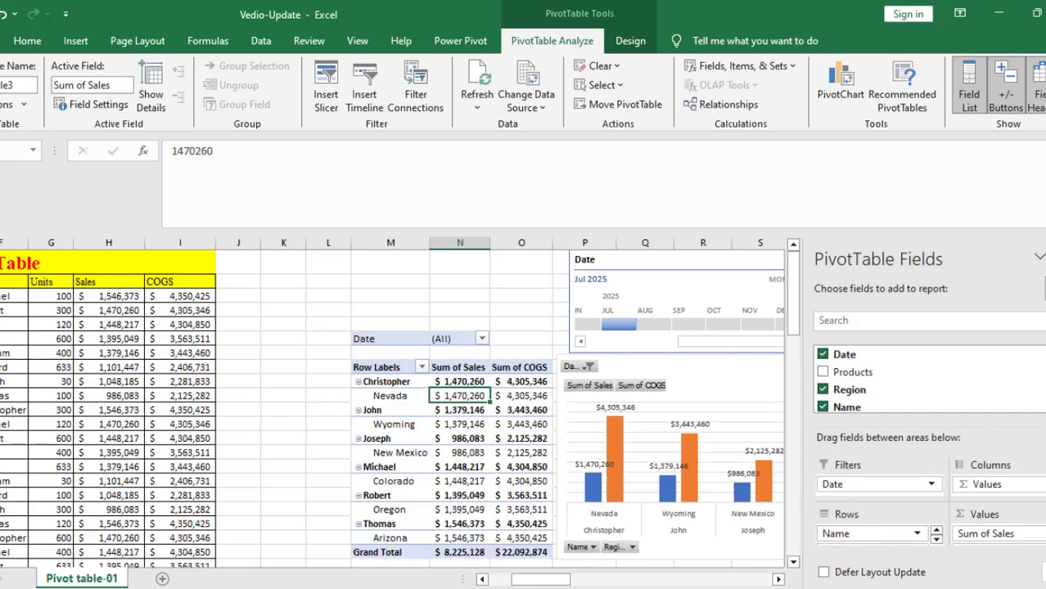
click(1045, 257)
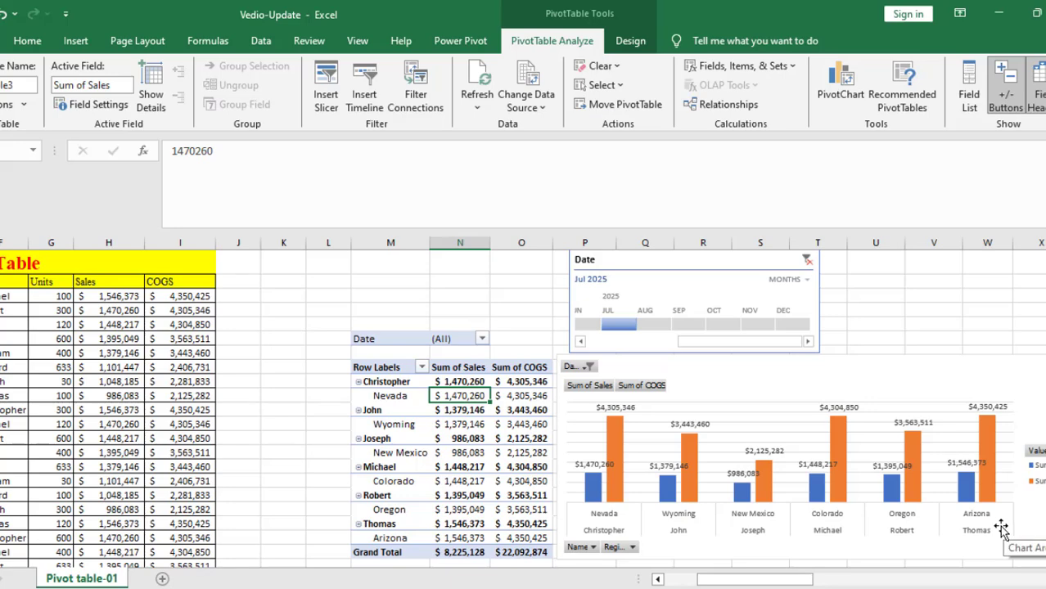
click(403, 396)
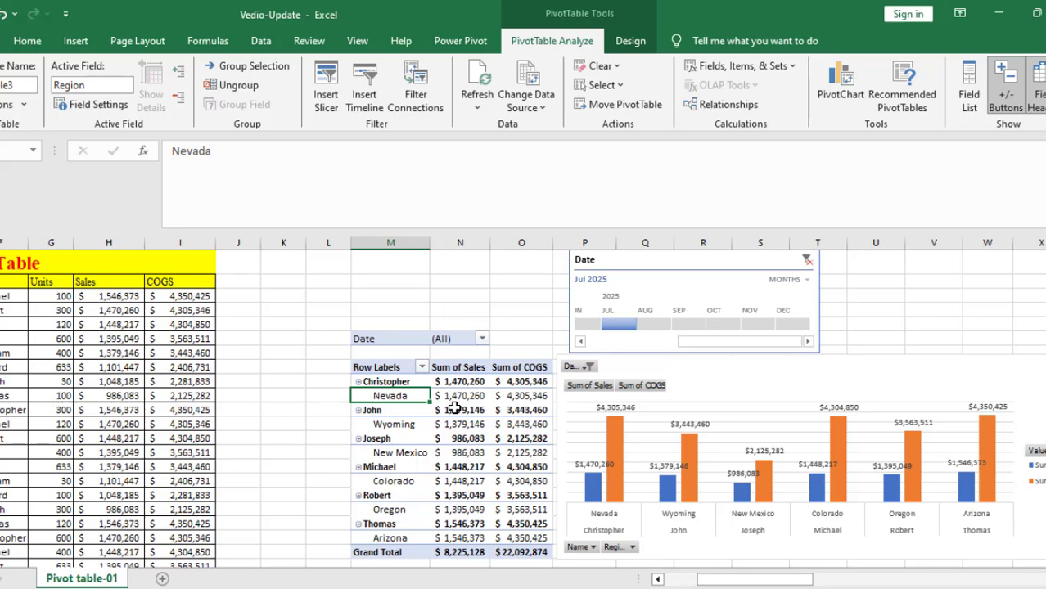
drag(733, 579, 705, 584)
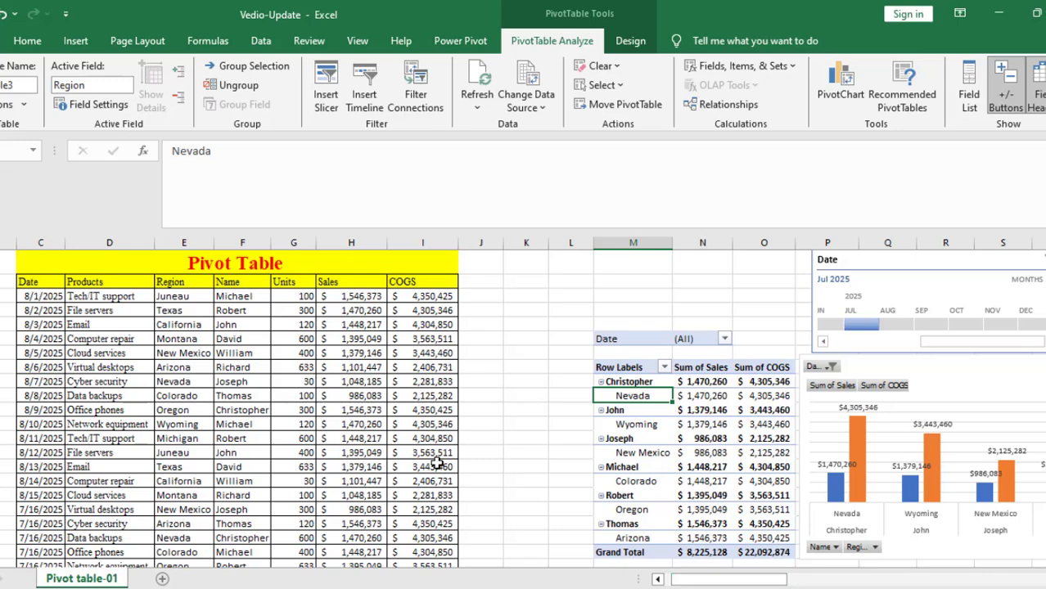